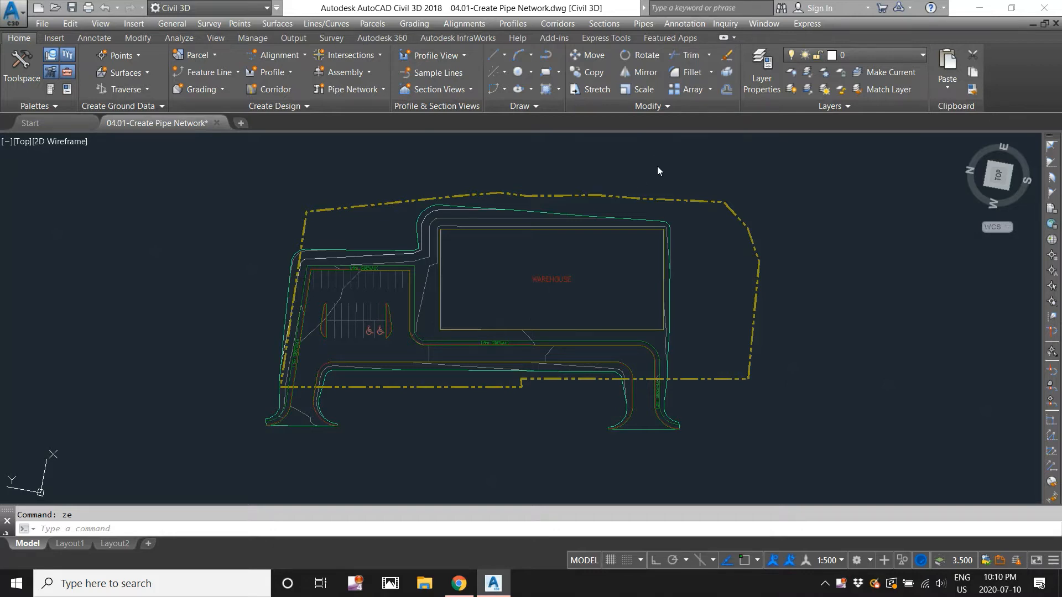
- Create a pipe network by layout named Storm, using the Storm Sewer parts list, surface FG and no structure or pipe labels
{"action": "left_click", "coordinate": [635, 25]}
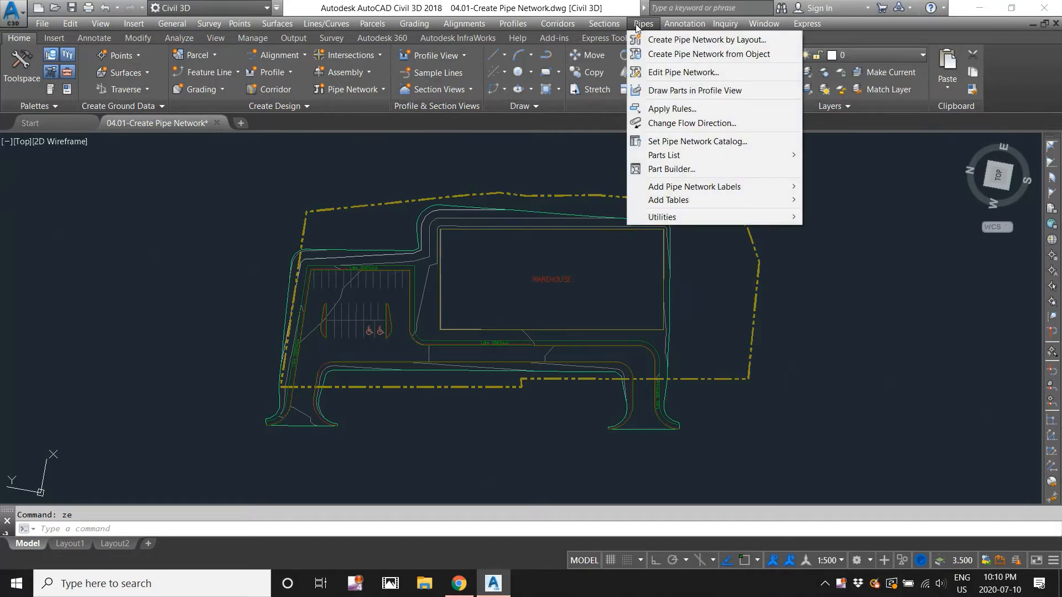
{"action": "left_click", "coordinate": [664, 41]}
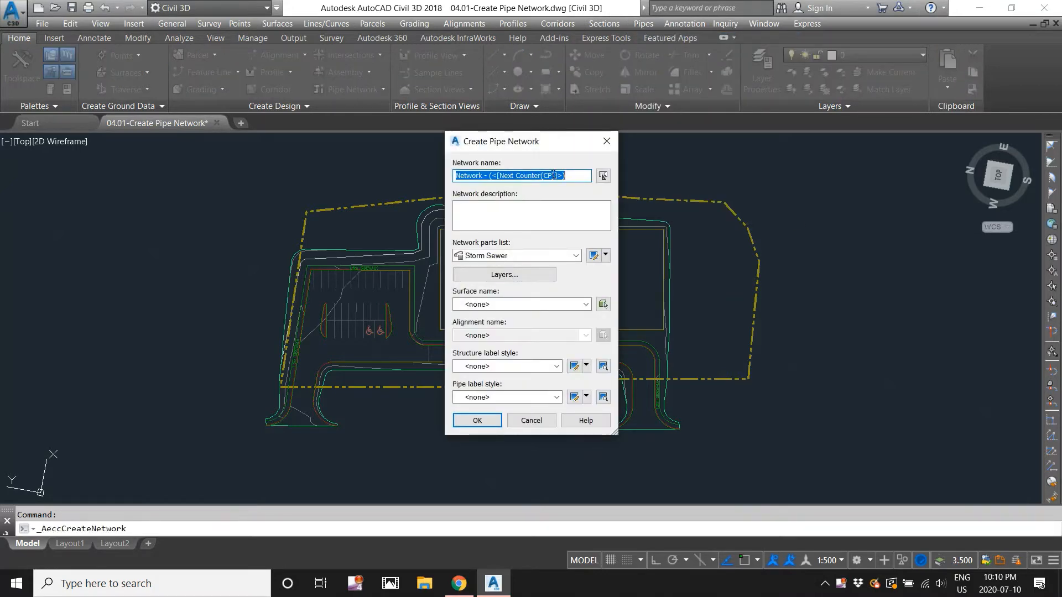
{"action": "type", "text": "Storm"}
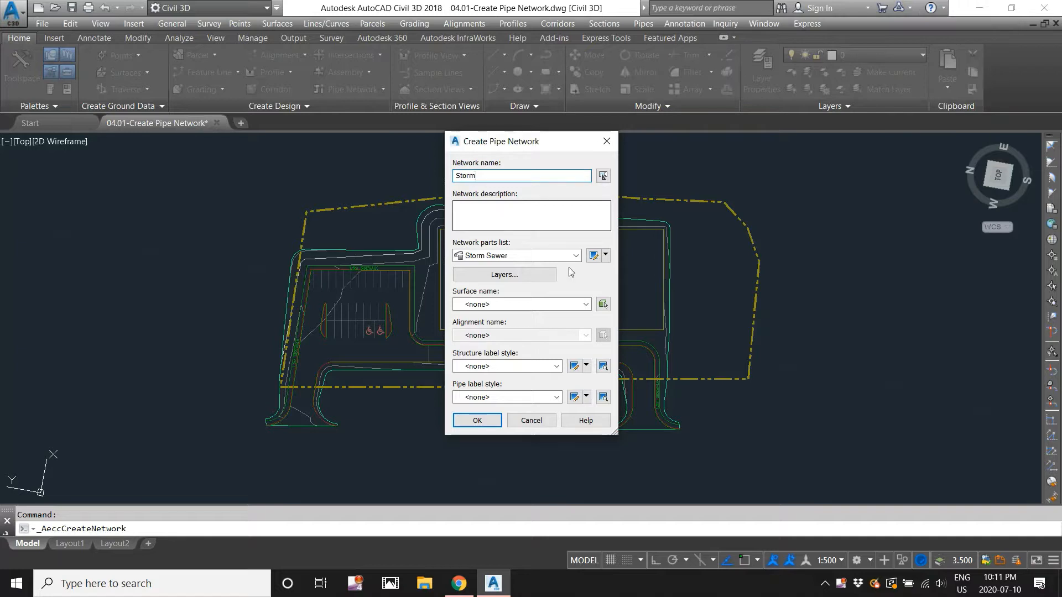
{"action": "left_click", "coordinate": [517, 303]}
{"action": "left_click", "coordinate": [478, 336]}
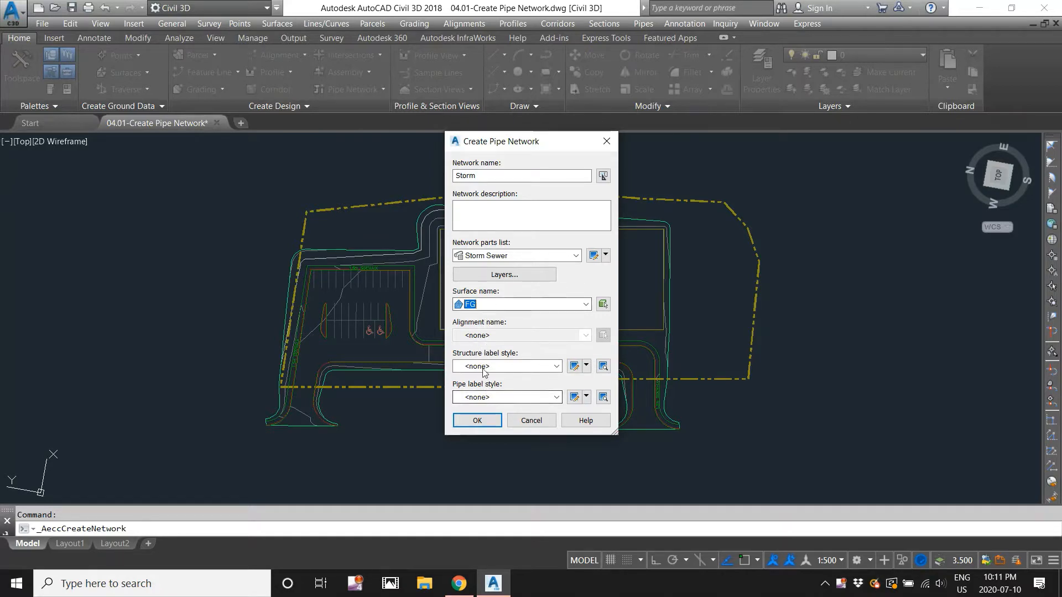
{"action": "left_click", "coordinate": [476, 397]}
{"action": "left_click", "coordinate": [501, 397]}
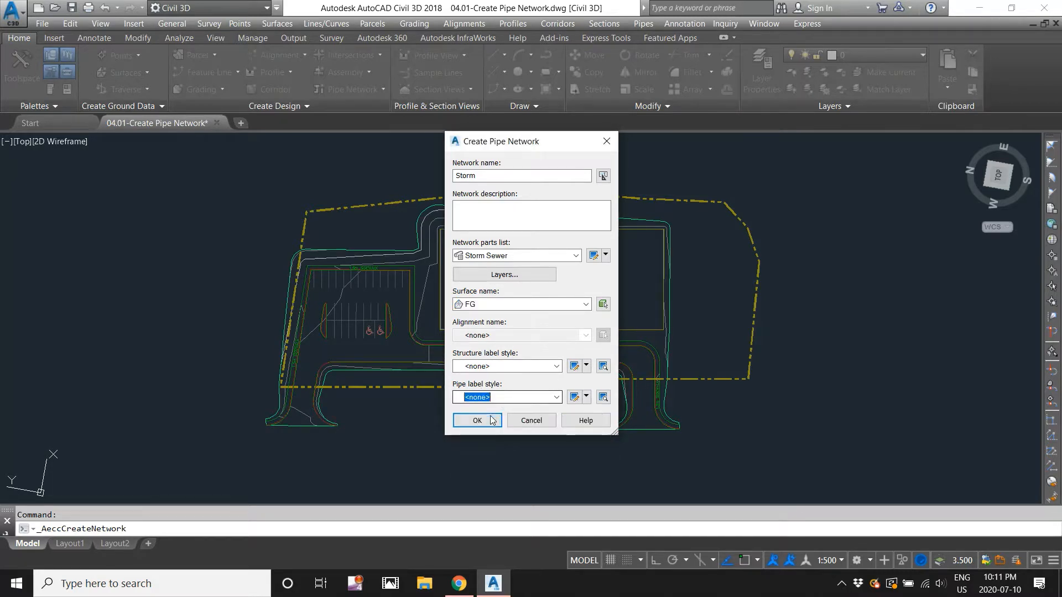
{"action": "left_click", "coordinate": [486, 419]}
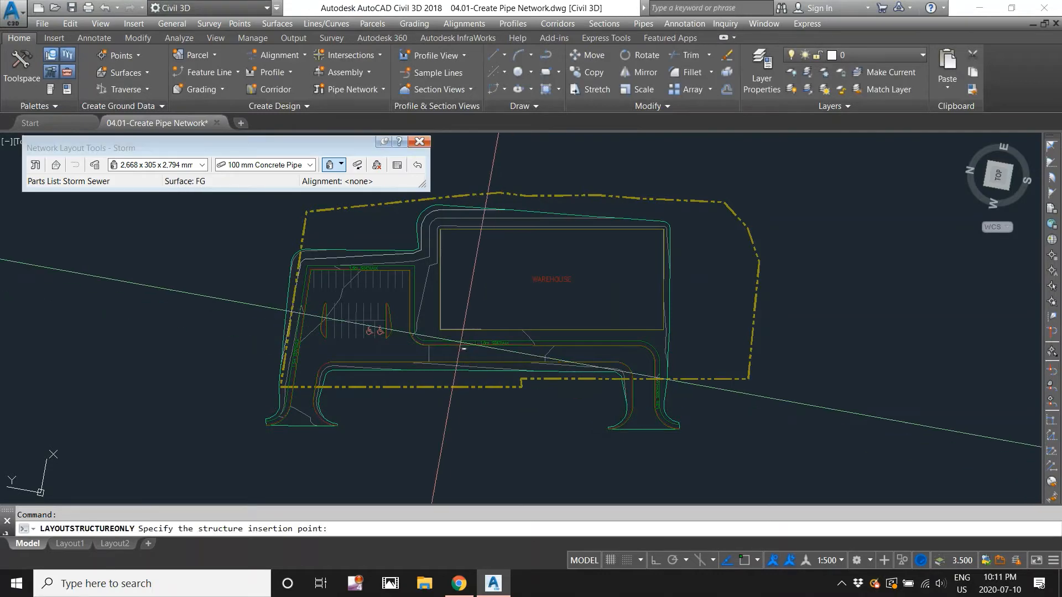
{"action": "key", "text": "Escape"}
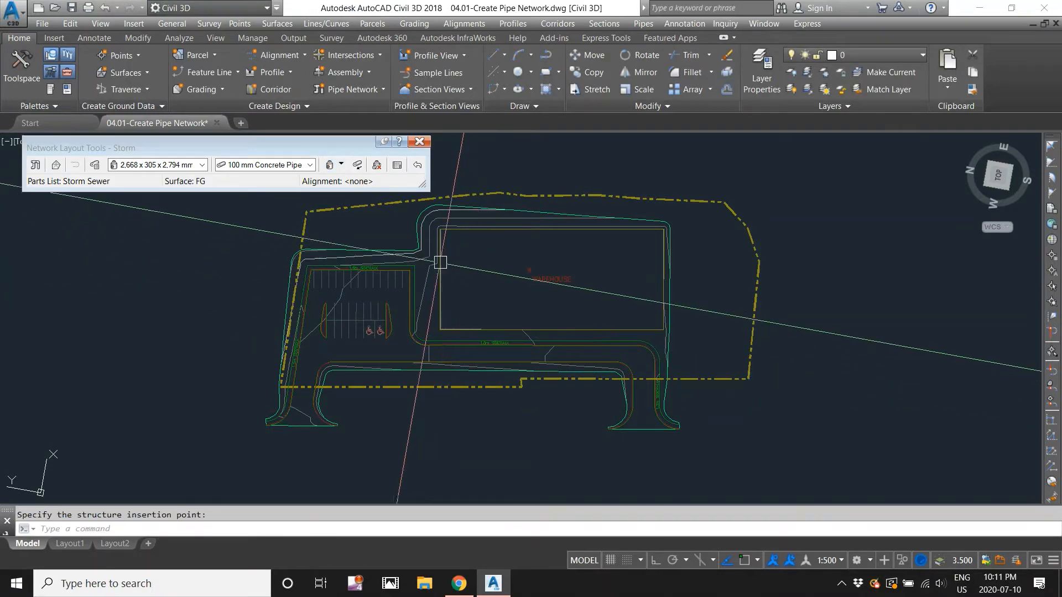
{"action": "left_click_drag", "start_coordinate": [196, 147], "coordinate": [183, 67]}
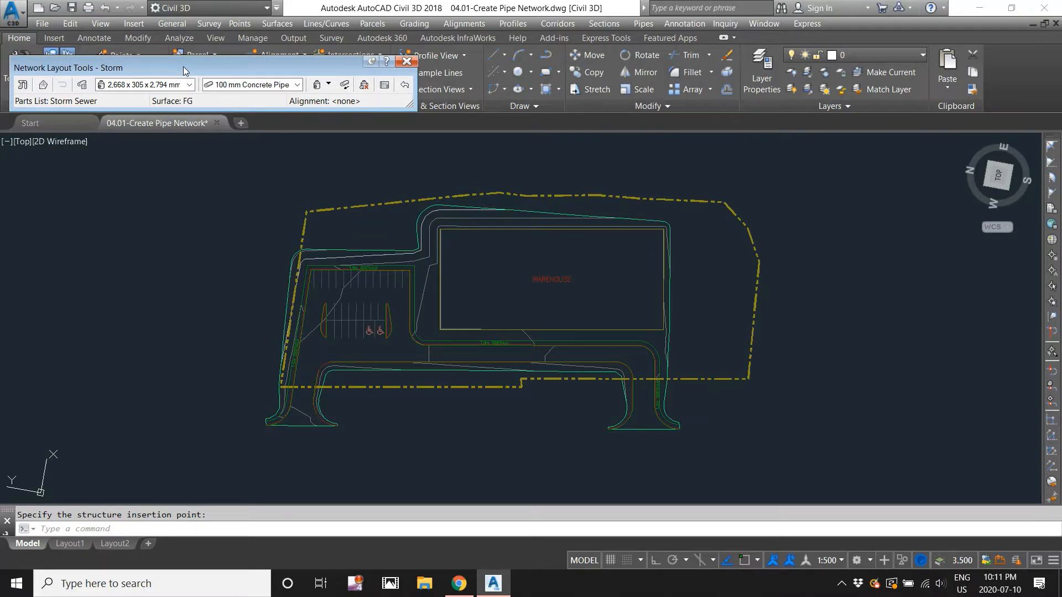
{"action": "left_click", "coordinate": [329, 85]}
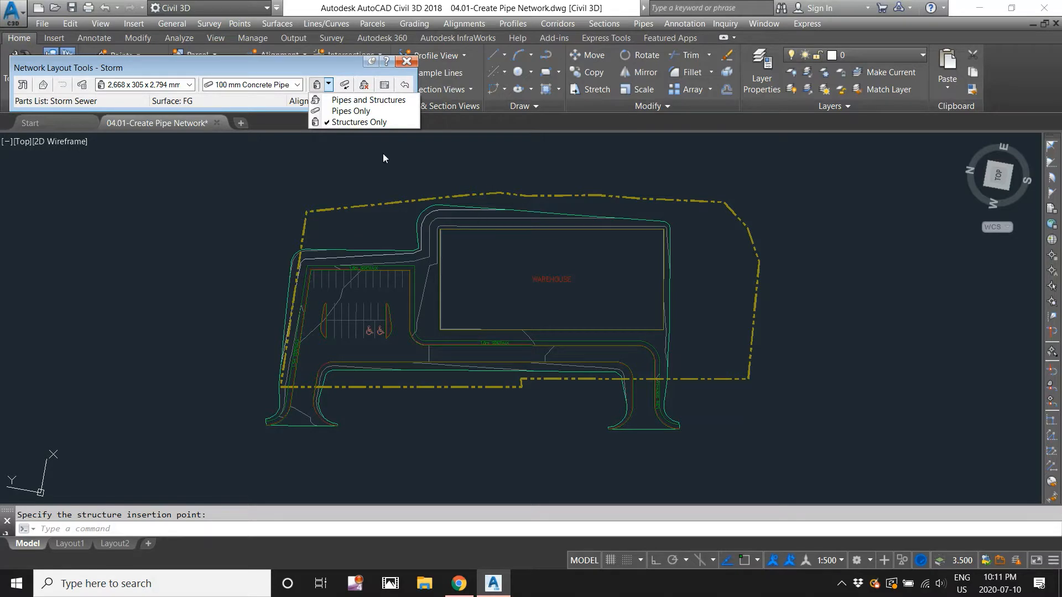
{"action": "left_click", "coordinate": [364, 121]}
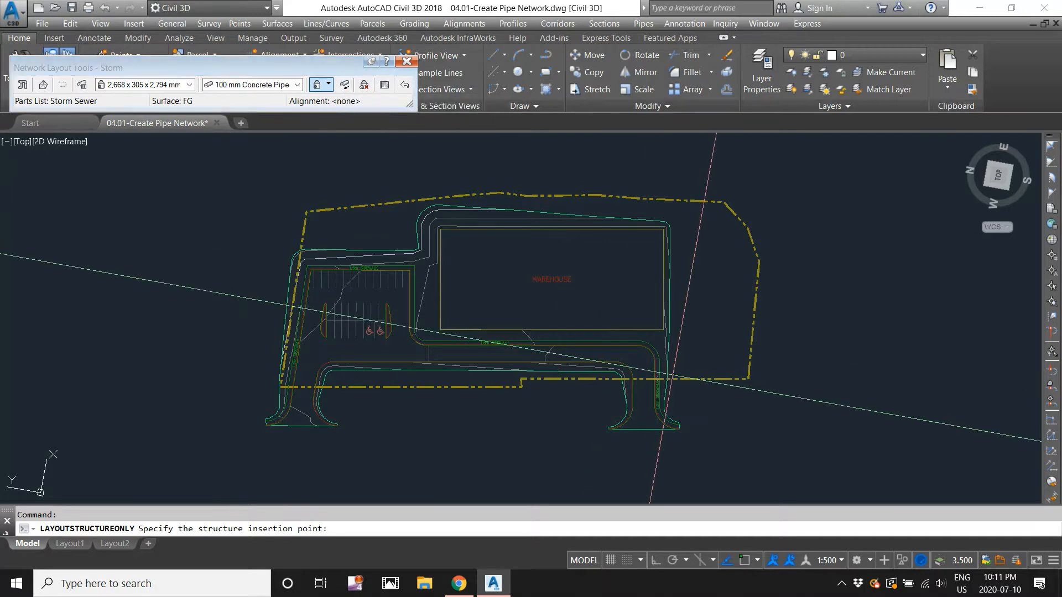
{"action": "scroll", "coordinate": [646, 386], "scroll_direction": "up", "scroll_amount": 2}
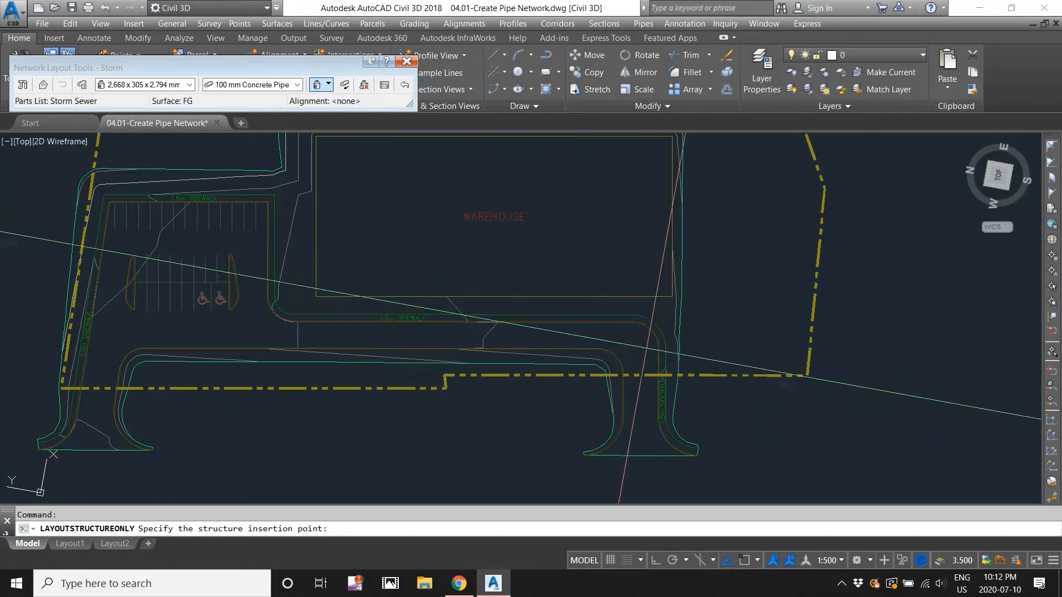
{"action": "scroll", "coordinate": [195, 278], "scroll_direction": "down", "scroll_amount": 1}
{"action": "scroll", "coordinate": [319, 197], "scroll_direction": "up", "scroll_amount": 1}
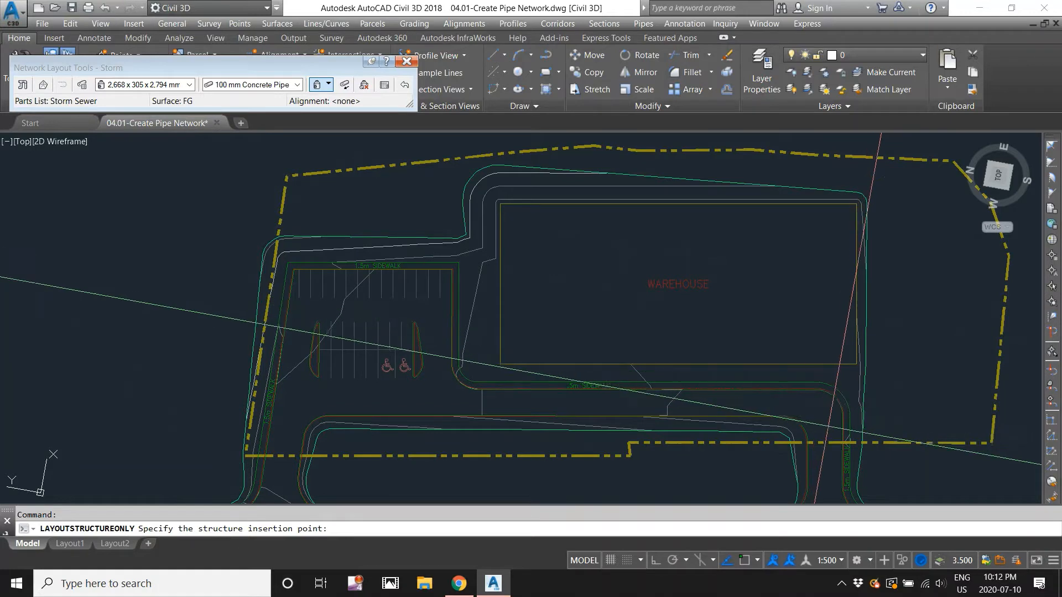
{"action": "key", "text": "Escape"}
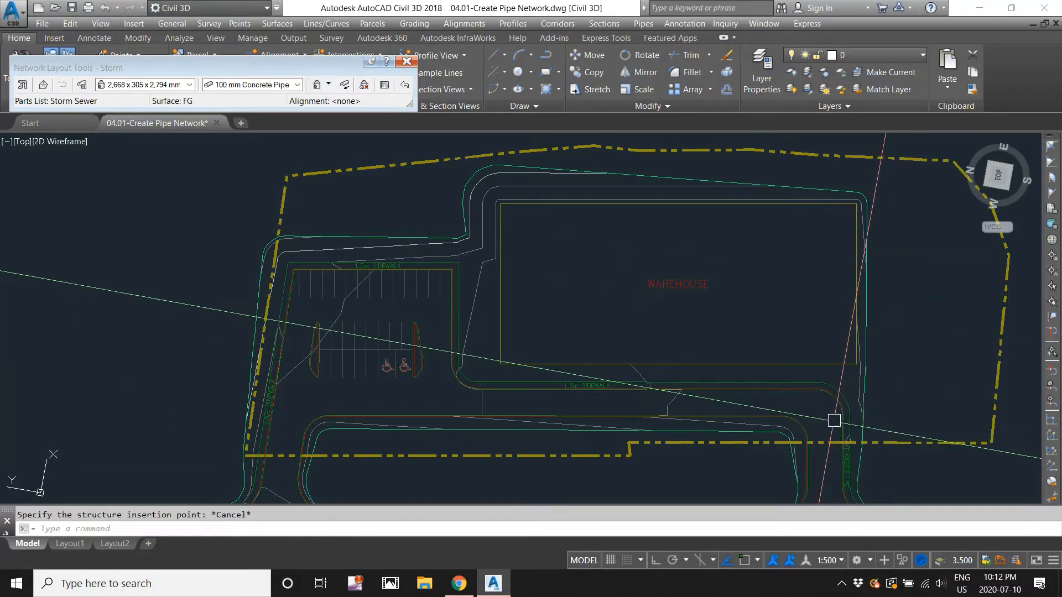
- Sketch the storm sewer route as a polyline along the driveway below the warehouse into the parking lot, and erase it
{"action": "type", "text": "pl"}
{"action": "key", "text": "Return"}
{"action": "left_click", "coordinate": [825, 429]}
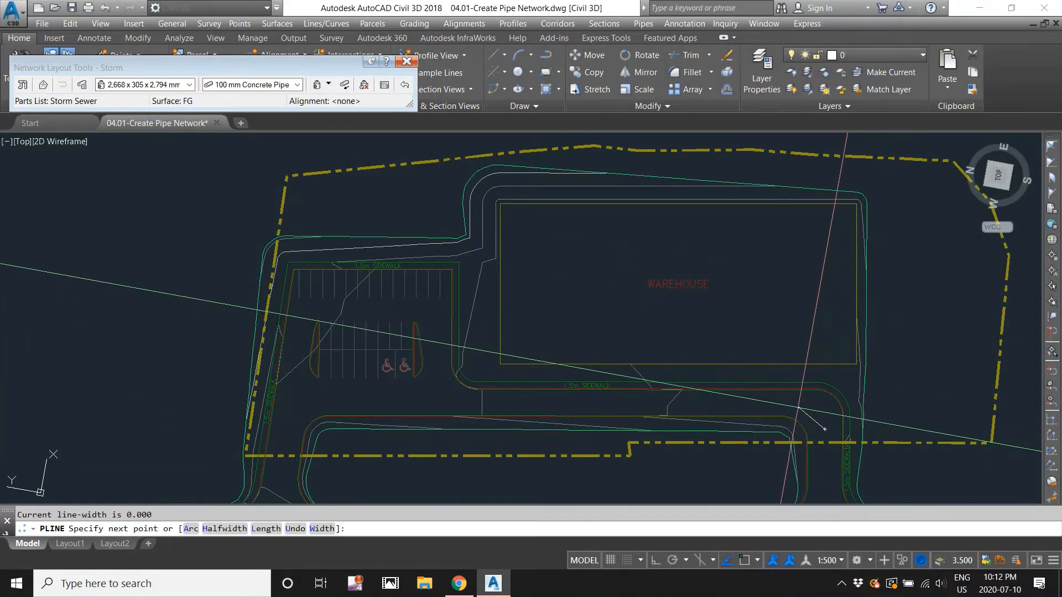
{"action": "left_click", "coordinate": [798, 408]}
{"action": "left_click", "coordinate": [694, 406]}
{"action": "left_click", "coordinate": [602, 407]}
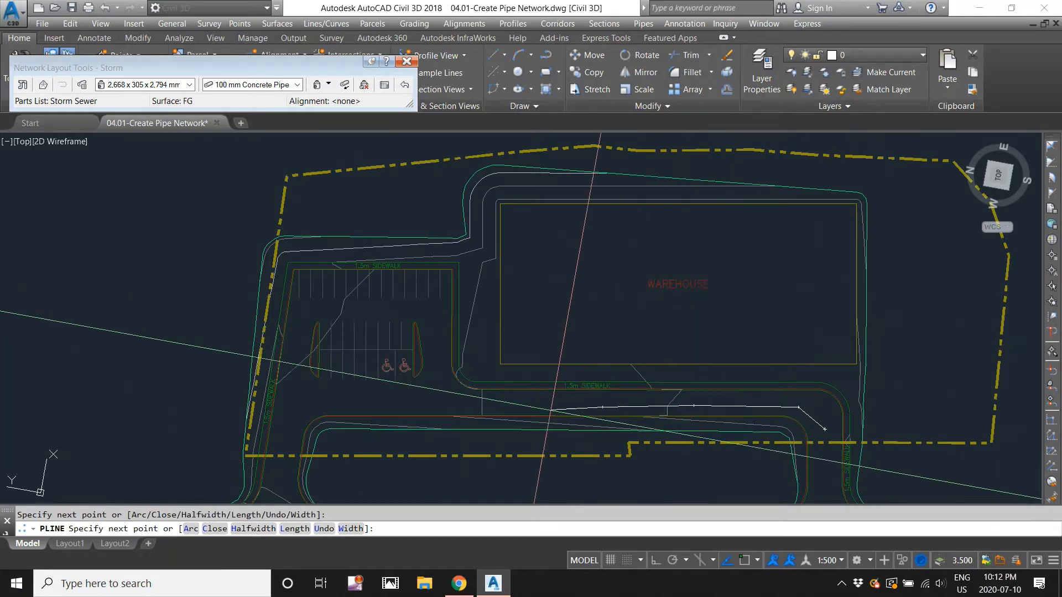
{"action": "left_click", "coordinate": [519, 410]}
{"action": "left_click", "coordinate": [463, 402]}
{"action": "left_click", "coordinate": [426, 397]}
{"action": "left_click", "coordinate": [360, 378]}
{"action": "left_click", "coordinate": [342, 347]}
{"action": "left_click", "coordinate": [327, 311]}
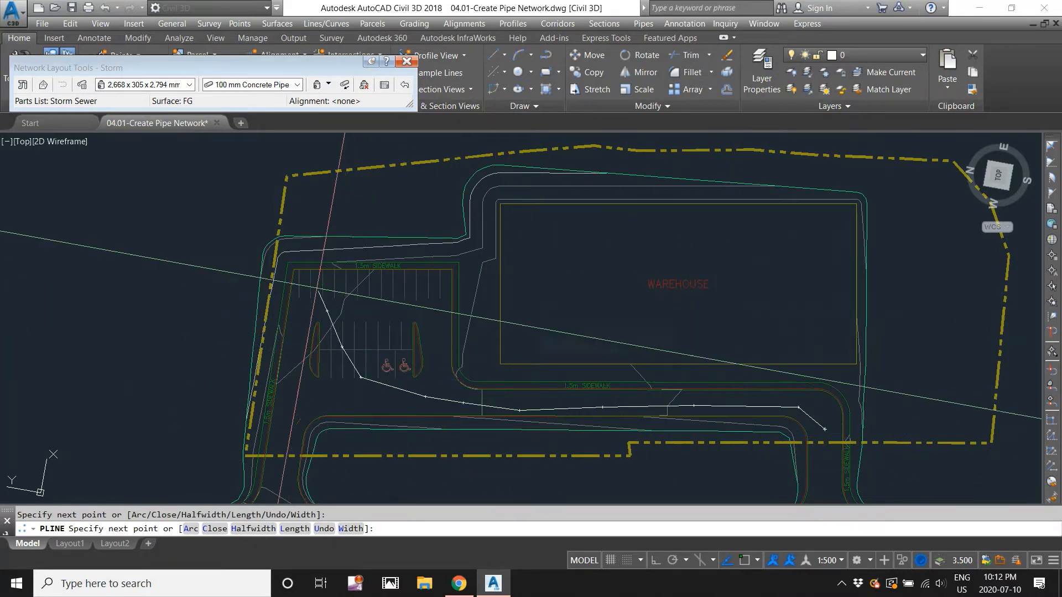
{"action": "left_click", "coordinate": [316, 285]}
{"action": "key", "text": "Escape"}
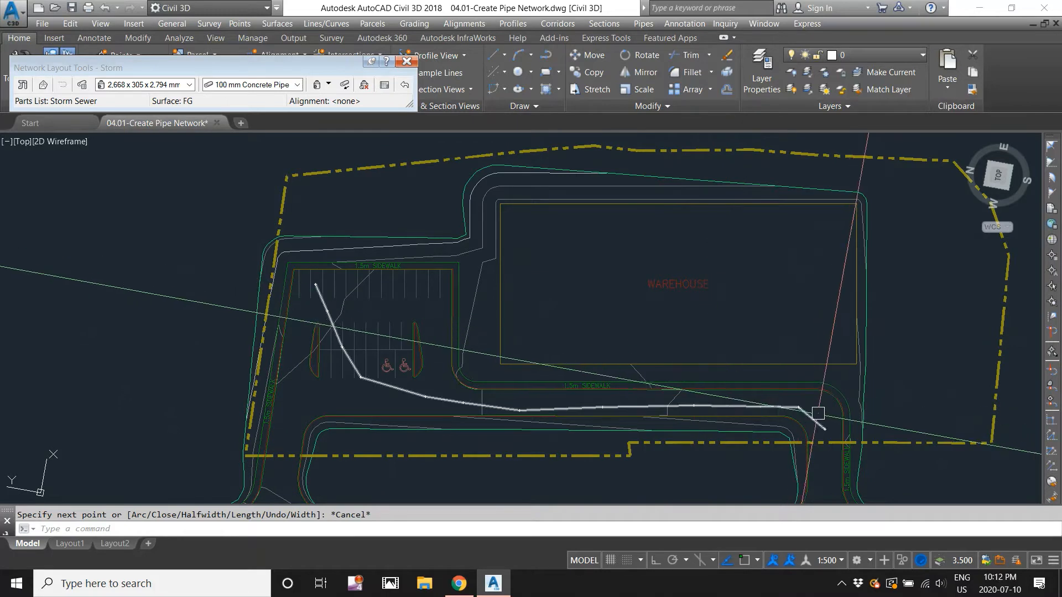
{"action": "left_click", "coordinate": [335, 339]}
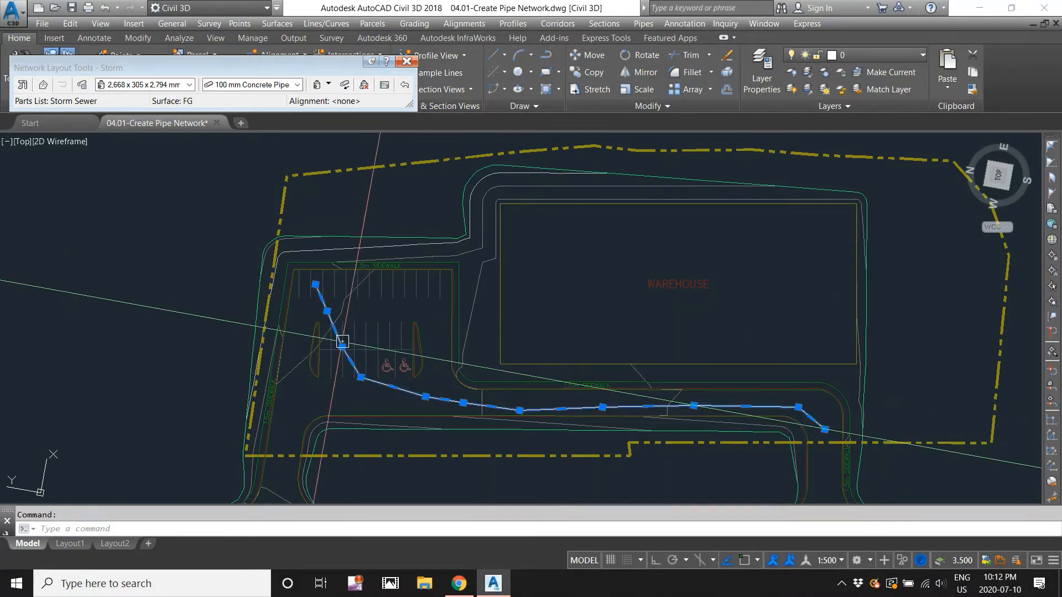
{"action": "key", "text": "Delete"}
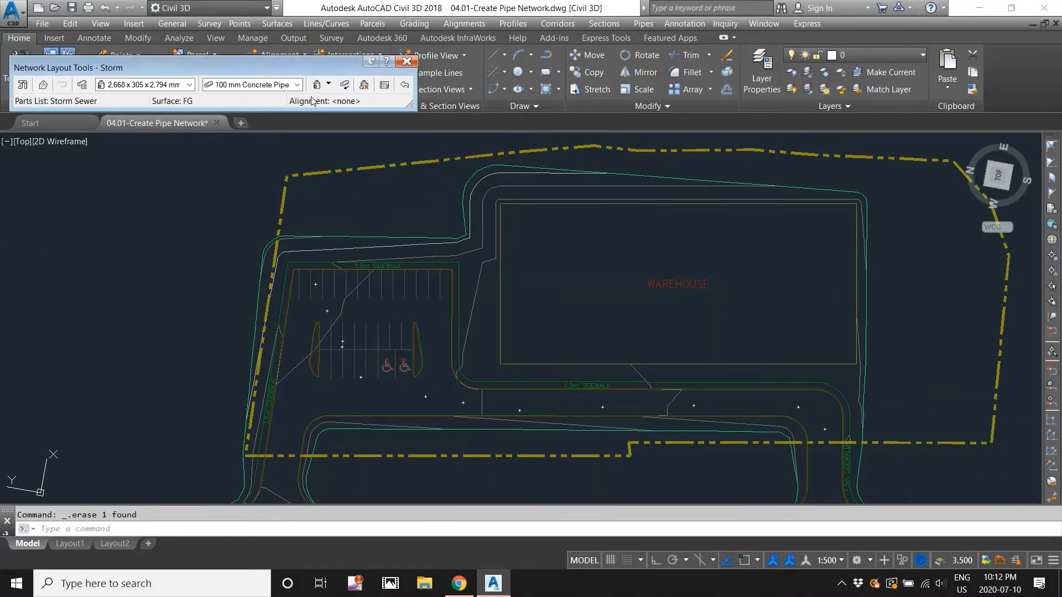
- Choose the 750 x 750 mm Rectangular Structure from Rectangular Junction Structure NF SI as the structure part
{"action": "left_click", "coordinate": [329, 85]}
{"action": "left_click", "coordinate": [154, 89]}
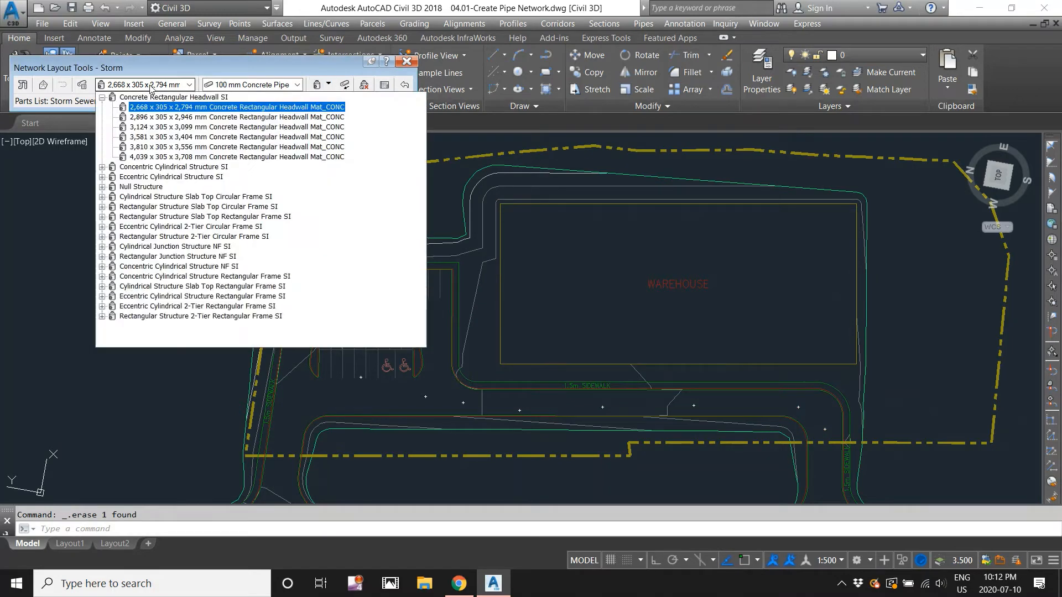
{"action": "left_click", "coordinate": [151, 81]}
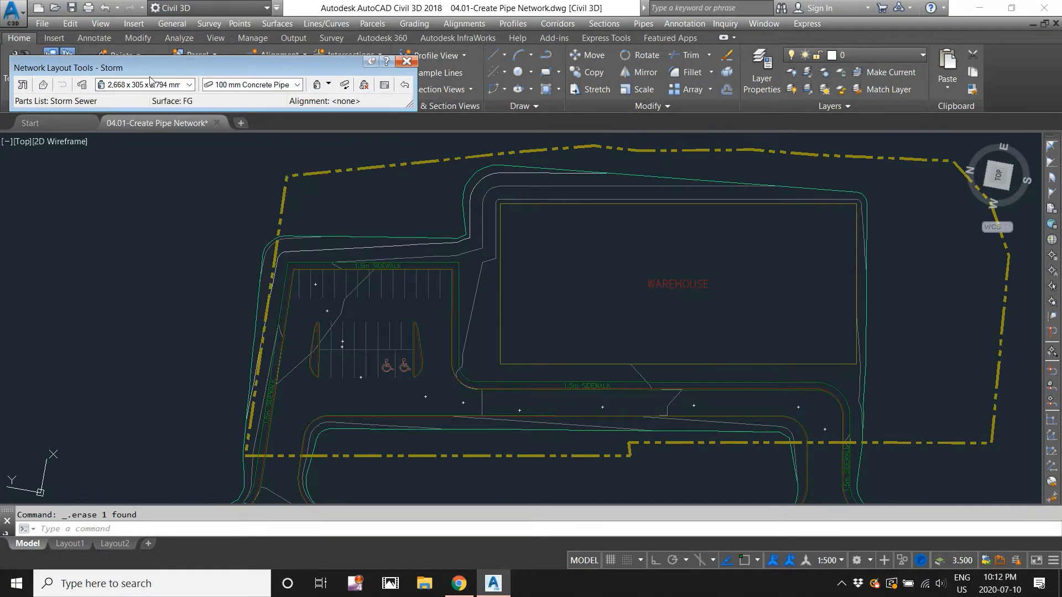
{"action": "left_click", "coordinate": [189, 85]}
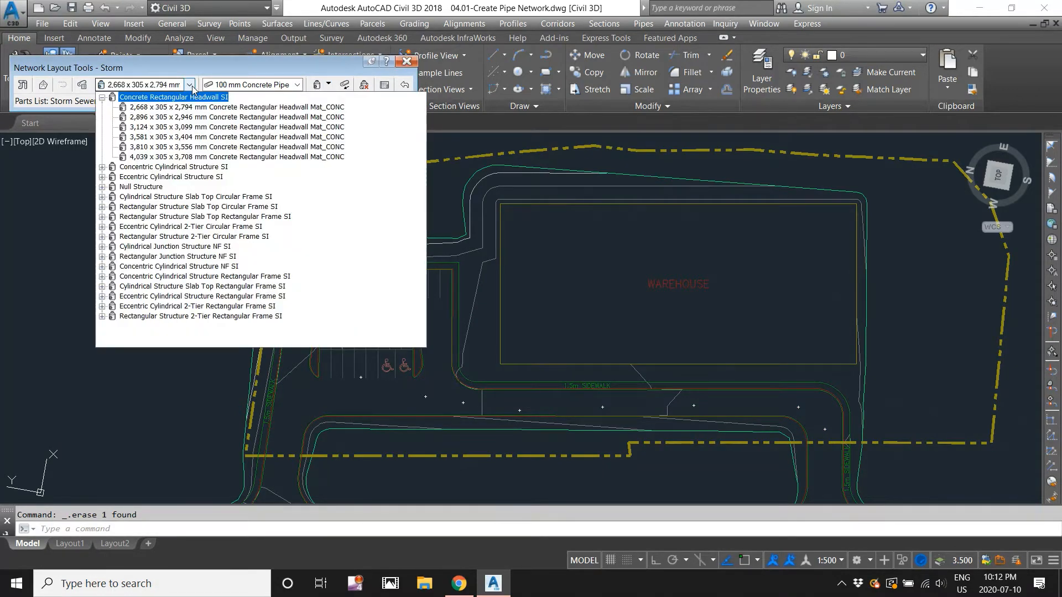
{"action": "left_click", "coordinate": [102, 256]}
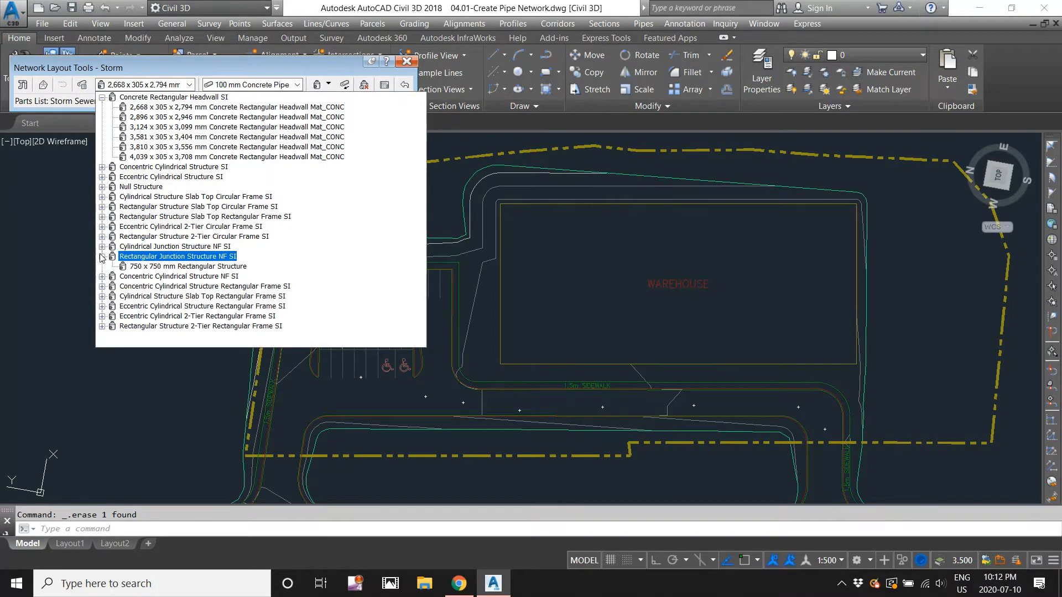
{"action": "left_click", "coordinate": [166, 267]}
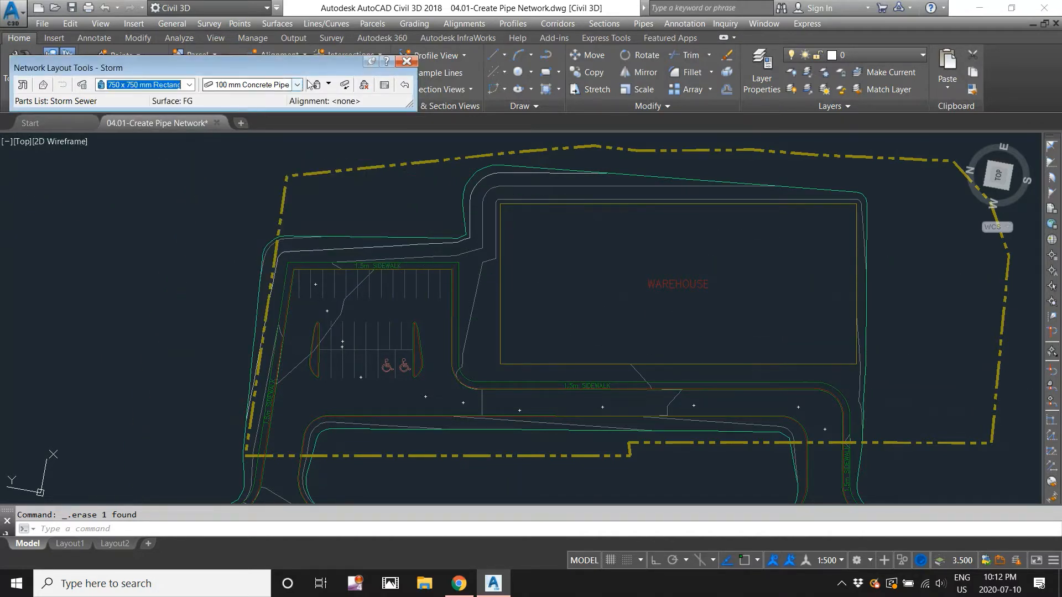
- Place two structures, without pipes, at opposite curbs of the driveway near the warehouse's lower-right corner
{"action": "left_click", "coordinate": [329, 85]}
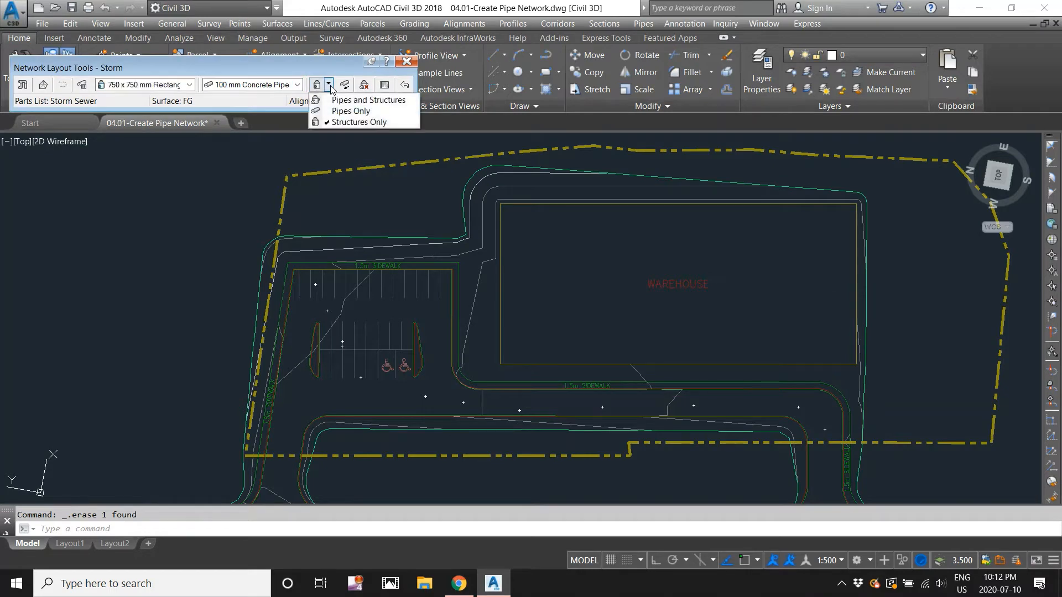
{"action": "left_click", "coordinate": [348, 122]}
{"action": "scroll", "coordinate": [776, 395], "scroll_direction": "up", "scroll_amount": 2}
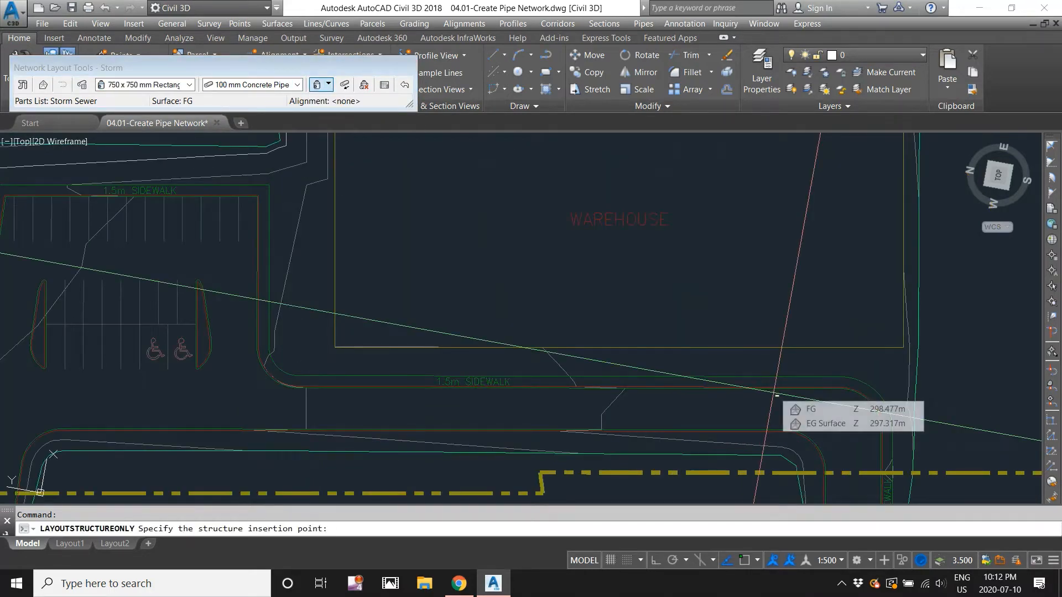
{"action": "left_click", "coordinate": [778, 396]}
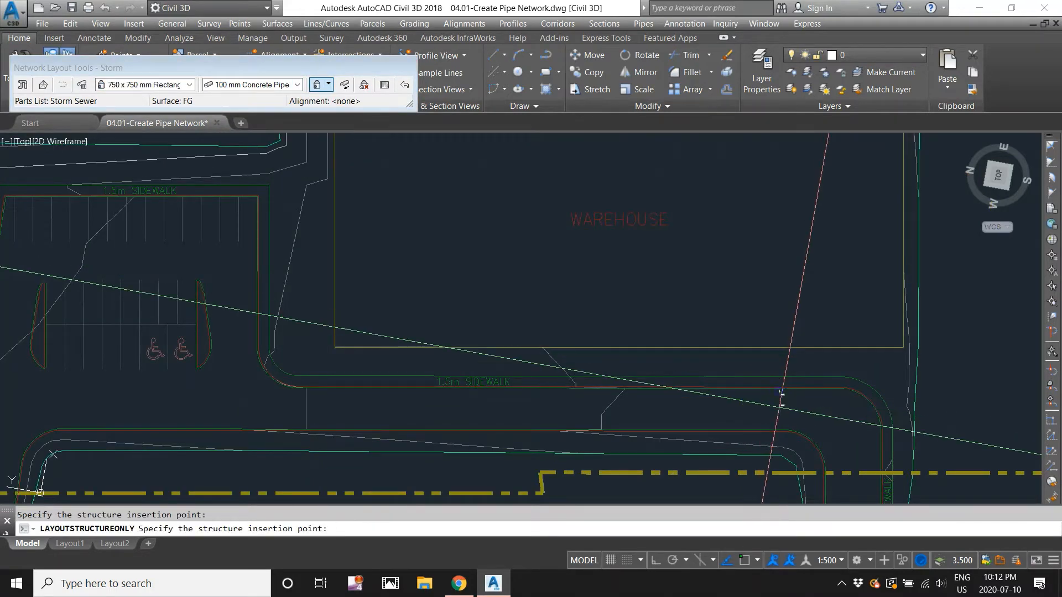
{"action": "scroll", "coordinate": [780, 396], "scroll_direction": "up", "scroll_amount": 2}
{"action": "left_click", "coordinate": [773, 447]}
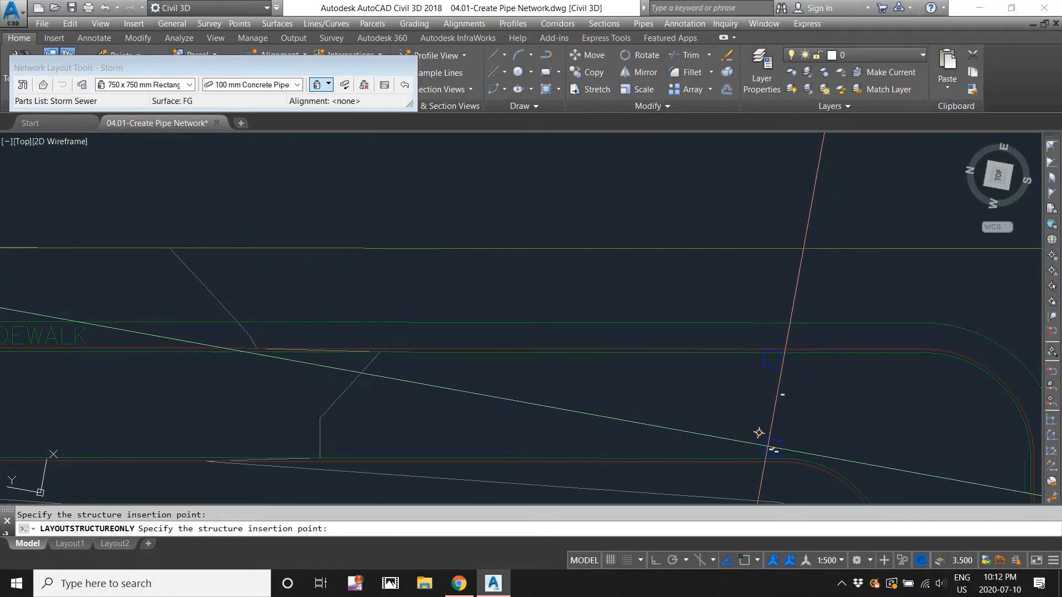
{"action": "scroll", "coordinate": [765, 416], "scroll_direction": "down", "scroll_amount": 2}
{"action": "key", "text": "Escape"}
{"action": "scroll", "coordinate": [661, 389], "scroll_direction": "down", "scroll_amount": 2}
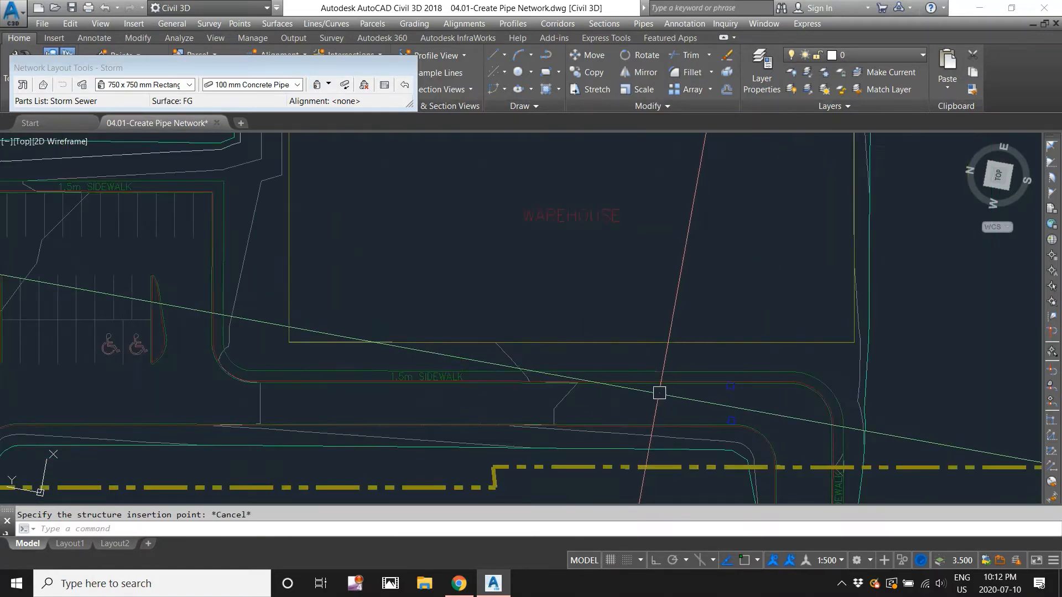
- Place two more structures at opposite driveway curbs near the warehouse's lower-left corner and one beside the parking lot's left sidewalk
{"action": "left_click", "coordinate": [328, 85]}
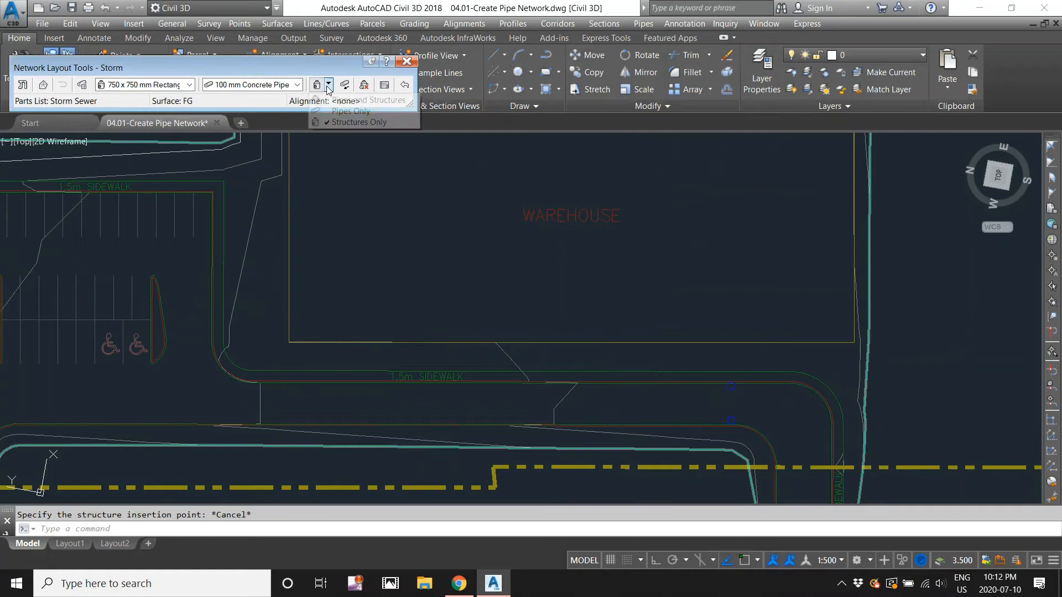
{"action": "left_click", "coordinate": [349, 122]}
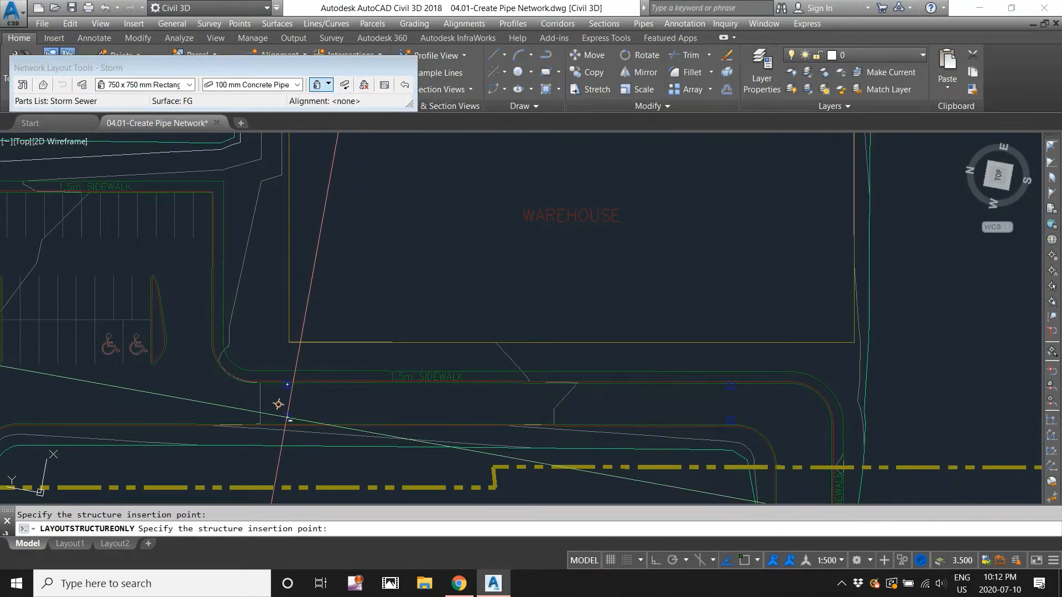
{"action": "mouse_move", "coordinate": [293, 423]}
{"action": "middle_mouse_down"}
{"action": "mouse_move", "coordinate": [338, 394]}
{"action": "mouse_move", "coordinate": [487, 381]}
{"action": "mouse_move", "coordinate": [498, 437]}
{"action": "middle_mouse_up"}
{"action": "scroll", "coordinate": [142, 415], "scroll_direction": "up", "scroll_amount": 4}
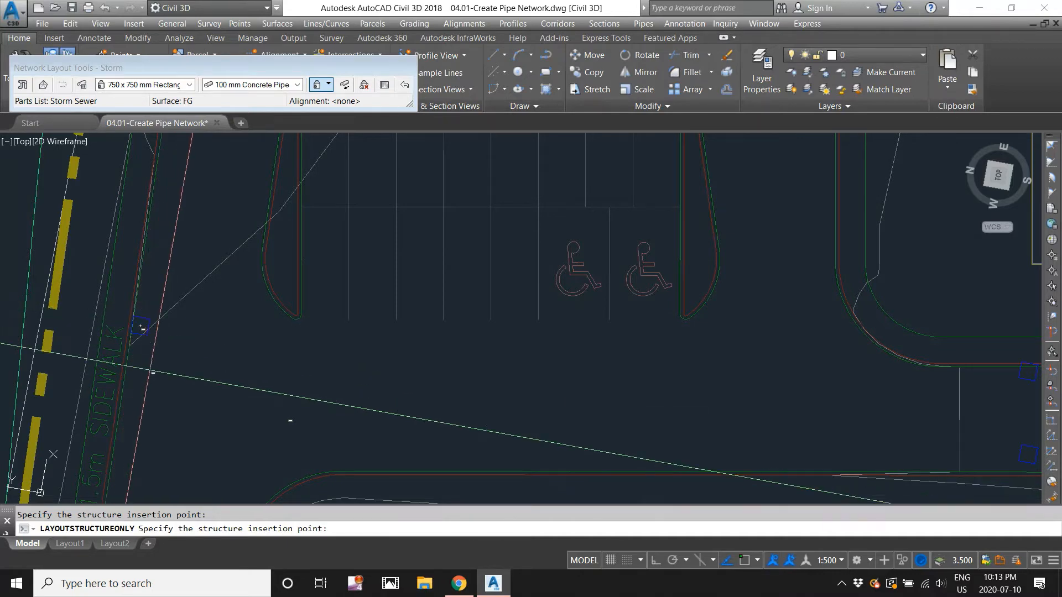
{"action": "scroll", "coordinate": [289, 338], "scroll_direction": "down", "scroll_amount": 2}
{"action": "middle_click_drag", "start_coordinate": [292, 235], "coordinate": [310, 401]}
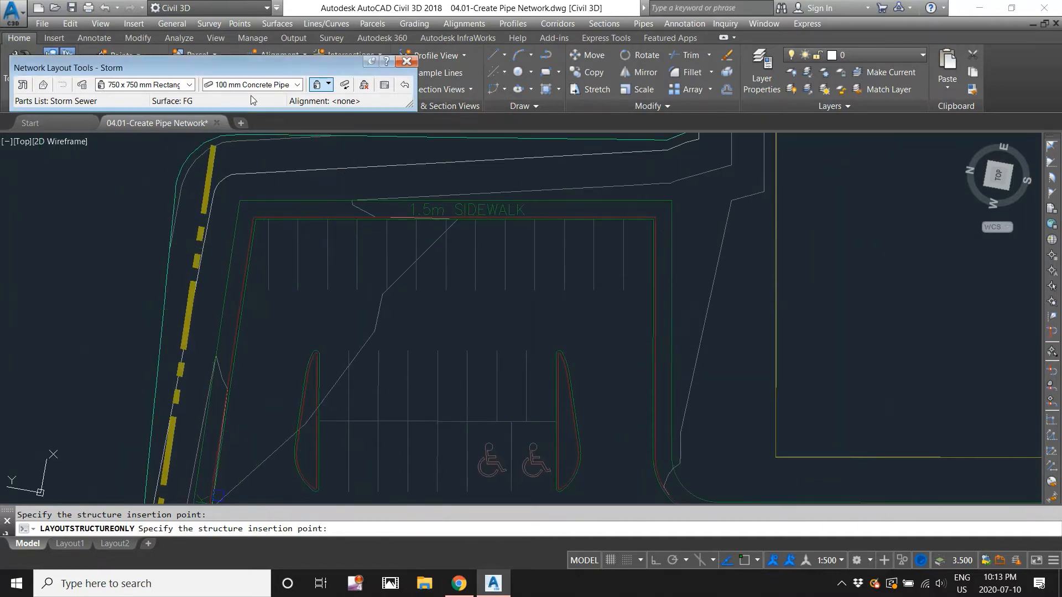
{"action": "key", "text": "Escape"}
{"action": "key", "text": "Escape"}
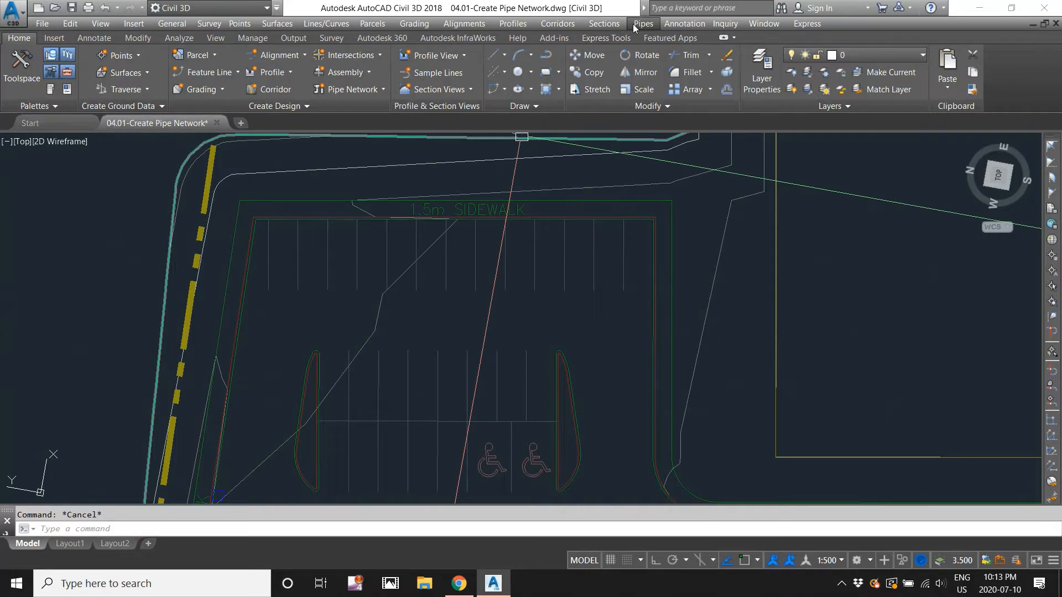
{"action": "left_click", "coordinate": [642, 24]}
{"action": "key", "text": "Escape"}
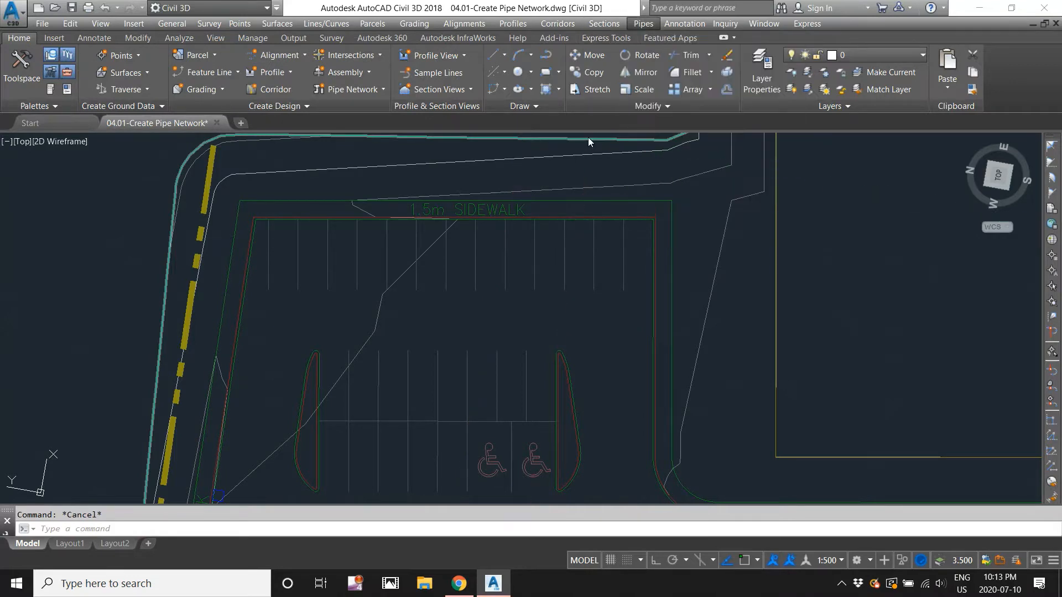
- Reopen the Storm pipe network for editing and set the layout mode to Structures Only
{"action": "scroll", "coordinate": [598, 158], "scroll_direction": "down", "scroll_amount": 1}
{"action": "scroll", "coordinate": [512, 211], "scroll_direction": "down", "scroll_amount": 4}
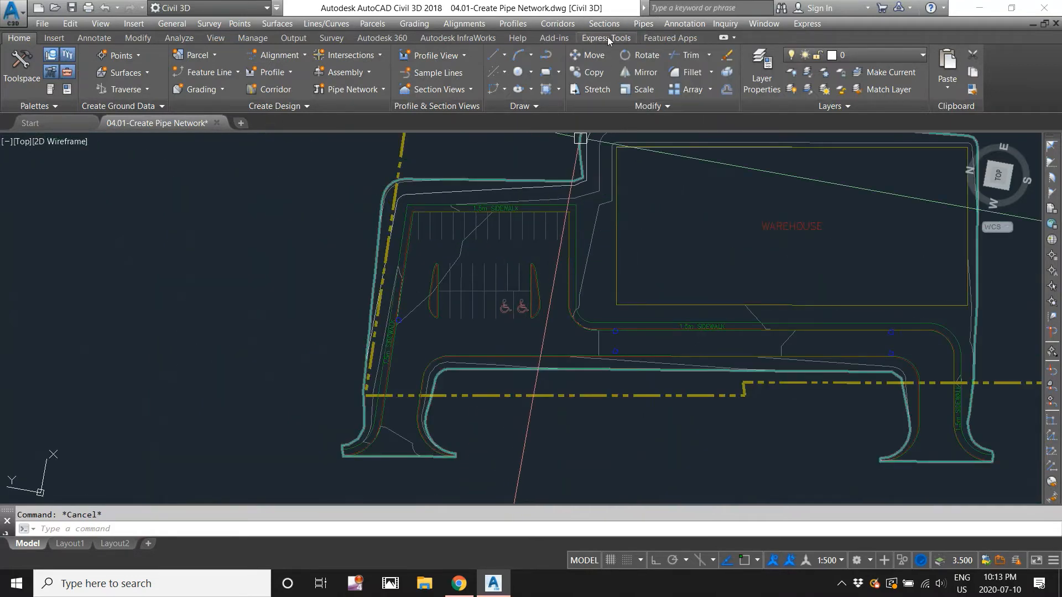
{"action": "left_click", "coordinate": [643, 24]}
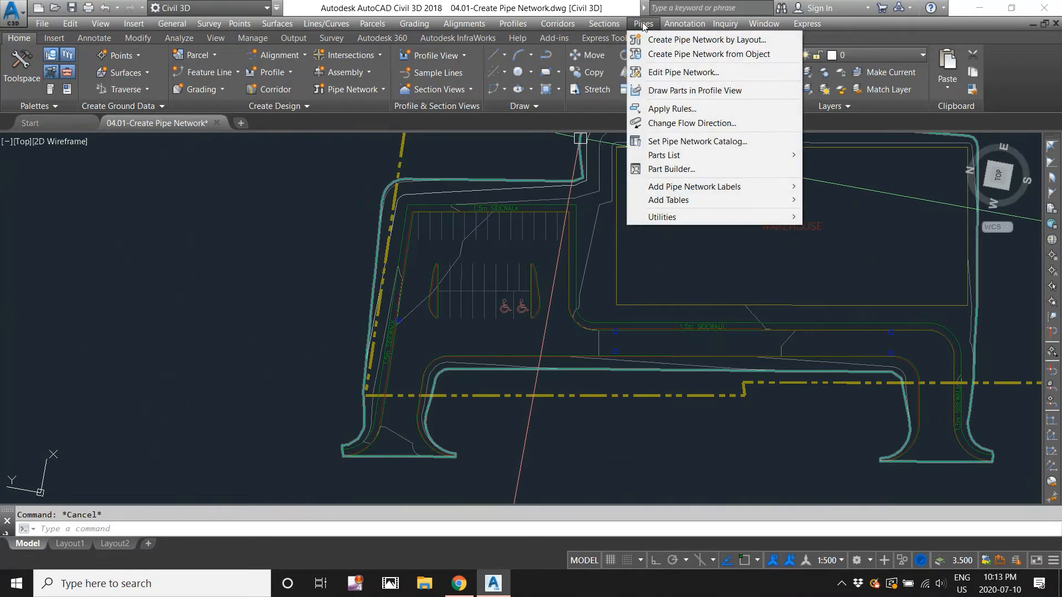
{"action": "left_click", "coordinate": [666, 73]}
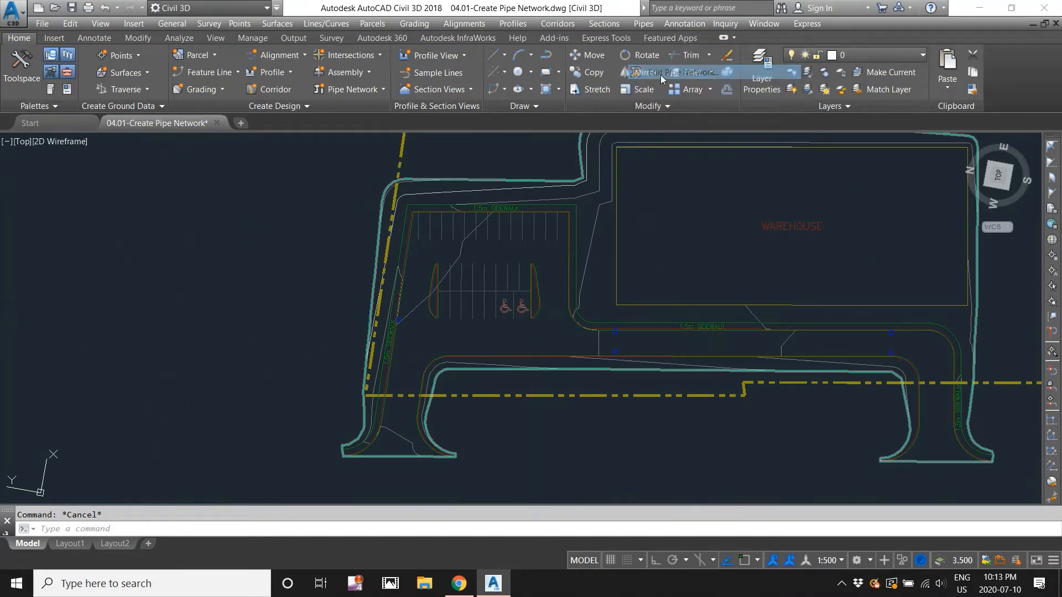
{"action": "left_click", "coordinate": [528, 371]}
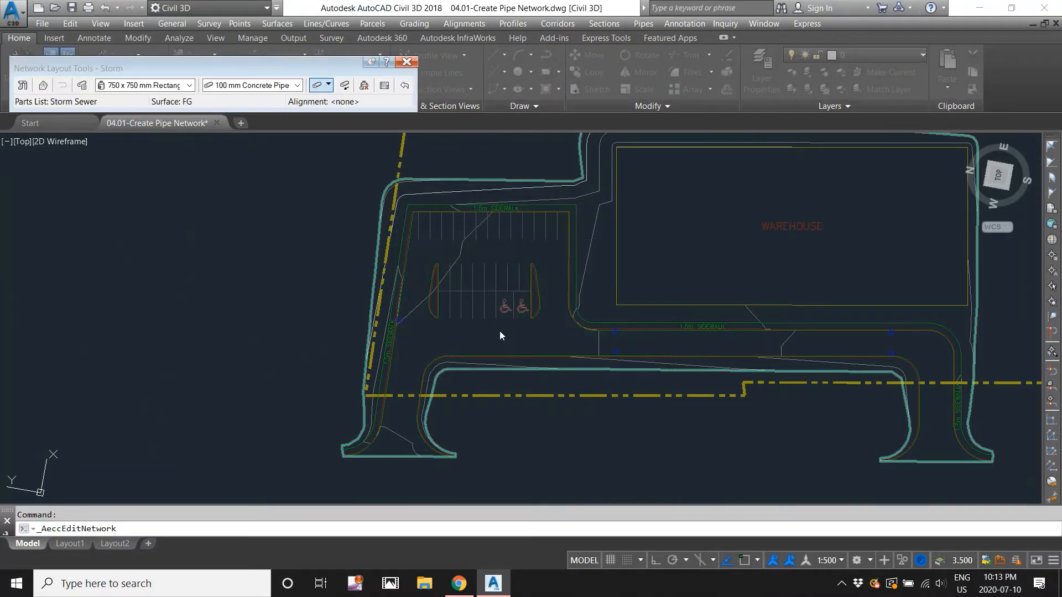
{"action": "left_click", "coordinate": [329, 87]}
{"action": "left_click", "coordinate": [347, 126]}
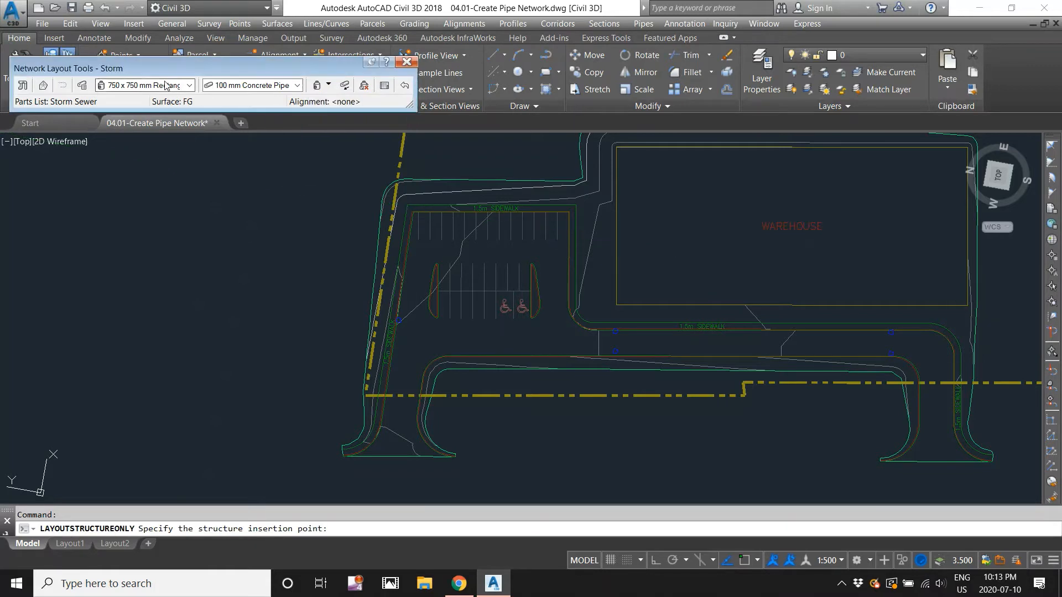
- Place a 2,668 x 305 x 2,794 mm Concrete Rectangular Headwall on the grading boundary above the parking lot's upper-left corner
{"action": "left_click", "coordinate": [166, 86]}
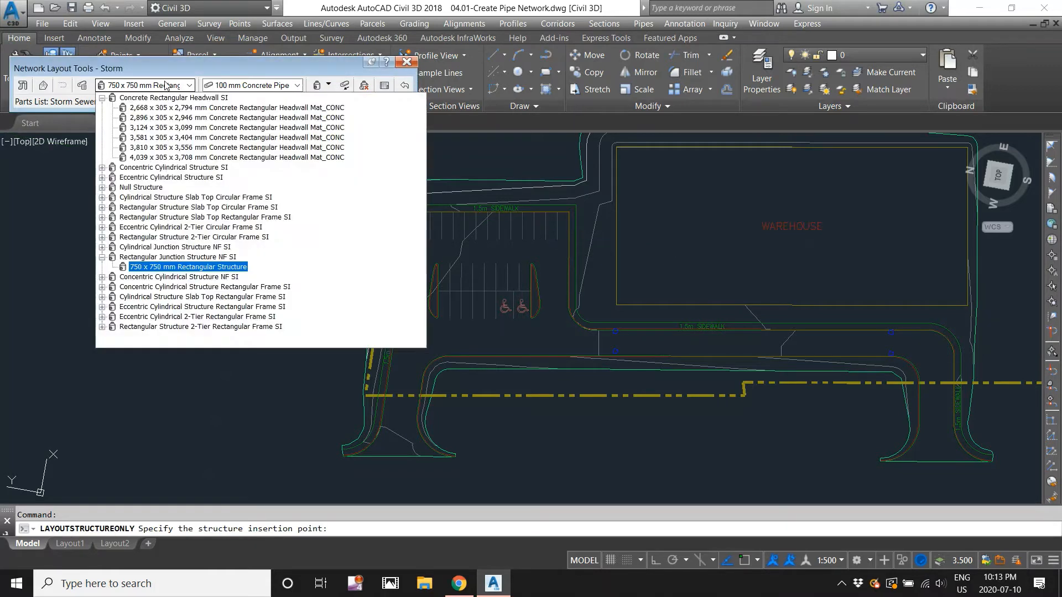
{"action": "left_click", "coordinate": [164, 111]}
{"action": "scroll", "coordinate": [441, 186], "scroll_direction": "up", "scroll_amount": 5}
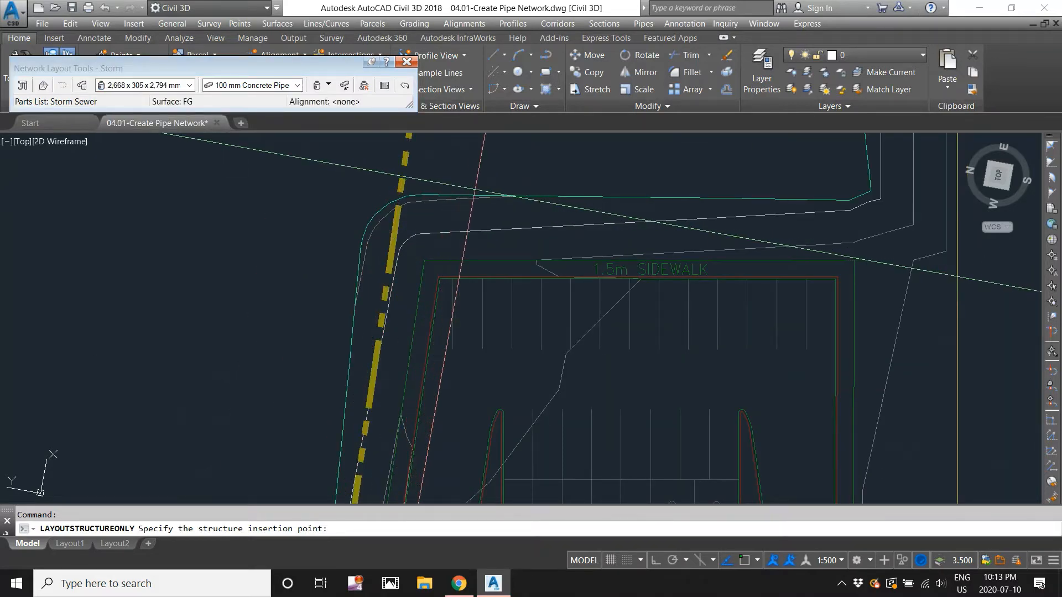
{"action": "left_click", "coordinate": [475, 190]}
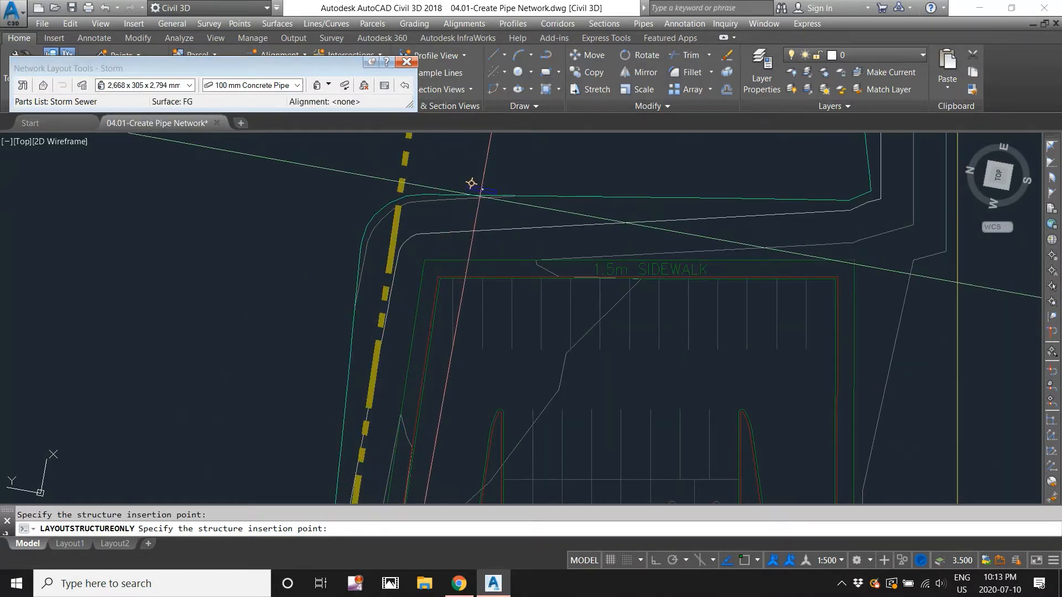
{"action": "key", "text": "Escape"}
{"action": "scroll", "coordinate": [474, 190], "scroll_direction": "up", "scroll_amount": 2}
{"action": "key", "text": "Escape"}
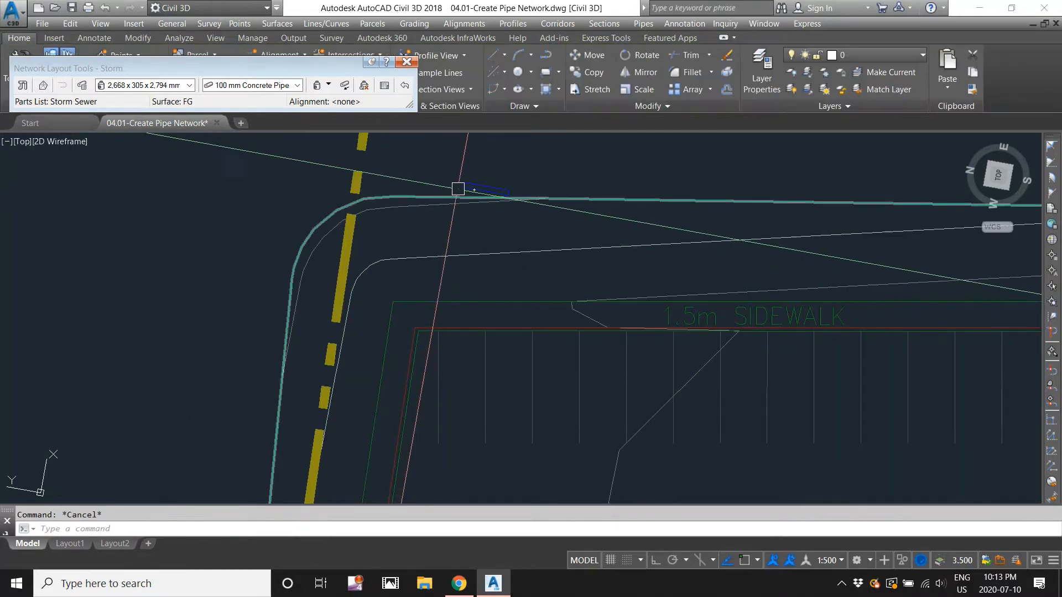
- Try several rotation angles for the headwall about its insertion point
{"action": "left_click", "coordinate": [460, 186]}
{"action": "left_click", "coordinate": [490, 160]}
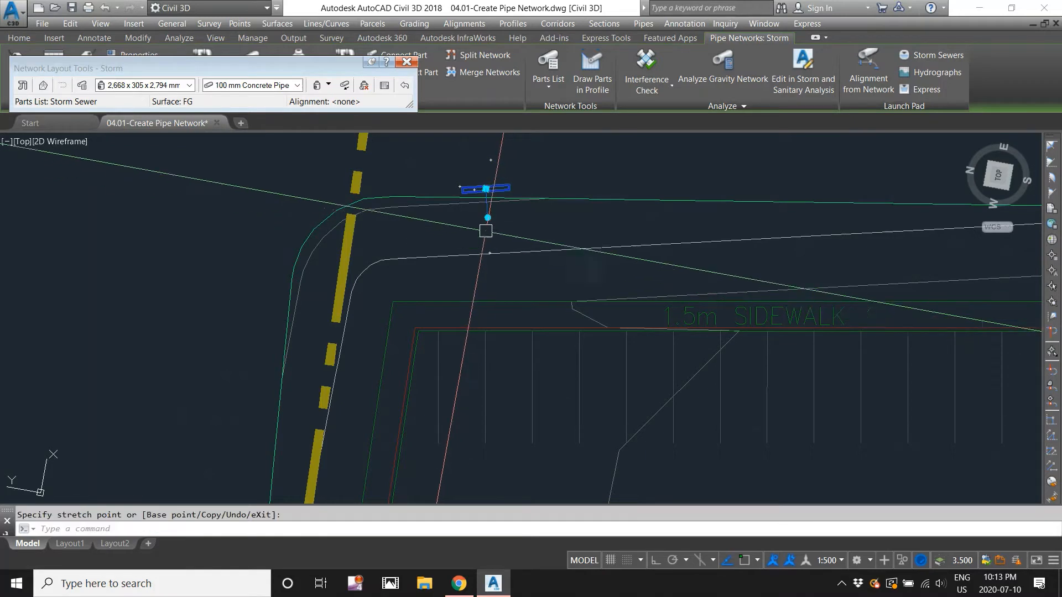
{"action": "left_click", "coordinate": [426, 221]}
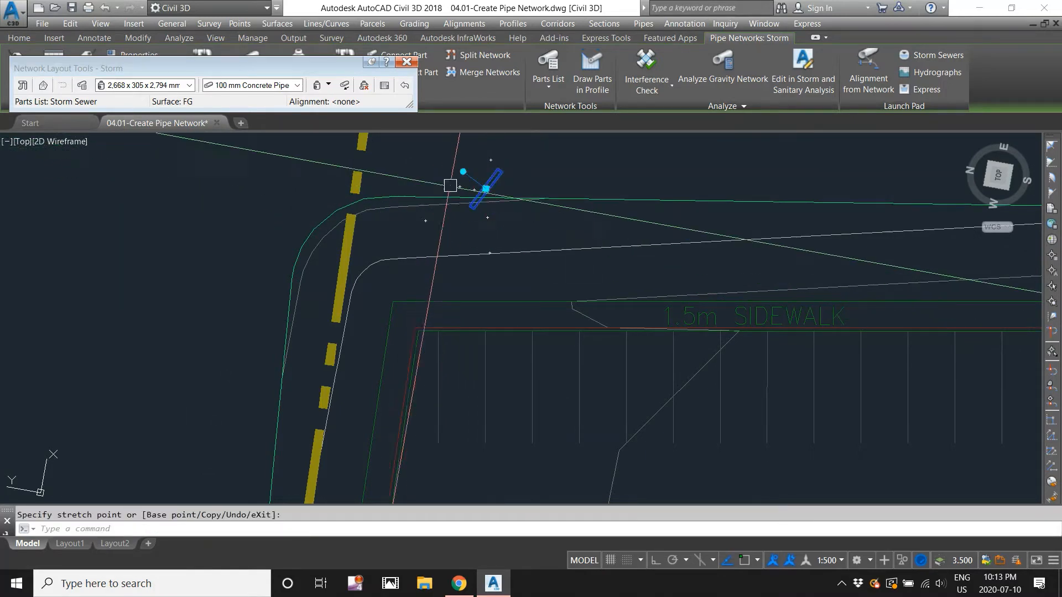
{"action": "middle_click_drag", "start_coordinate": [458, 174], "coordinate": [439, 257]}
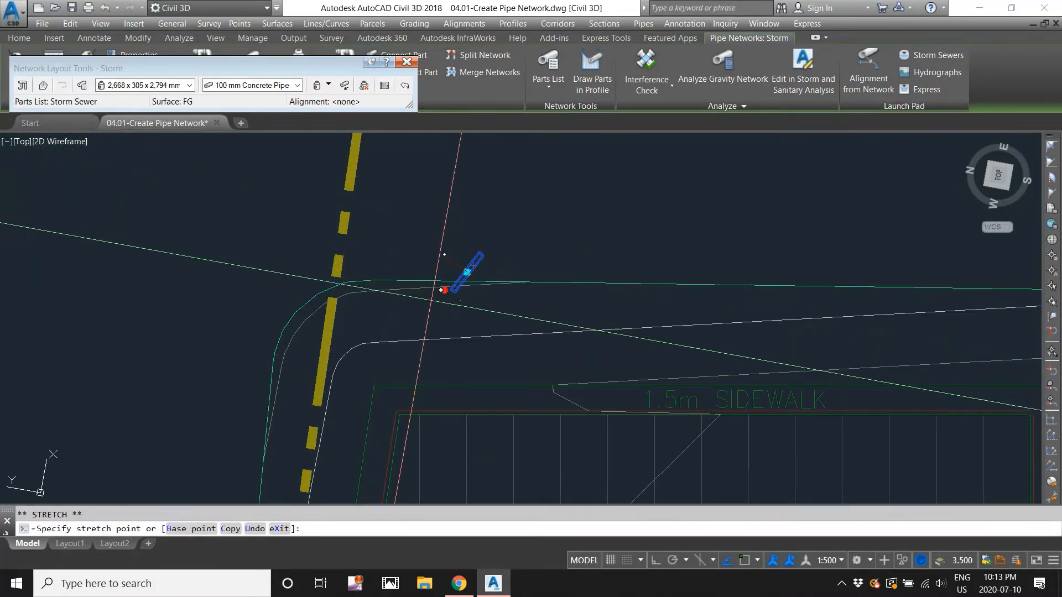
{"action": "left_click", "coordinate": [479, 293]}
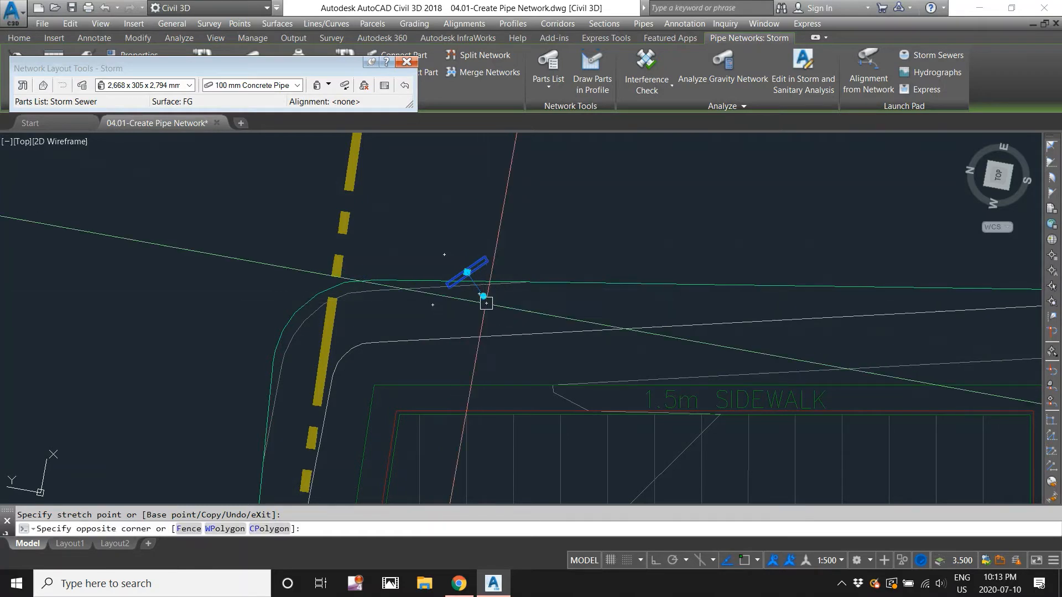
{"action": "left_click", "coordinate": [486, 303]}
{"action": "left_click", "coordinate": [482, 296]}
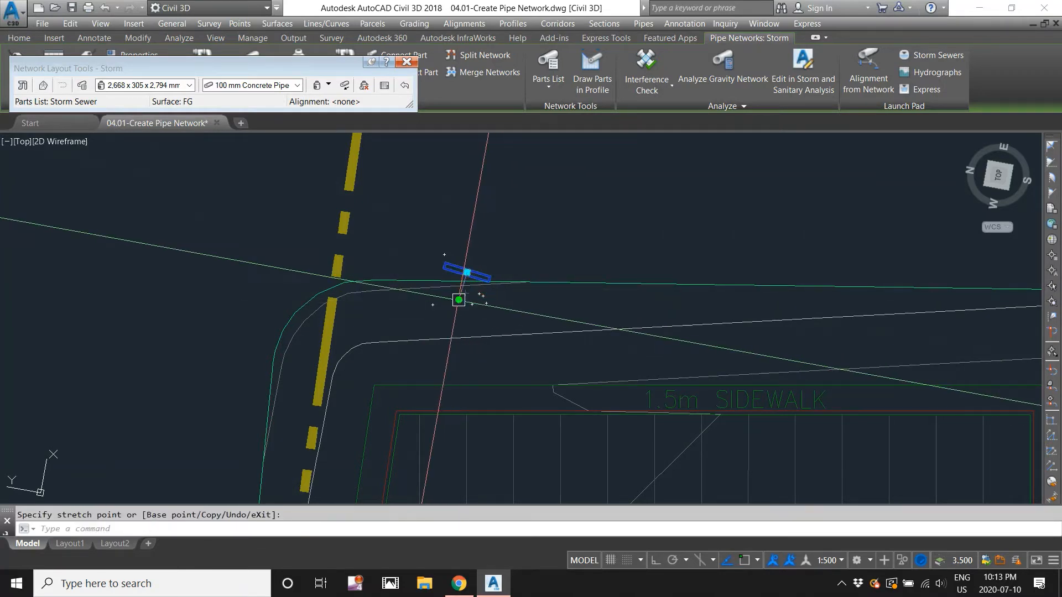
{"action": "left_click", "coordinate": [468, 302]}
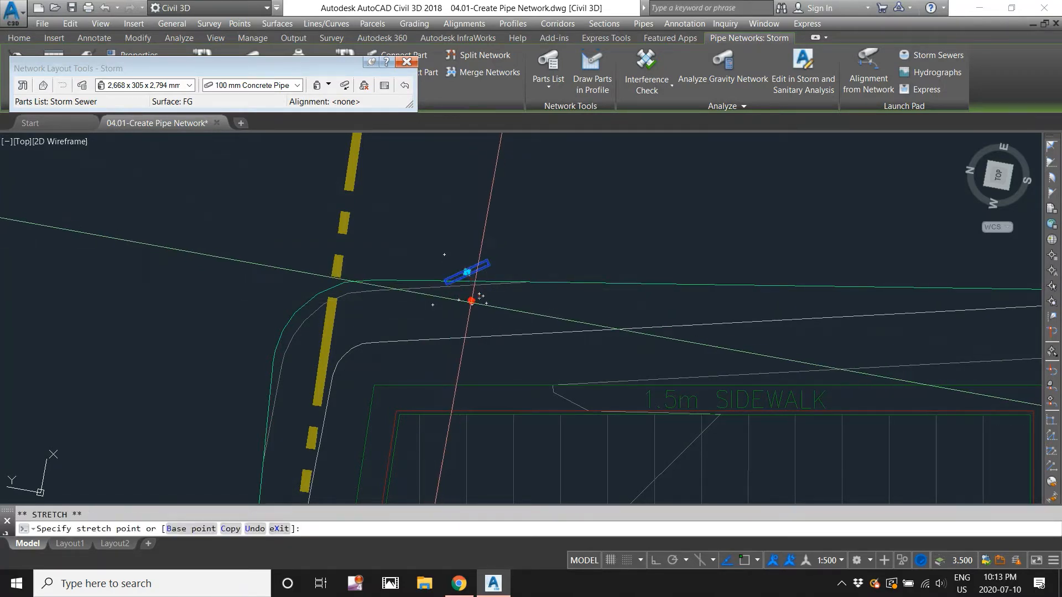
{"action": "key", "text": "Escape"}
{"action": "type", "text": "pl"}
{"action": "key", "text": "Return"}
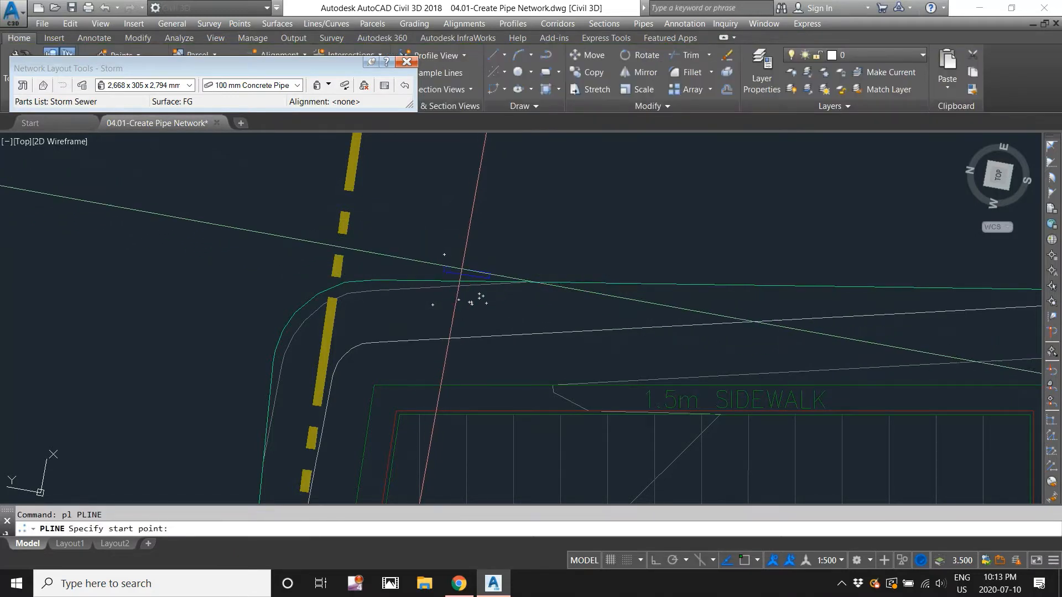
{"action": "left_click", "coordinate": [474, 356]}
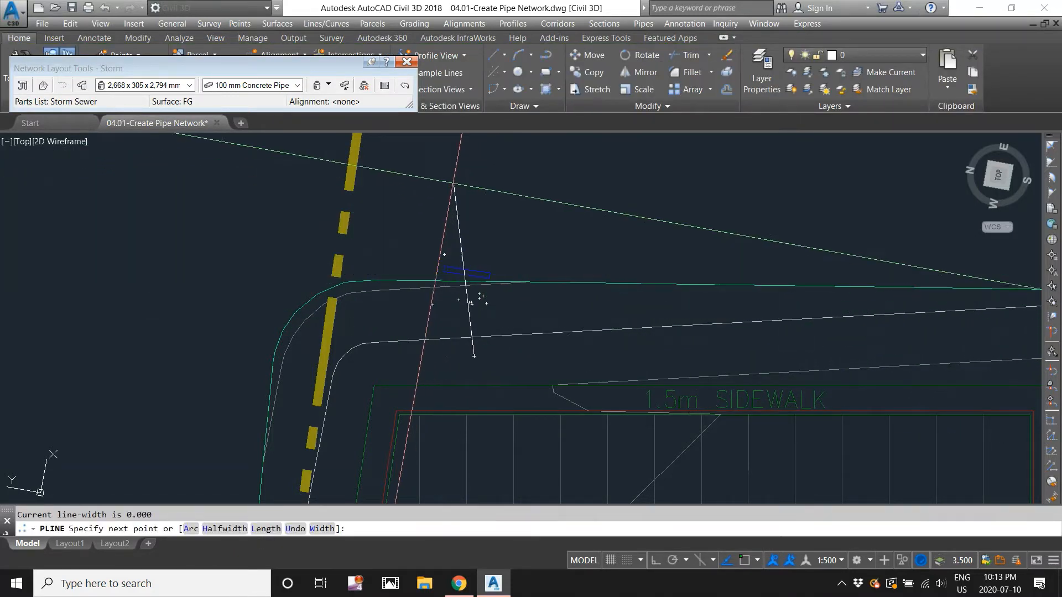
{"action": "key", "text": "Escape"}
- Rotate the headwall so it lies roughly parallel to the grading boundary, with its direction pointing down toward the parking lot
{"action": "scroll", "coordinate": [460, 275], "scroll_direction": "up", "scroll_amount": 2}
{"action": "left_click", "coordinate": [460, 275]}
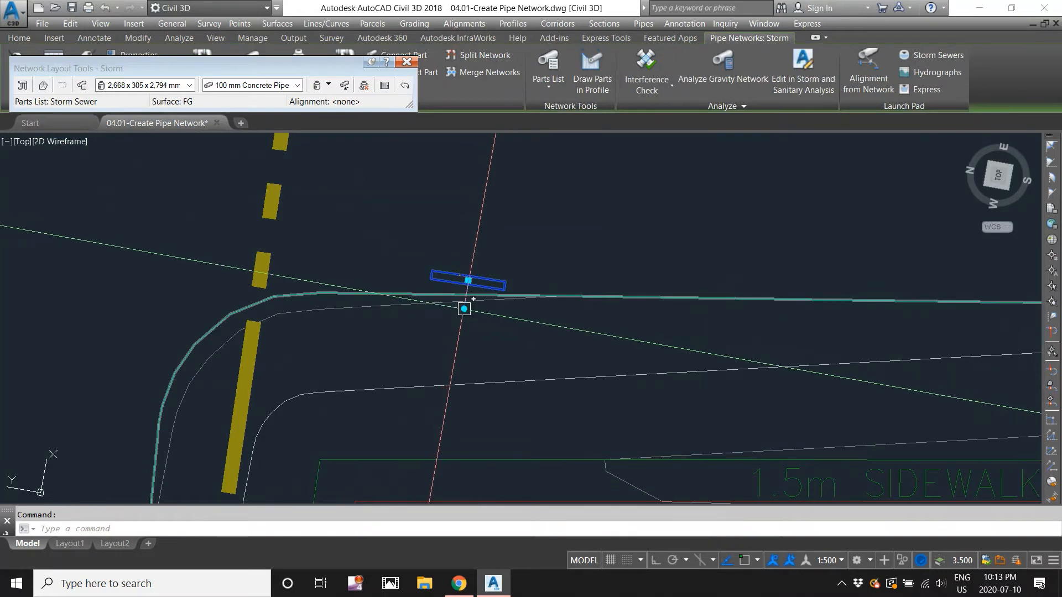
{"action": "left_click", "coordinate": [463, 304]}
{"action": "scroll", "coordinate": [461, 311], "scroll_direction": "down", "scroll_amount": 2}
{"action": "left_click", "coordinate": [456, 415]}
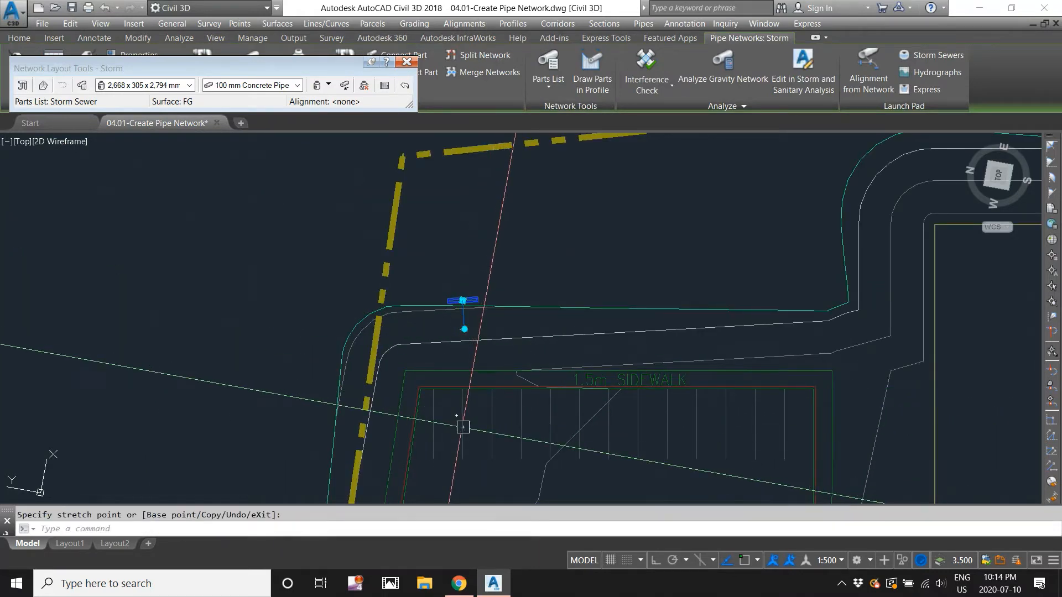
{"action": "key", "text": "Escape"}
{"action": "key", "text": "Escape"}
- Sketch a short polyline from above the headwall across the property line's upper-left corner, and erase it
{"action": "mouse_move", "coordinate": [467, 323]}
{"action": "middle_mouse_down"}
{"action": "mouse_move", "coordinate": [430, 194]}
{"action": "mouse_move", "coordinate": [412, 190]}
{"action": "mouse_move", "coordinate": [472, 289]}
{"action": "mouse_move", "coordinate": [615, 286]}
{"action": "middle_mouse_up"}
{"action": "scroll", "coordinate": [615, 286], "scroll_direction": "down", "scroll_amount": 3}
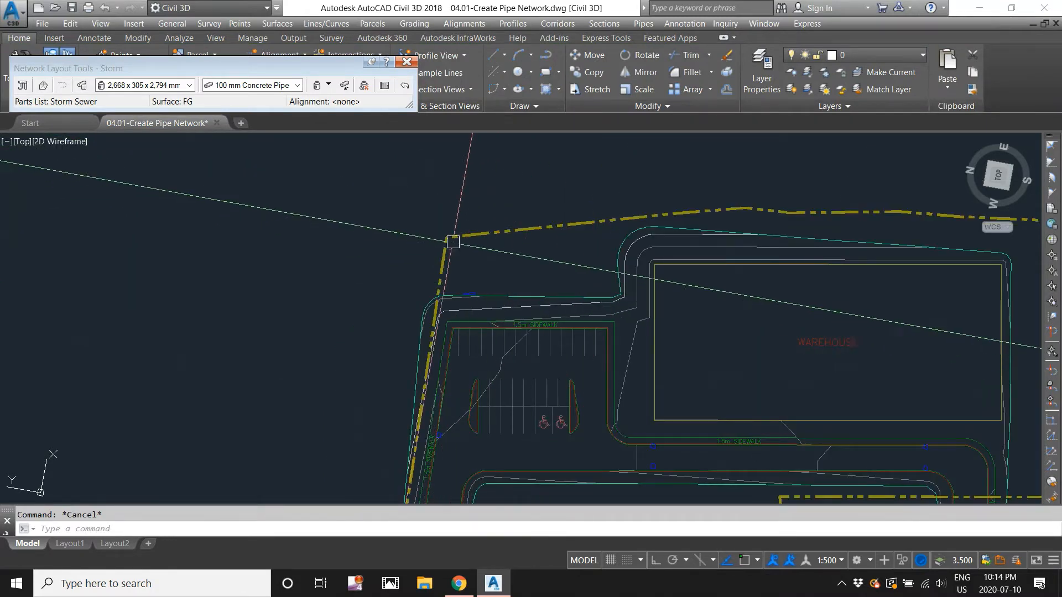
{"action": "type", "text": "pl"}
{"action": "key", "text": "Return"}
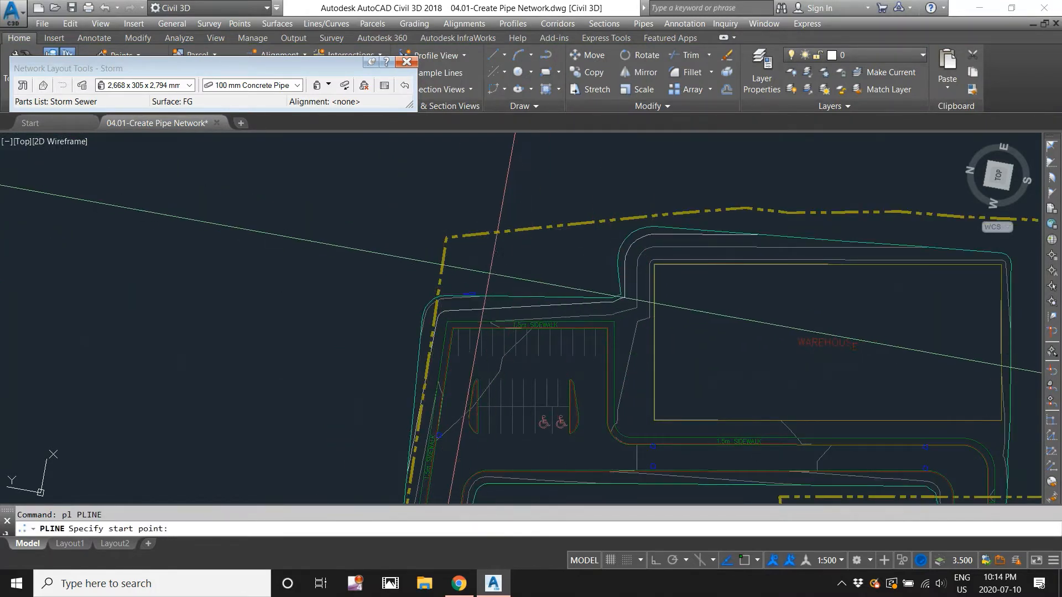
{"action": "left_click", "coordinate": [488, 275]}
{"action": "left_click", "coordinate": [402, 229]}
{"action": "key", "text": "Escape"}
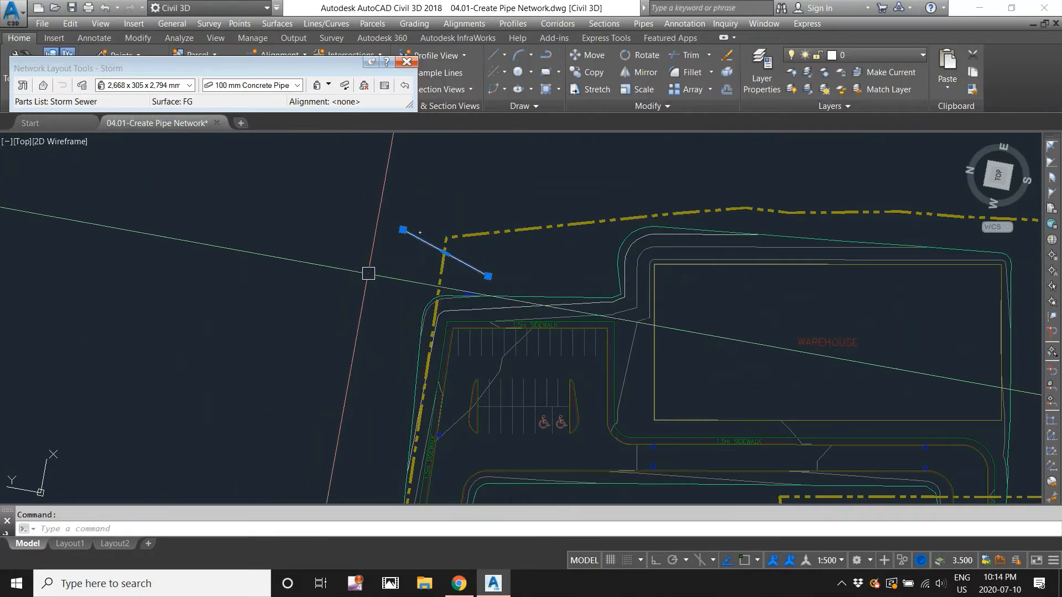
{"action": "key", "text": "Delete"}
- Choose Concentric Structure 1,500 dia 530 frame 900 cone as the structure part and start a Structures Only layout
{"action": "scroll", "coordinate": [419, 282], "scroll_direction": "up", "scroll_amount": 4}
{"action": "scroll", "coordinate": [425, 277], "scroll_direction": "down", "scroll_amount": 4}
{"action": "middle_click_drag", "start_coordinate": [471, 369], "coordinate": [450, 267]}
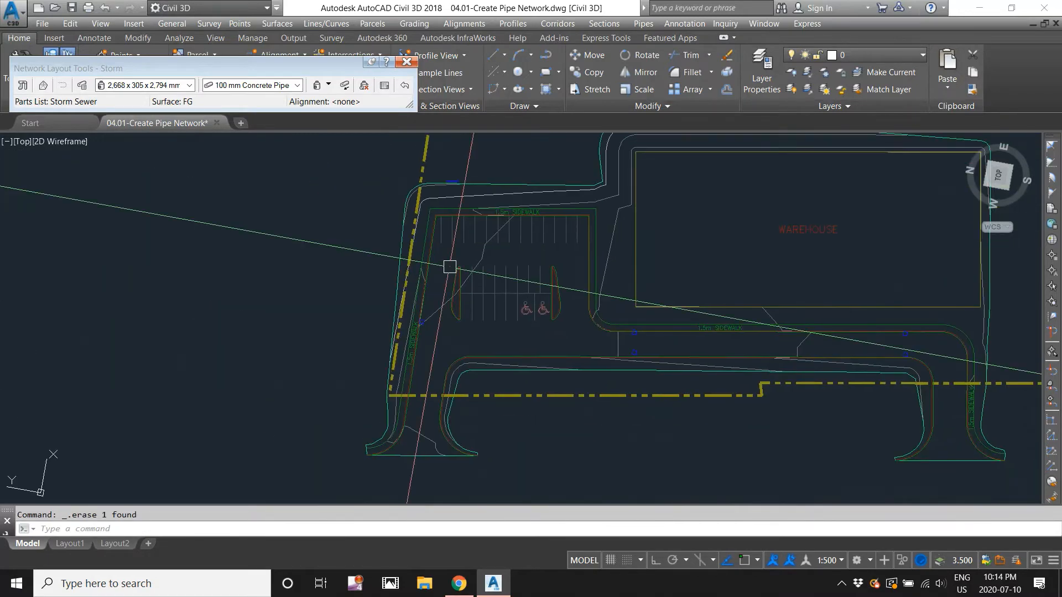
{"action": "left_click", "coordinate": [150, 85]}
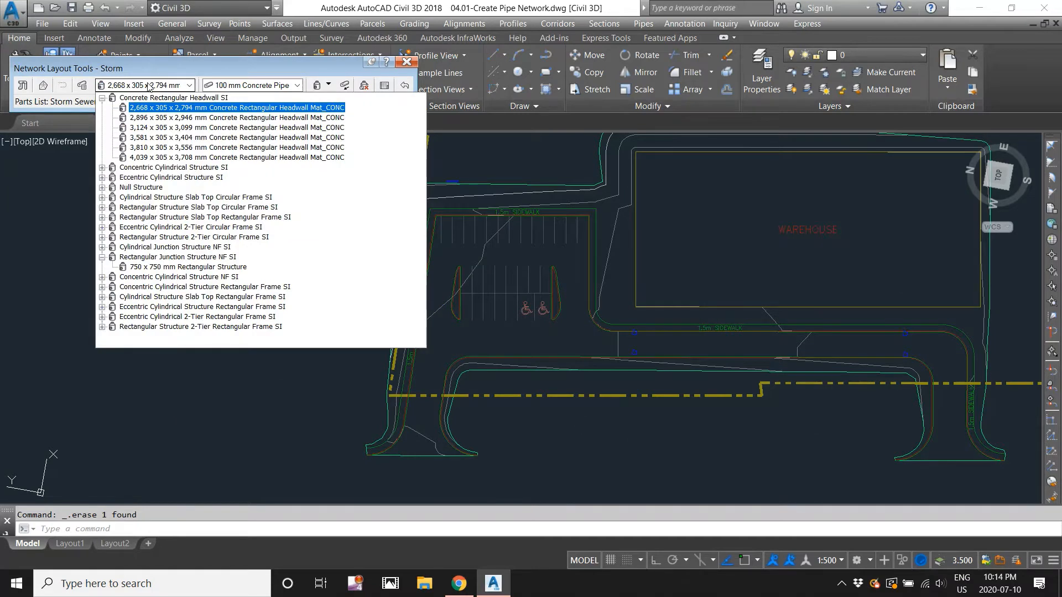
{"action": "left_click", "coordinate": [142, 167]}
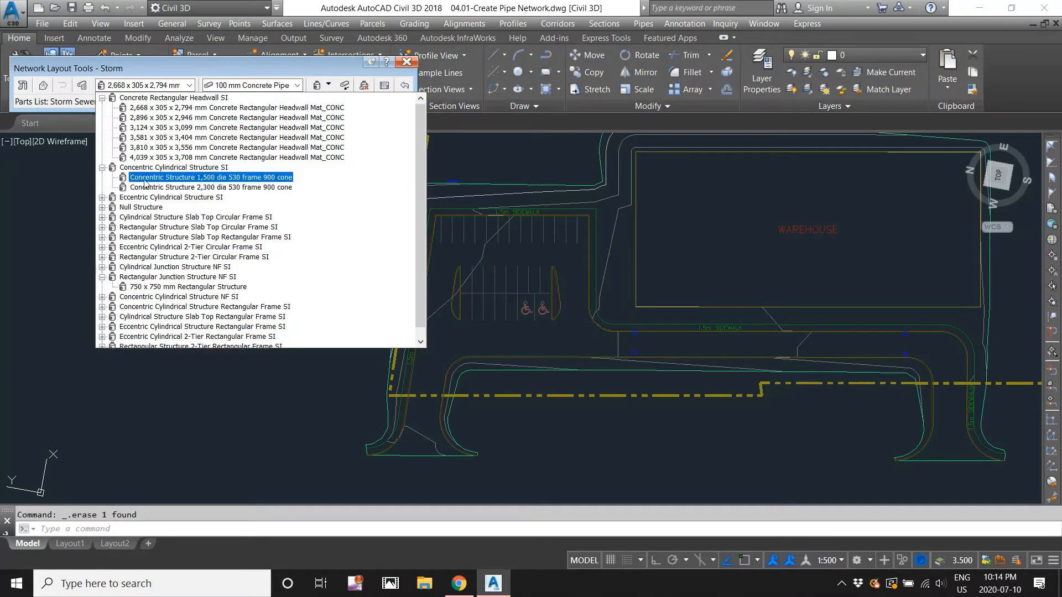
{"action": "left_click", "coordinate": [161, 177]}
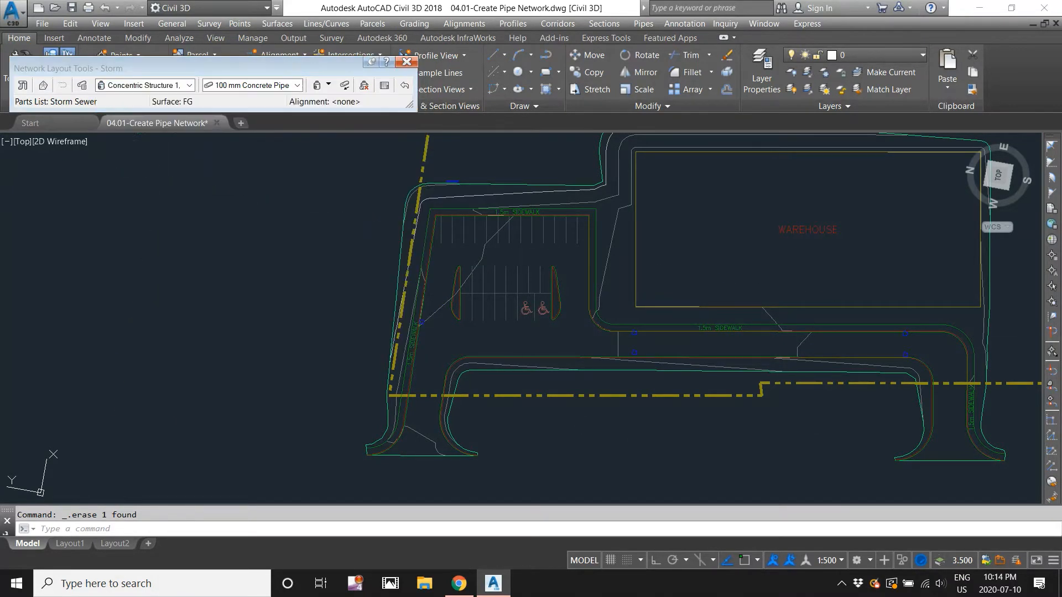
{"action": "left_click", "coordinate": [328, 85]}
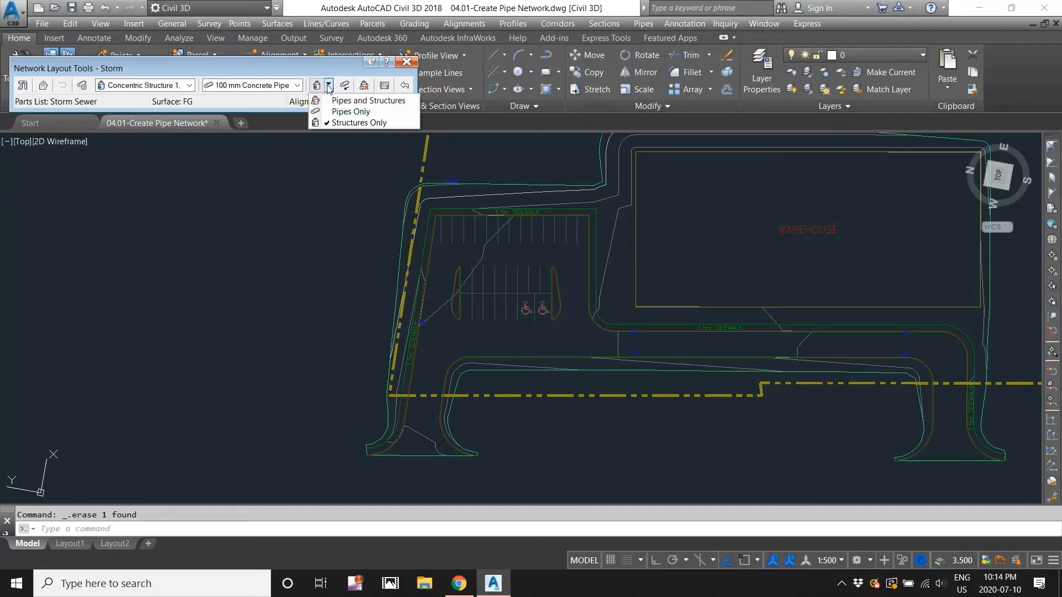
{"action": "left_click", "coordinate": [341, 126]}
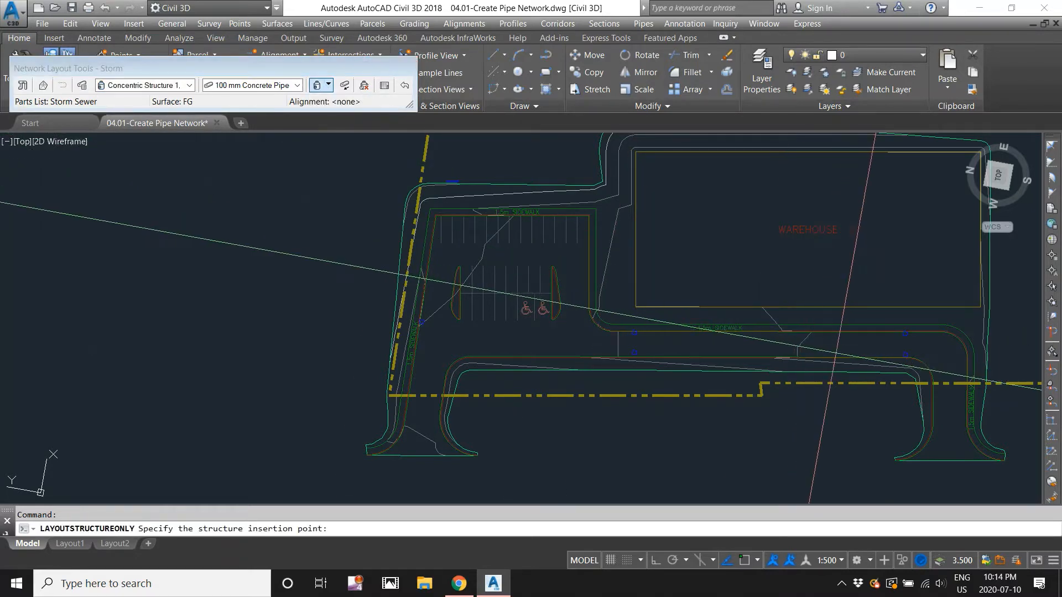
- Place two manholes mid-driveway near the warehouse's lower-right and lower-left corners, and one beside the parking lot's left island
{"action": "scroll", "coordinate": [844, 345], "scroll_direction": "up", "scroll_amount": 4}
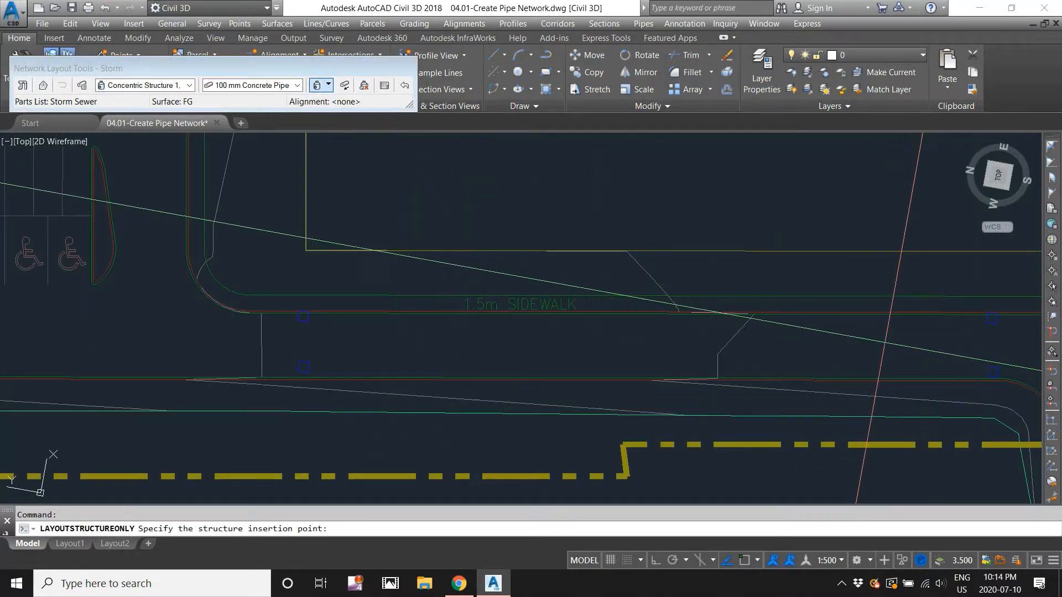
{"action": "left_click", "coordinate": [879, 344]}
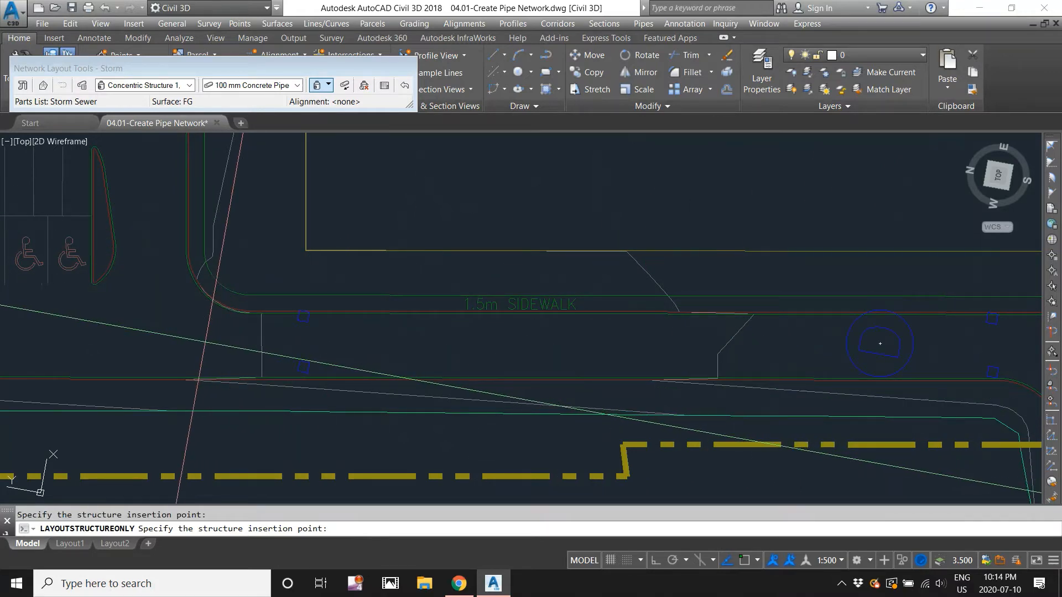
{"action": "left_click", "coordinate": [204, 342]}
{"action": "scroll", "coordinate": [185, 342], "scroll_direction": "down", "scroll_amount": 2}
{"action": "middle_click_drag", "start_coordinate": [186, 342], "coordinate": [526, 338]}
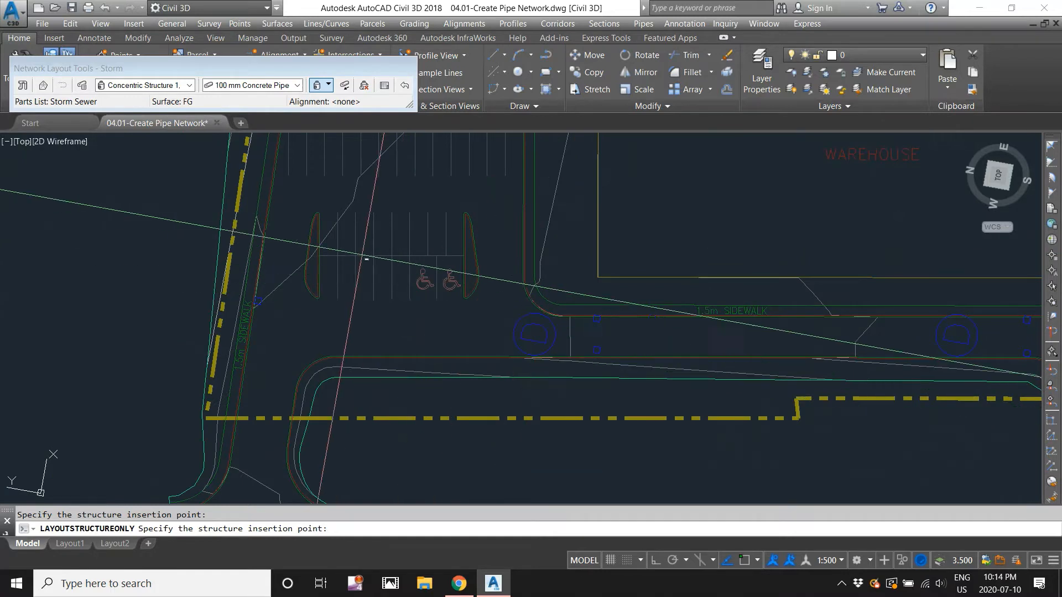
{"action": "middle_click_drag", "start_coordinate": [349, 239], "coordinate": [393, 344]}
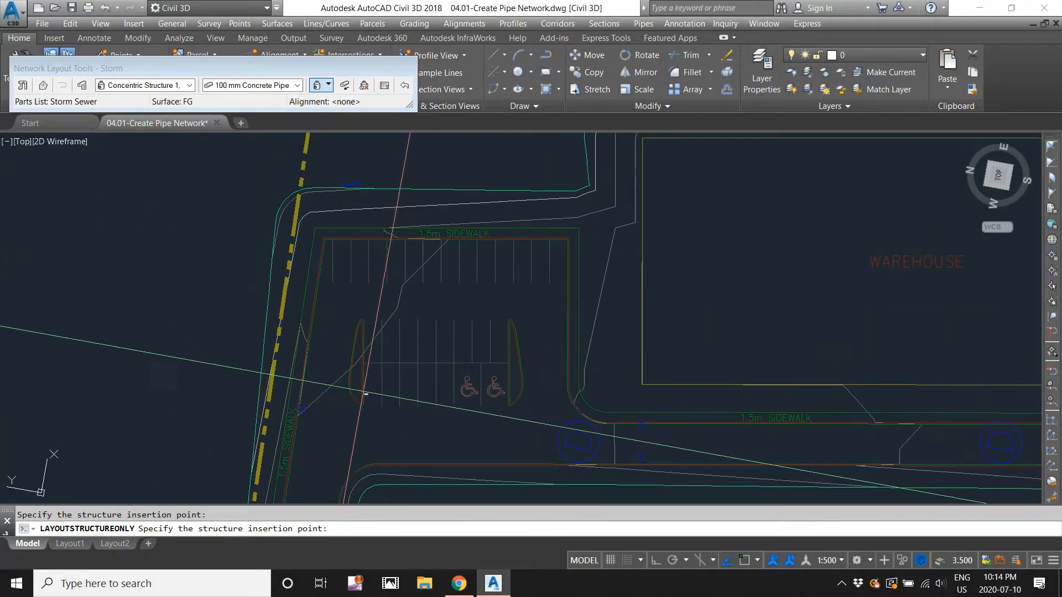
{"action": "left_click", "coordinate": [376, 399]}
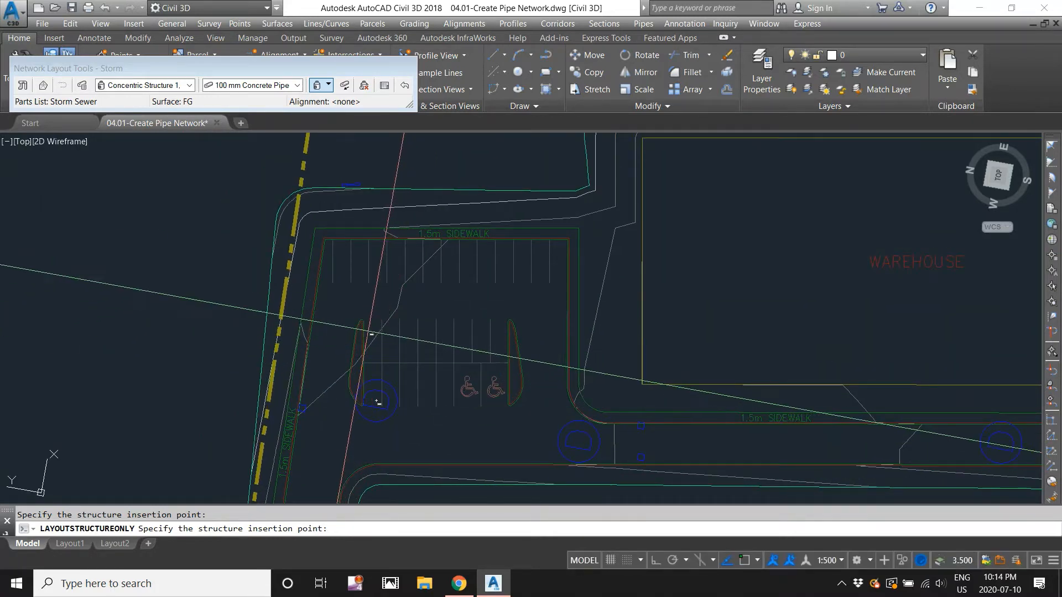
- Set the Storm Sewer Manhole style's plan size option to "Use fixed scale from part size" for the manhole beside the parking lot's left island
{"action": "left_click", "coordinate": [386, 390]}
{"action": "right_click", "coordinate": [390, 384]}
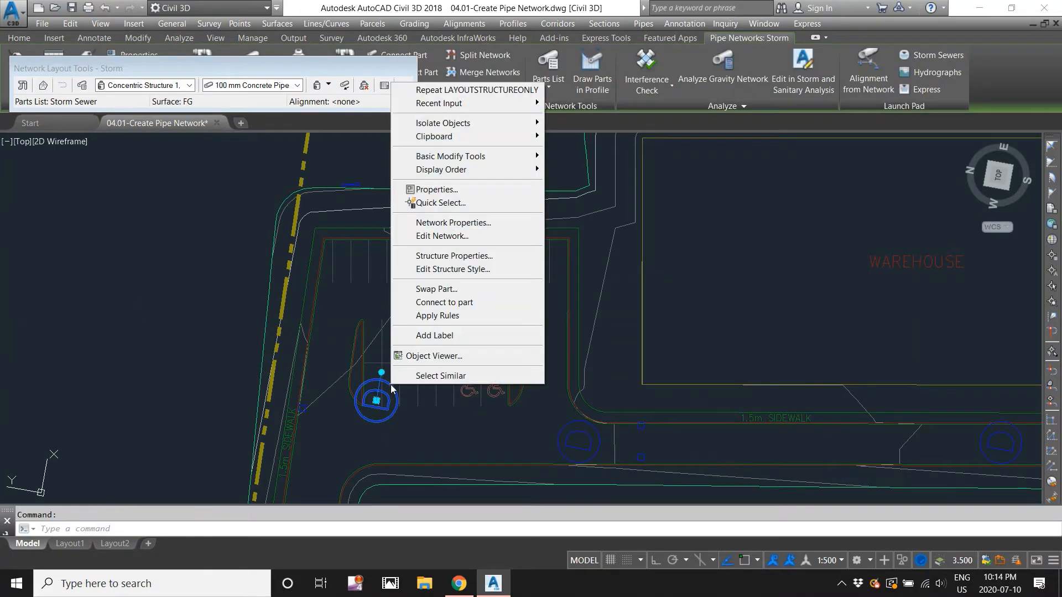
{"action": "left_click", "coordinate": [464, 270]}
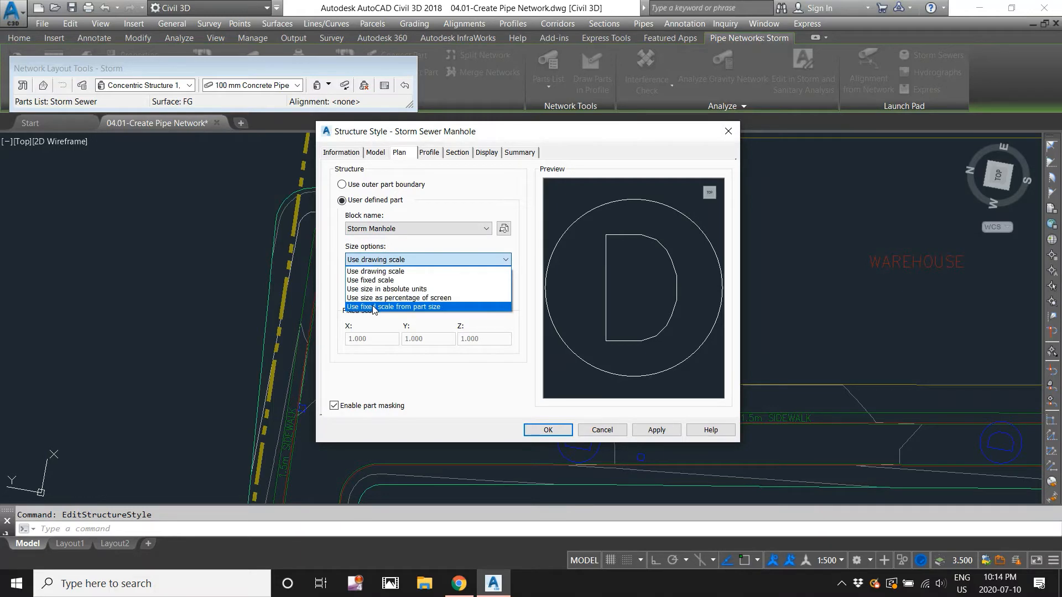
{"action": "left_click", "coordinate": [374, 307]}
{"action": "left_click", "coordinate": [550, 436]}
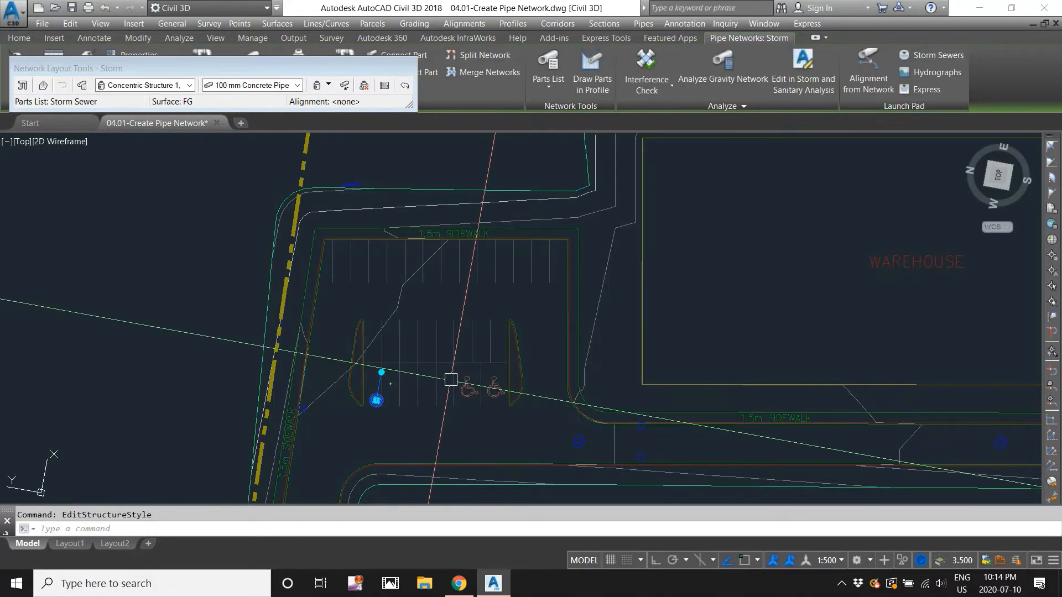
{"action": "key", "text": "Escape"}
- Choose 300 mm Concrete Pipe as the pipe part and start a Pipes Only layout
{"action": "scroll", "coordinate": [392, 404], "scroll_direction": "up", "scroll_amount": 2}
{"action": "middle_click_drag", "start_coordinate": [386, 407], "coordinate": [352, 296]}
{"action": "scroll", "coordinate": [349, 297], "scroll_direction": "down", "scroll_amount": 4}
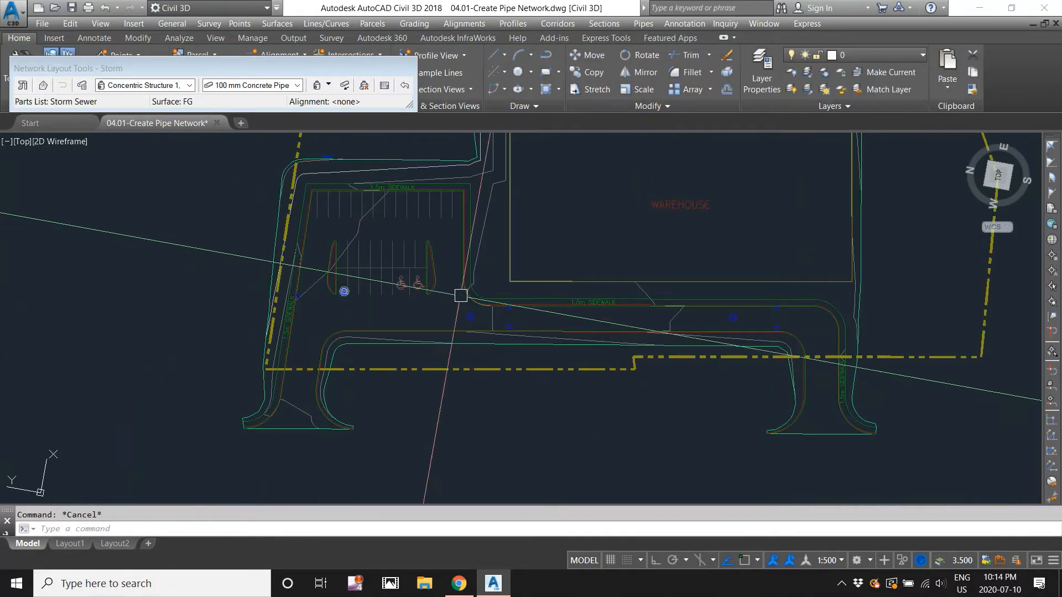
{"action": "scroll", "coordinate": [677, 307], "scroll_direction": "up", "scroll_amount": 2}
{"action": "left_click", "coordinate": [256, 86]}
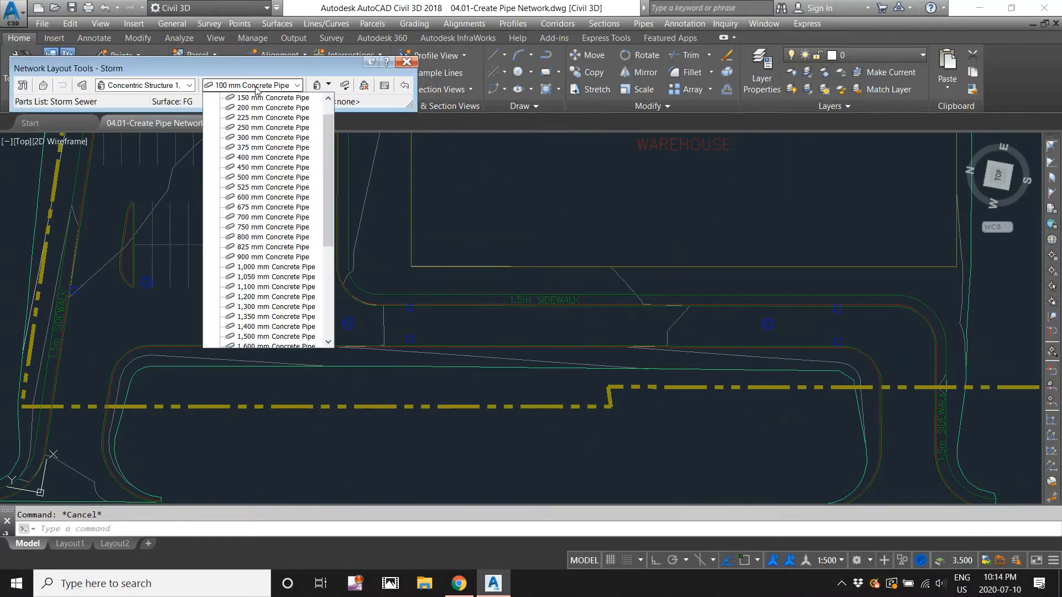
{"action": "left_click", "coordinate": [260, 137]}
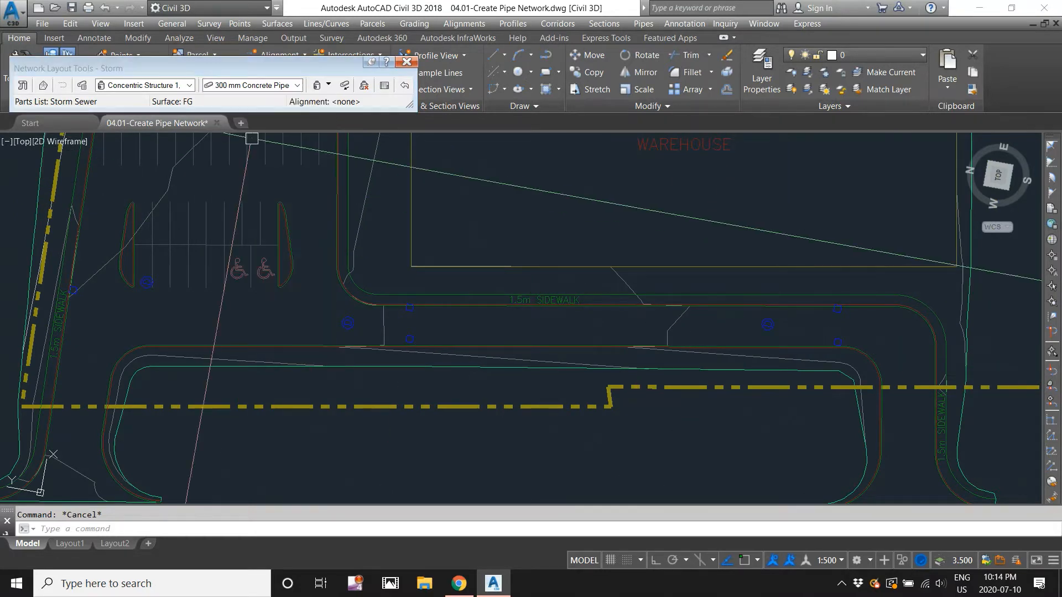
{"action": "left_click", "coordinate": [329, 86]}
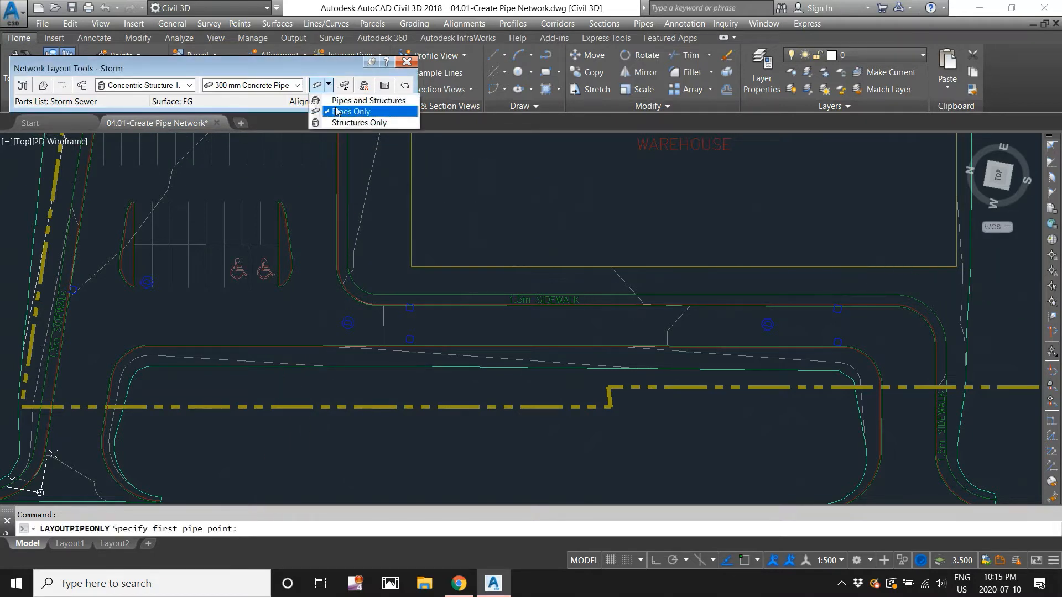
{"action": "left_click", "coordinate": [336, 112]}
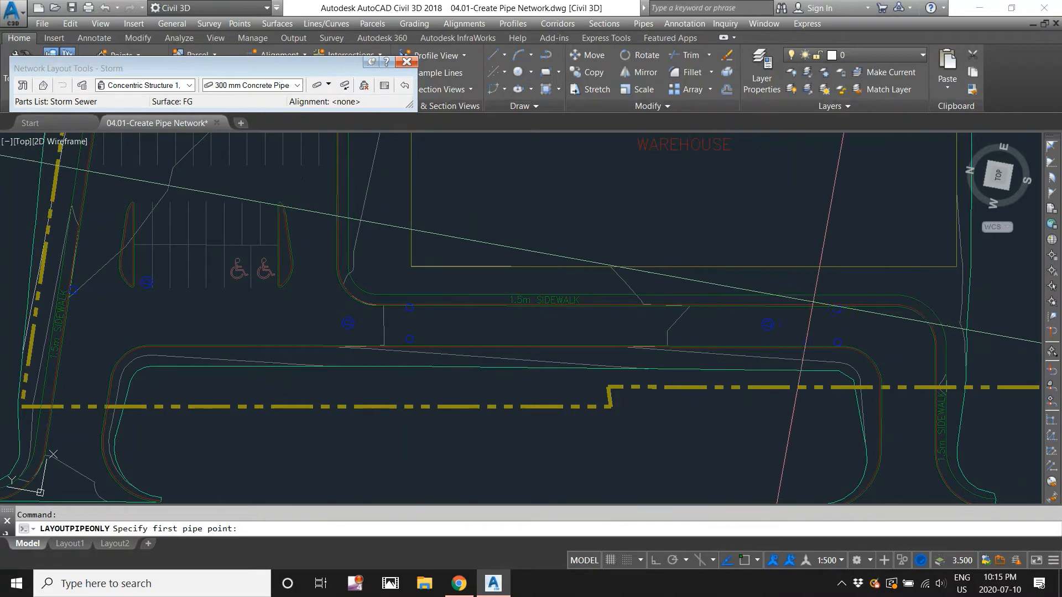
- Lay pipes from the upper catch basin at the driveway's right end through the nearby manhole to the manhole by the warehouse's lower-left corner
{"action": "scroll", "coordinate": [836, 295], "scroll_direction": "up", "scroll_amount": 3}
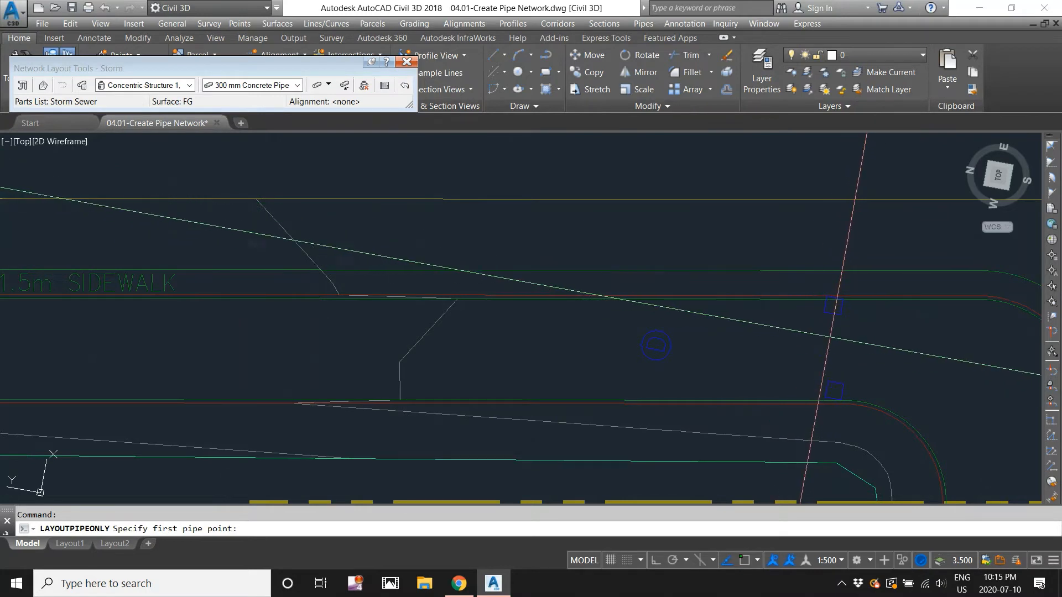
{"action": "scroll", "coordinate": [831, 310], "scroll_direction": "up", "scroll_amount": 4}
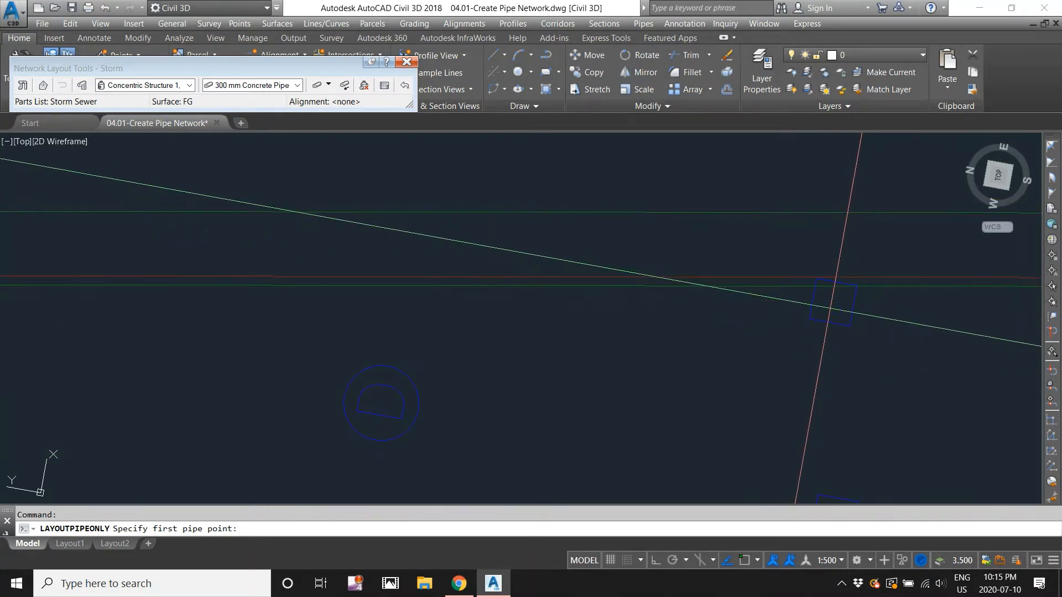
{"action": "scroll", "coordinate": [827, 315], "scroll_direction": "down", "scroll_amount": 4}
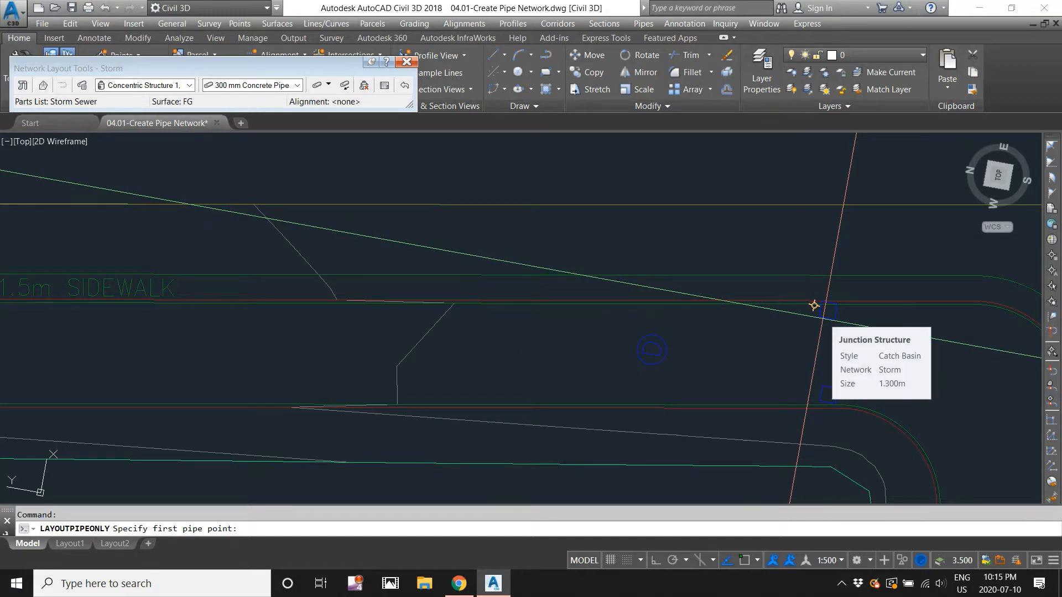
{"action": "left_click", "coordinate": [813, 306]}
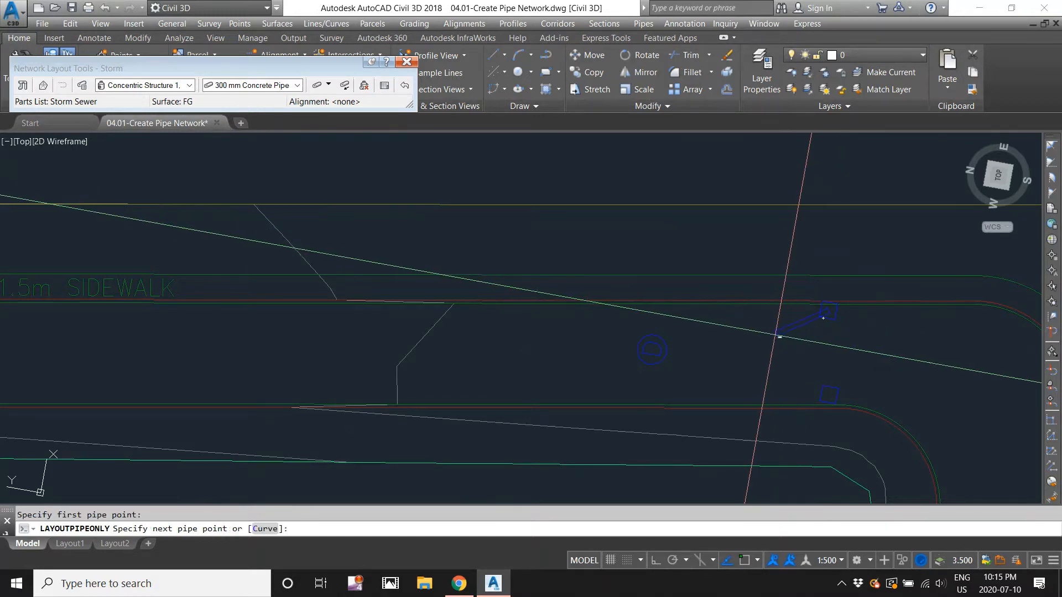
{"action": "left_click", "coordinate": [657, 331]}
{"action": "scroll", "coordinate": [674, 332], "scroll_direction": "down", "scroll_amount": 5}
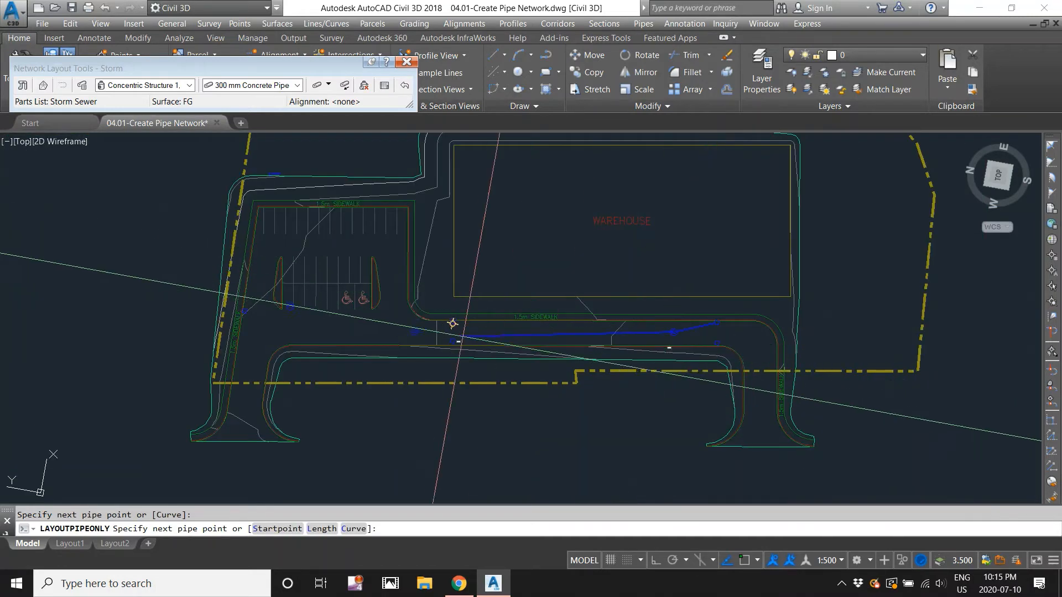
{"action": "scroll", "coordinate": [462, 336], "scroll_direction": "up", "scroll_amount": 4}
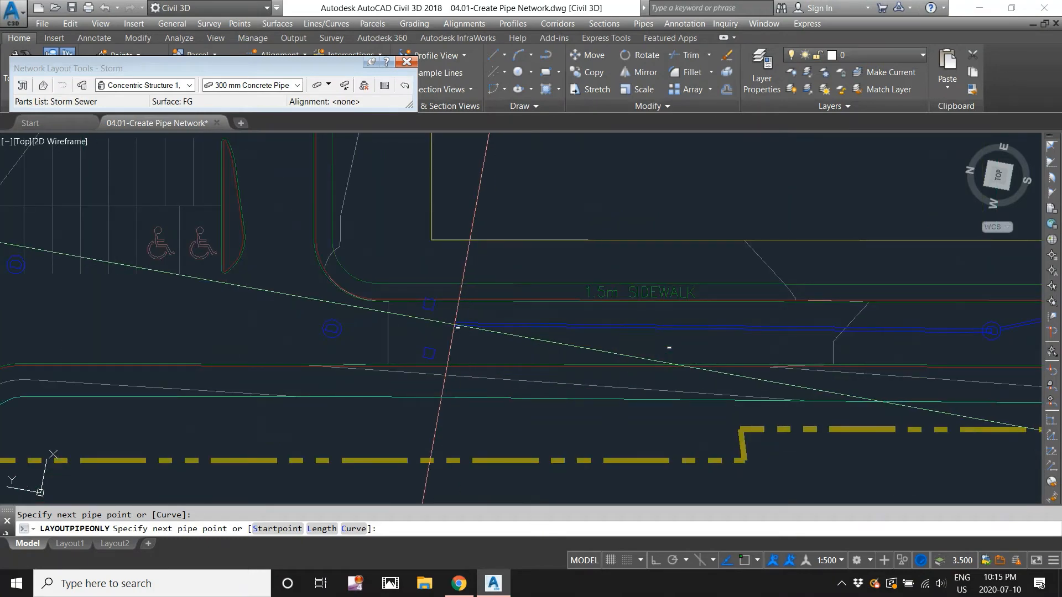
{"action": "scroll", "coordinate": [385, 331], "scroll_direction": "up", "scroll_amount": 2}
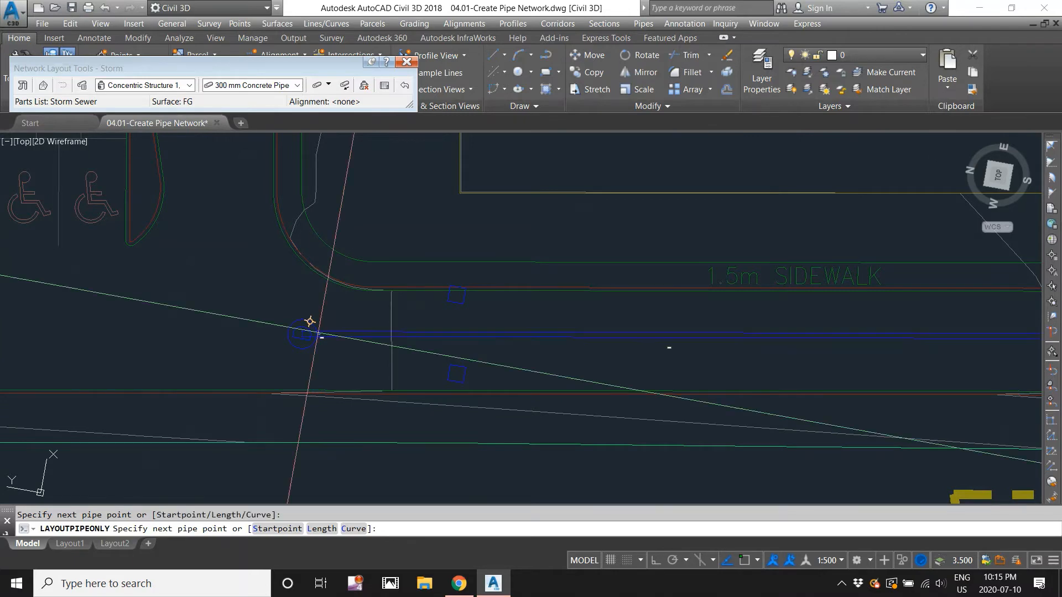
{"action": "left_click", "coordinate": [318, 333]}
- Continue the pipe run to the manhole beside the parking lot's left island and on up to the headwall
{"action": "scroll", "coordinate": [322, 331], "scroll_direction": "down", "scroll_amount": 6}
{"action": "scroll", "coordinate": [118, 304], "scroll_direction": "up", "scroll_amount": 6}
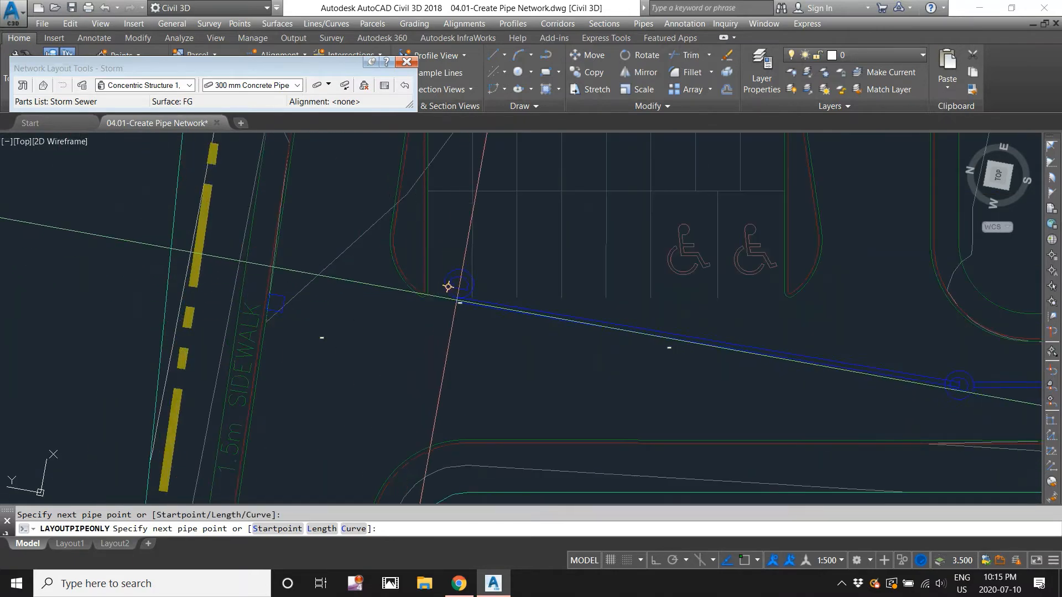
{"action": "scroll", "coordinate": [448, 286], "scroll_direction": "down", "scroll_amount": 5}
{"action": "scroll", "coordinate": [430, 201], "scroll_direction": "up", "scroll_amount": 5}
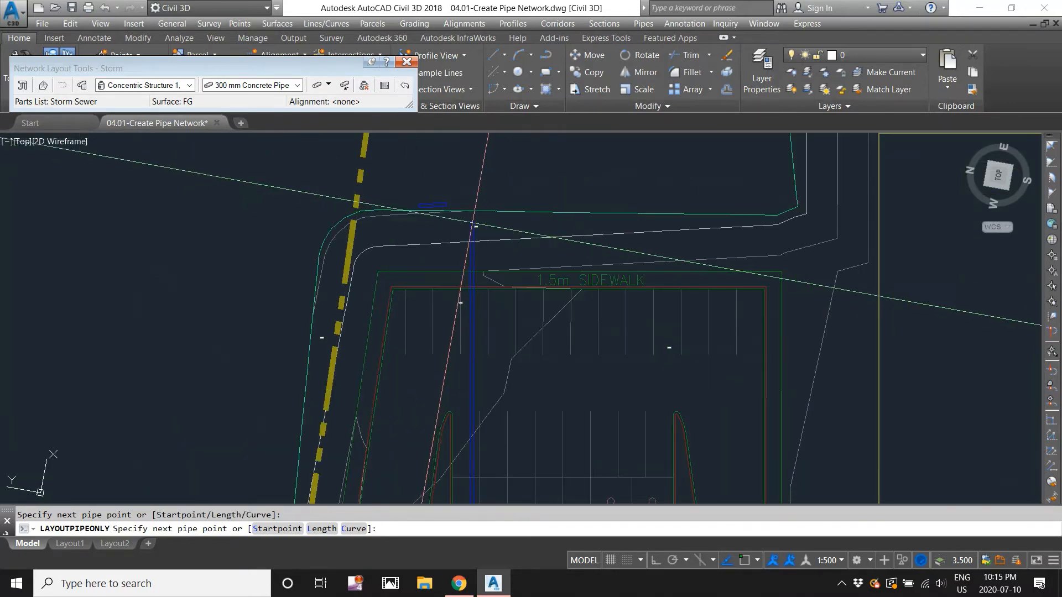
{"action": "scroll", "coordinate": [437, 209], "scroll_direction": "down", "scroll_amount": 2}
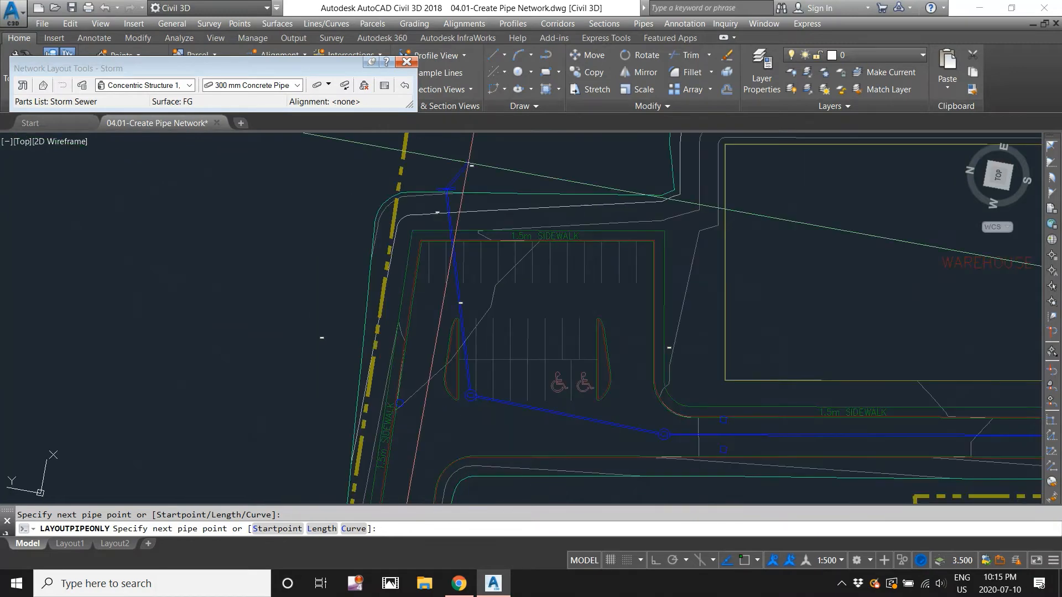
{"action": "scroll", "coordinate": [387, 387], "scroll_direction": "up", "scroll_amount": 2}
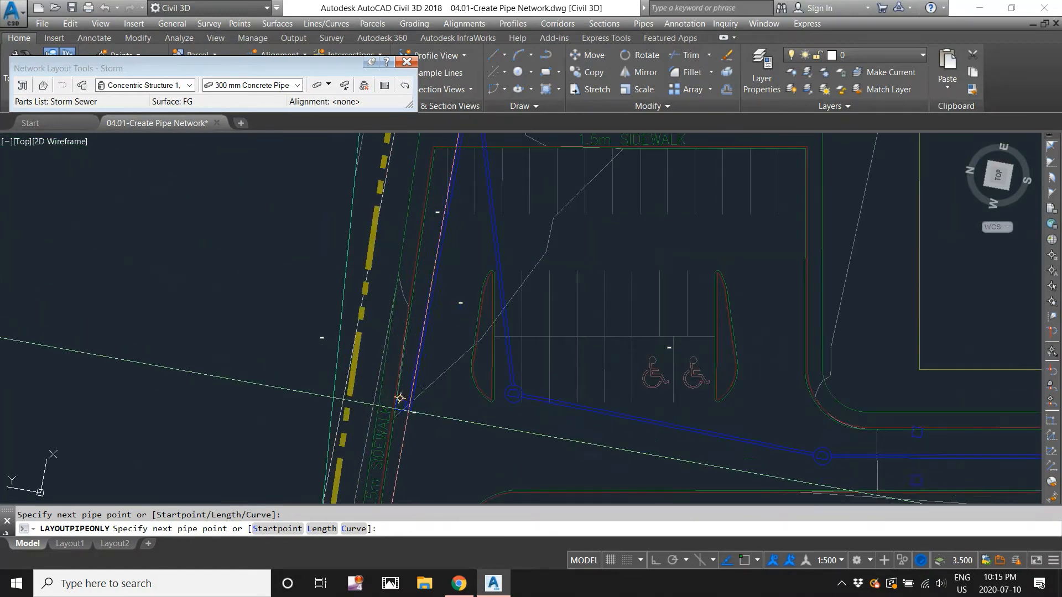
- End the current pipe run and lay a separate pipe from the catch basin at the left sidewalk to the manhole beside the left island
{"action": "left_click", "coordinate": [399, 390]}
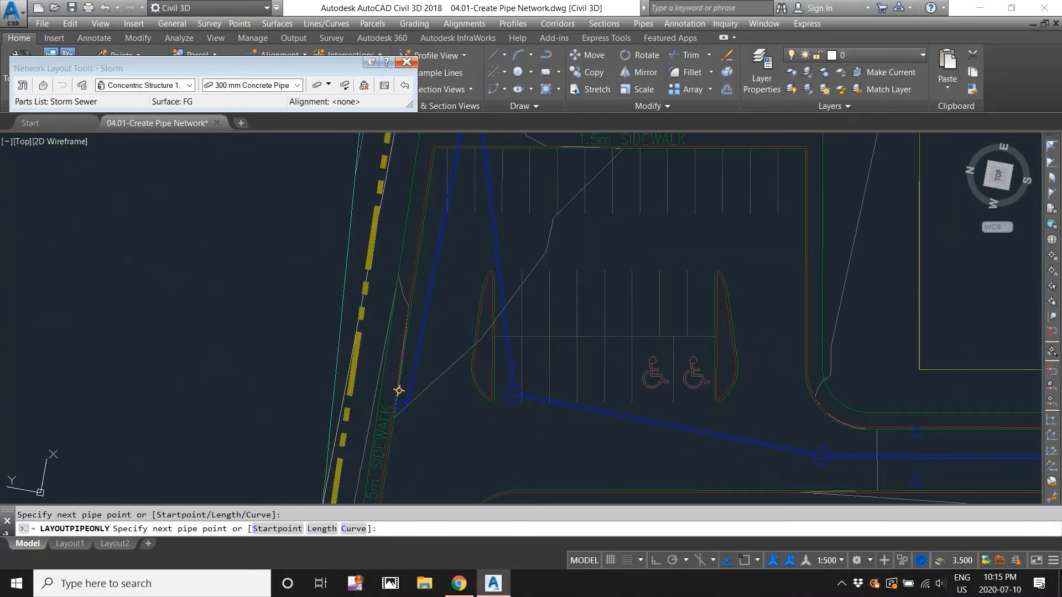
{"action": "left_click", "coordinate": [313, 87]}
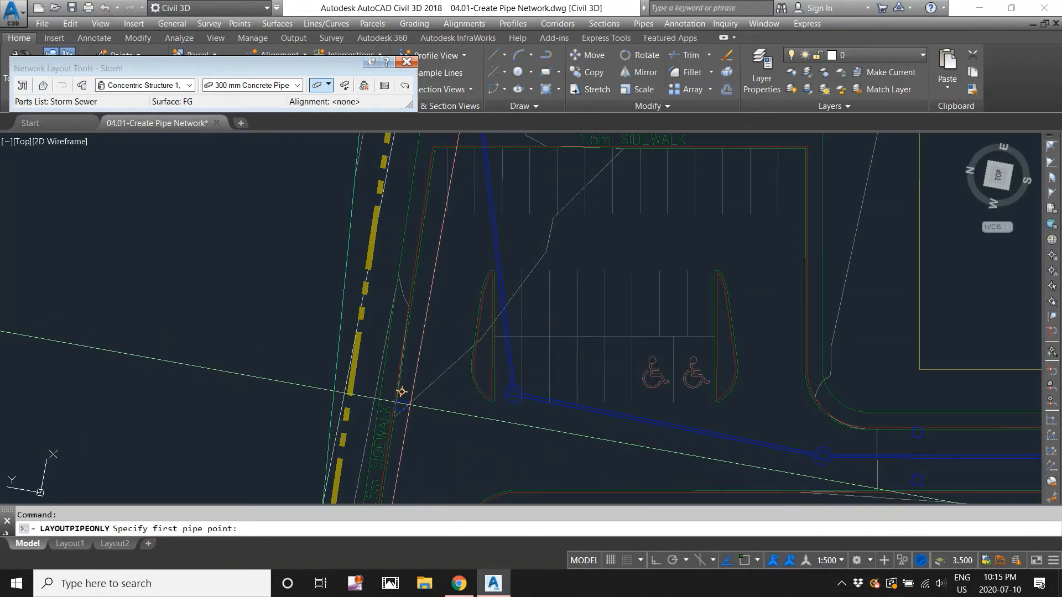
{"action": "scroll", "coordinate": [412, 408], "scroll_direction": "up", "scroll_amount": 4}
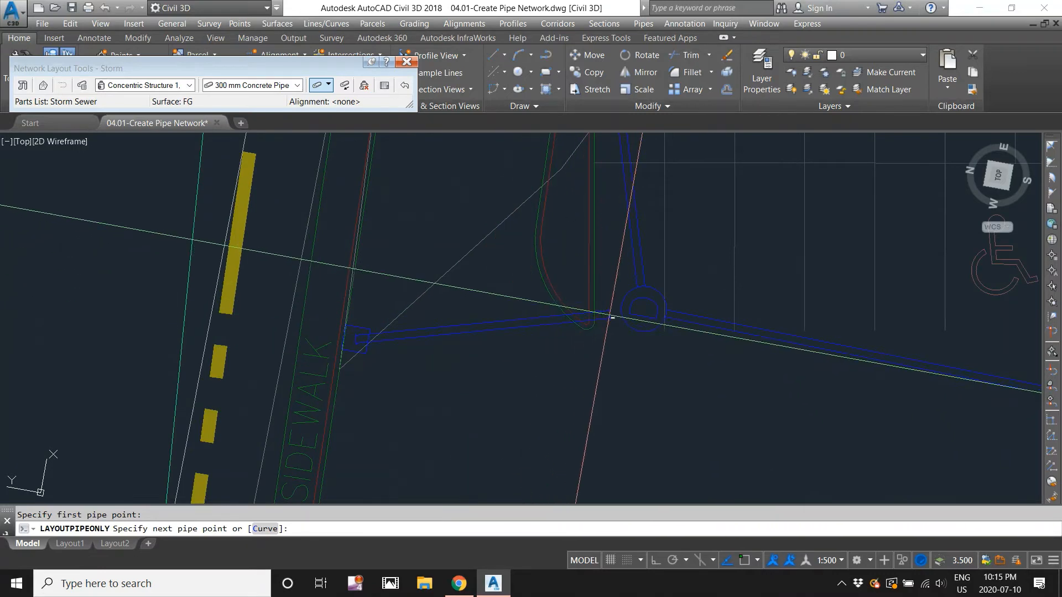
{"action": "left_click", "coordinate": [606, 301]}
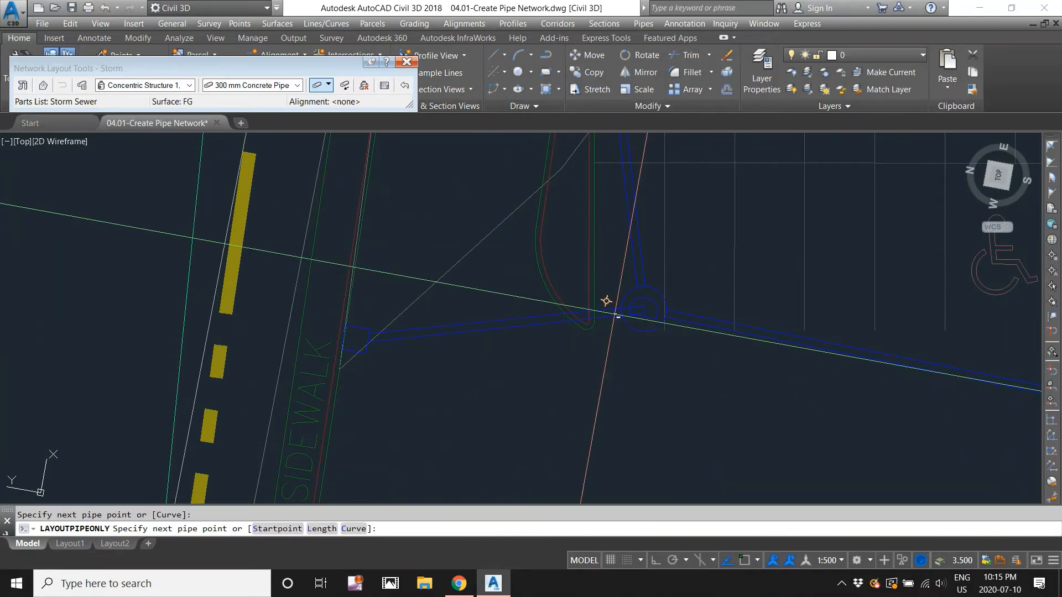
{"action": "scroll", "coordinate": [606, 301], "scroll_direction": "down", "scroll_amount": 3}
{"action": "key", "text": "Escape"}
{"action": "scroll", "coordinate": [614, 313], "scroll_direction": "down", "scroll_amount": 2}
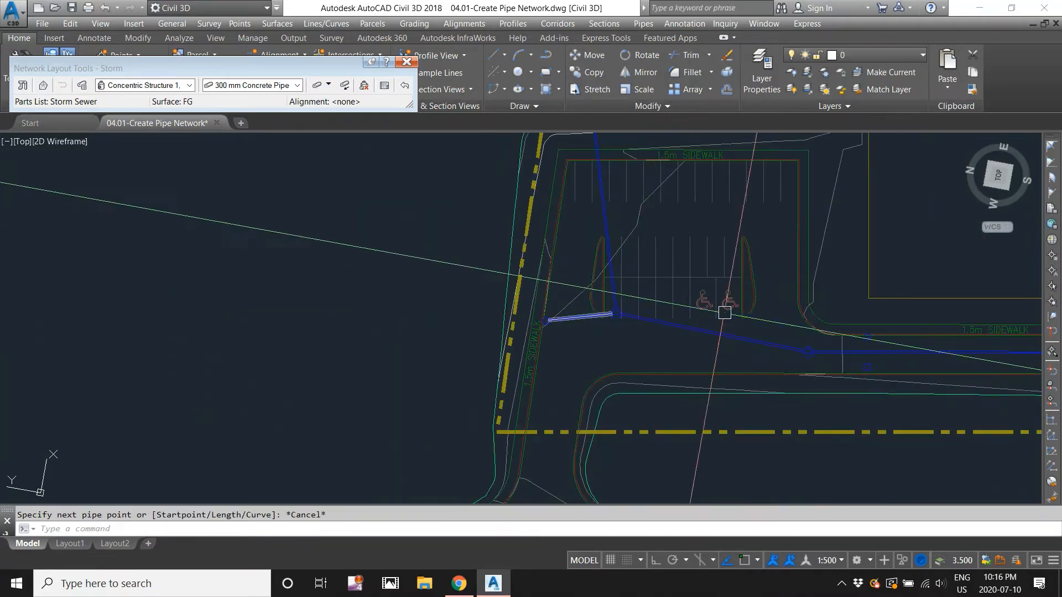
- Move the upper catch basin near the warehouse's lower-left corner left toward the curb bend, and rotate it square against the upper curb line
{"action": "middle_click_drag", "start_coordinate": [759, 312], "coordinate": [505, 313]}
{"action": "scroll", "coordinate": [533, 327], "scroll_direction": "up", "scroll_amount": 4}
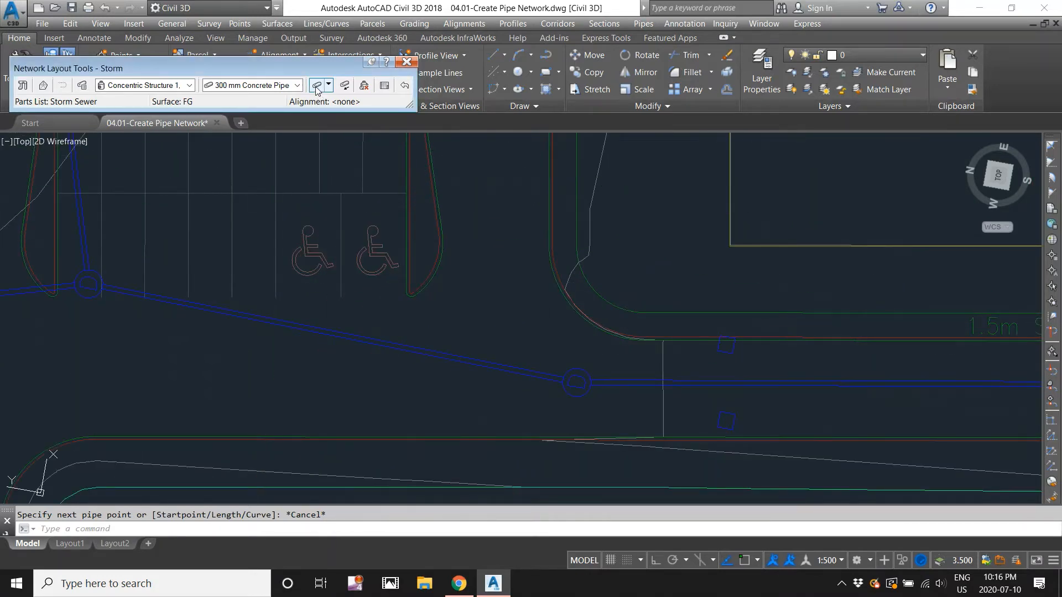
{"action": "key", "text": "Escape"}
{"action": "scroll", "coordinate": [736, 339], "scroll_direction": "up", "scroll_amount": 4}
{"action": "left_click", "coordinate": [739, 337]}
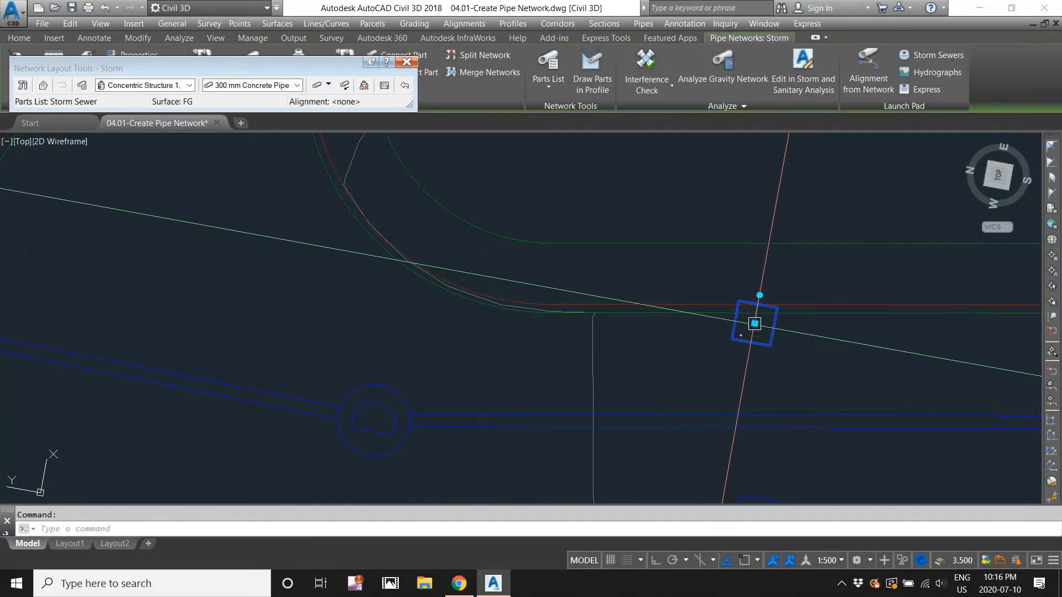
{"action": "left_click", "coordinate": [754, 323]}
{"action": "left_click", "coordinate": [627, 336]}
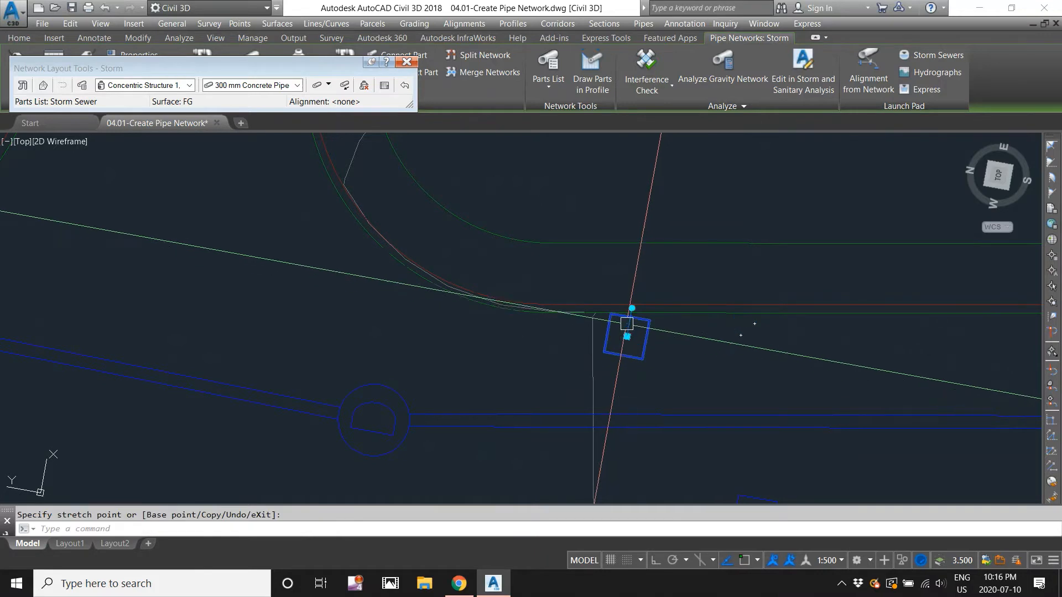
{"action": "left_click", "coordinate": [632, 308]}
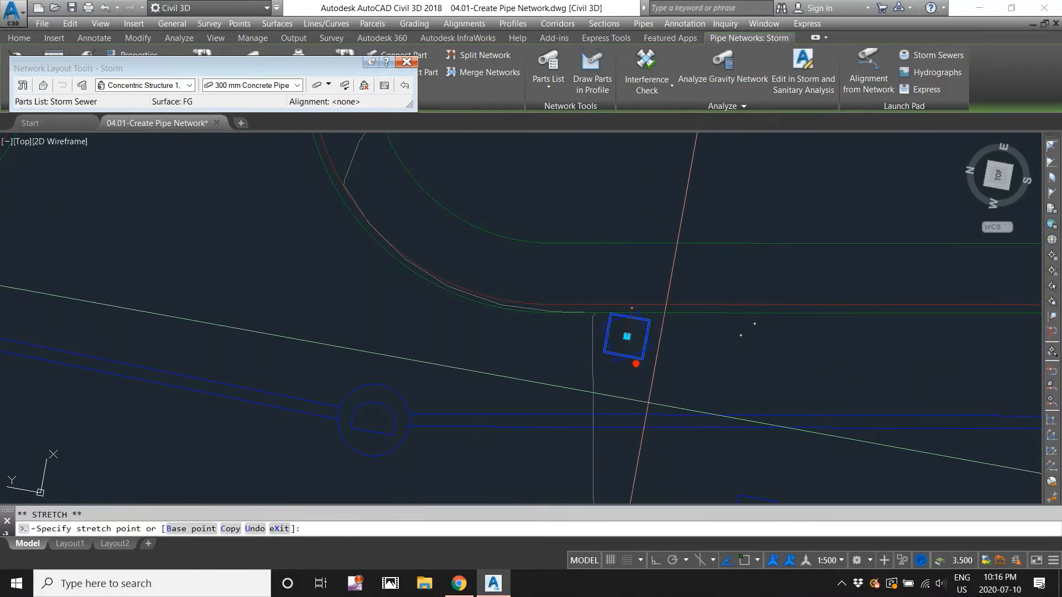
{"action": "scroll", "coordinate": [626, 365], "scroll_direction": "up", "scroll_amount": 5}
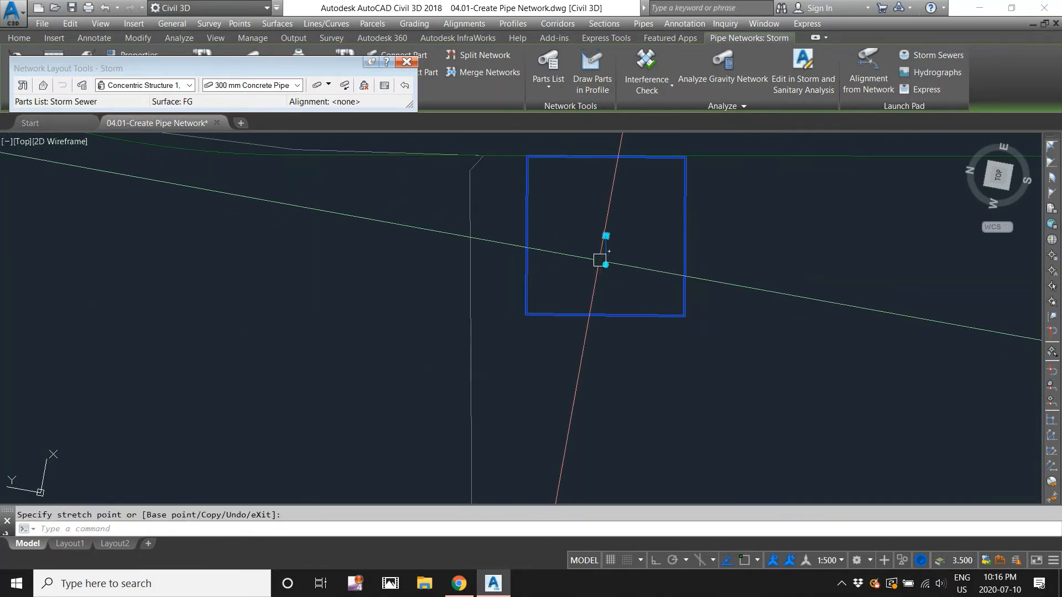
{"action": "scroll", "coordinate": [605, 266], "scroll_direction": "down", "scroll_amount": 5}
{"action": "key", "text": "Escape"}
- Move the lower catch basin left to sit opposite the upper one against the lower curb line, and rotate it square to the curb
{"action": "left_click", "coordinate": [726, 436]}
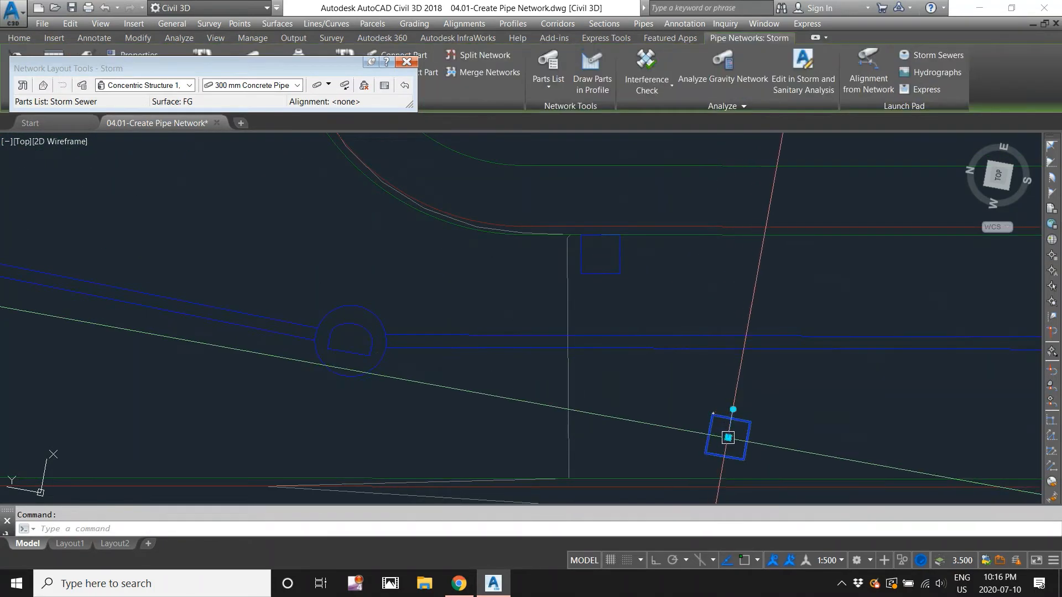
{"action": "left_click", "coordinate": [728, 438]}
{"action": "left_click", "coordinate": [614, 452]}
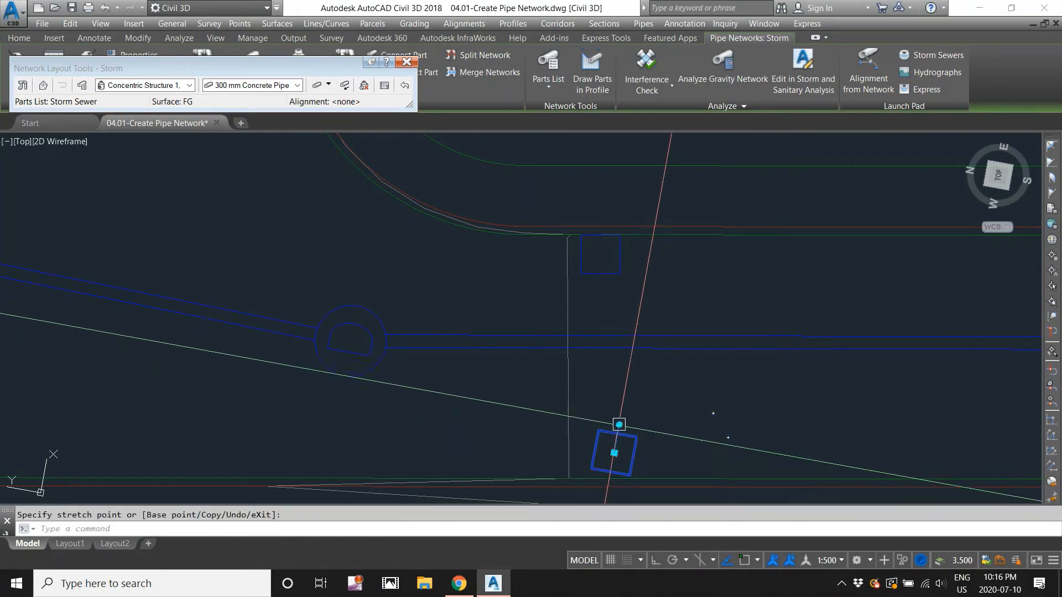
{"action": "scroll", "coordinate": [622, 446], "scroll_direction": "up", "scroll_amount": 3}
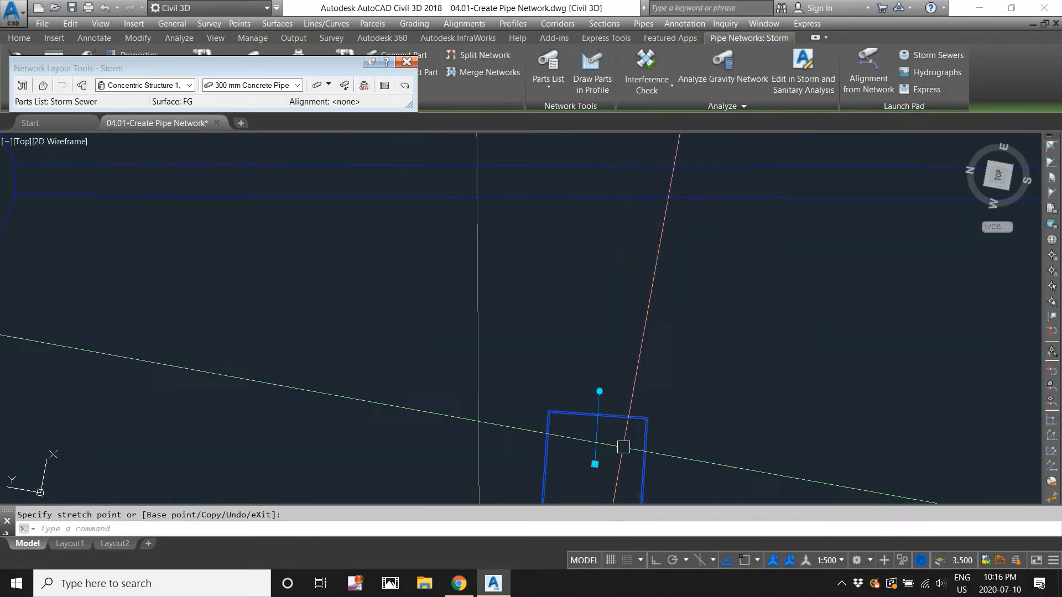
{"action": "middle_click_drag", "start_coordinate": [614, 434], "coordinate": [602, 319]}
{"action": "left_click", "coordinate": [594, 337]}
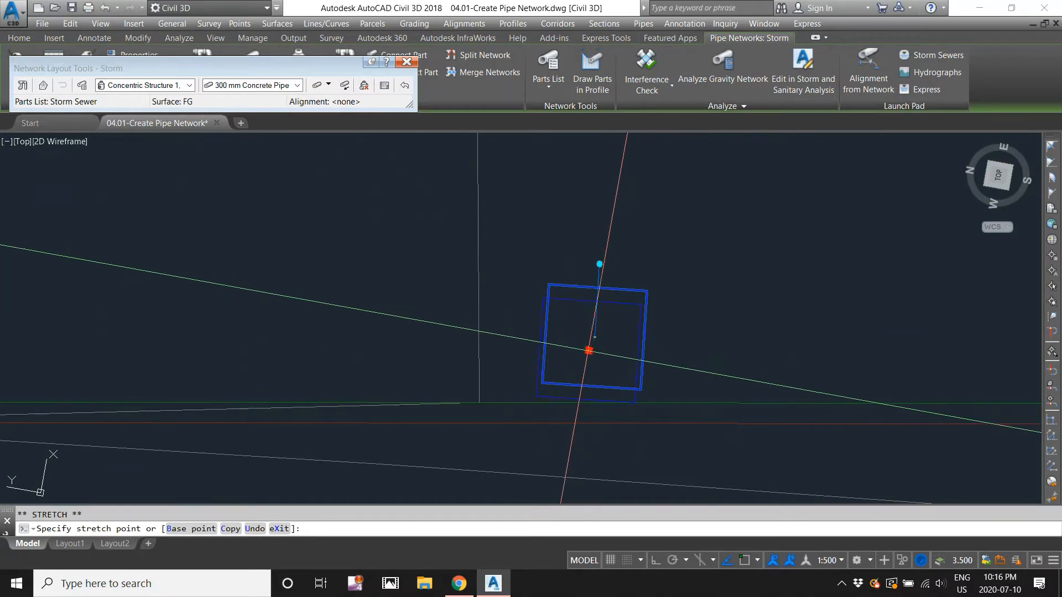
{"action": "left_click", "coordinate": [588, 351]}
{"action": "left_click", "coordinate": [588, 321]}
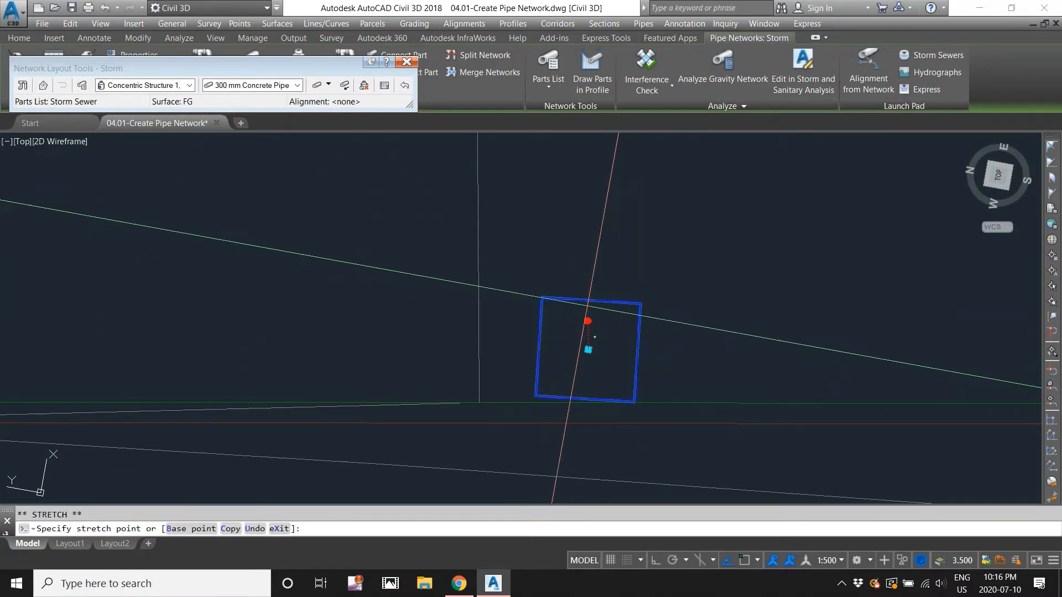
{"action": "scroll", "coordinate": [587, 301], "scroll_direction": "down", "scroll_amount": 4}
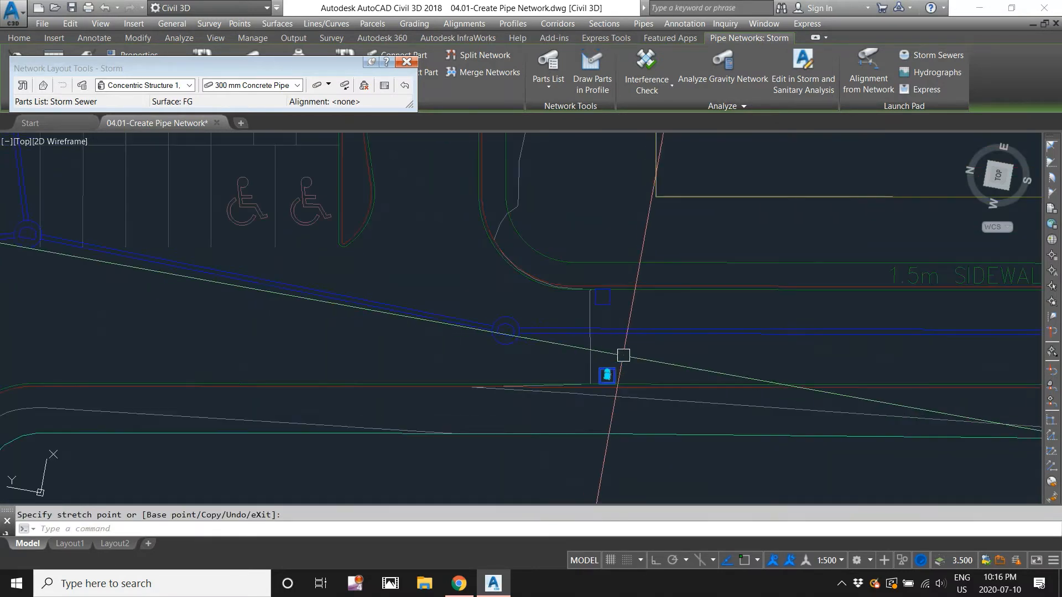
- Shift the lower catch basin near the curb bend slightly left to line up with the catch basin opposite
{"action": "key", "text": "Escape"}
{"action": "scroll", "coordinate": [518, 382], "scroll_direction": "up", "scroll_amount": 2}
{"action": "left_click", "coordinate": [460, 348]}
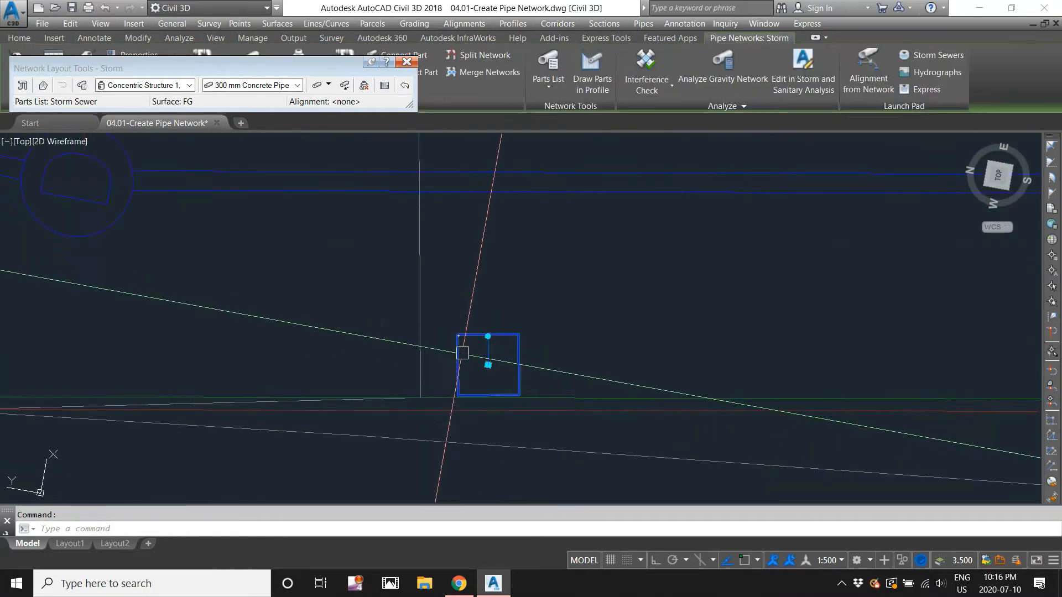
{"action": "scroll", "coordinate": [493, 362], "scroll_direction": "up", "scroll_amount": 2}
{"action": "left_click", "coordinate": [494, 365]}
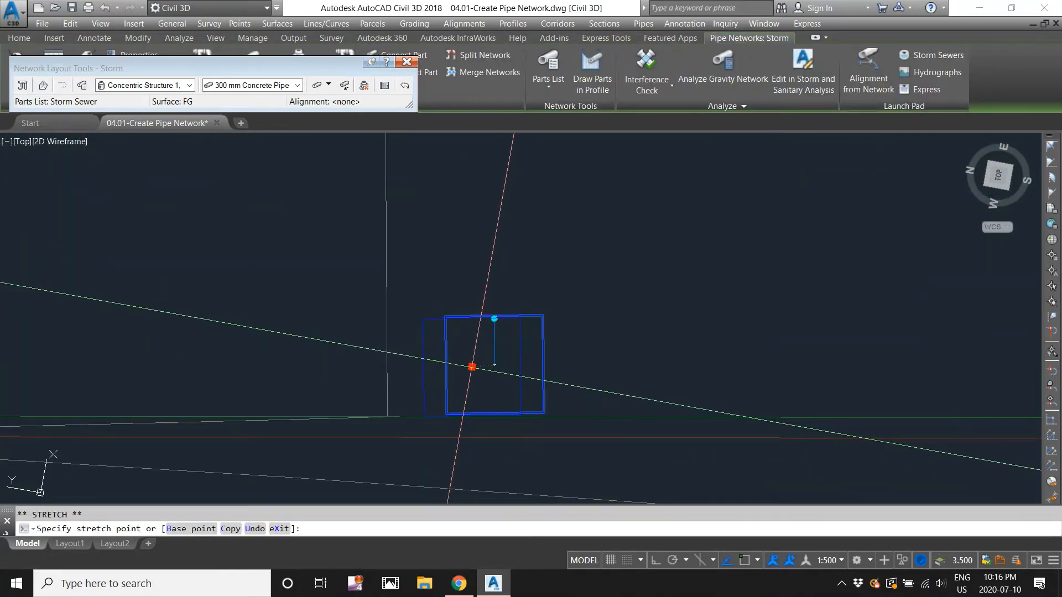
{"action": "key", "text": "Escape"}
{"action": "scroll", "coordinate": [567, 339], "scroll_direction": "down", "scroll_amount": 3}
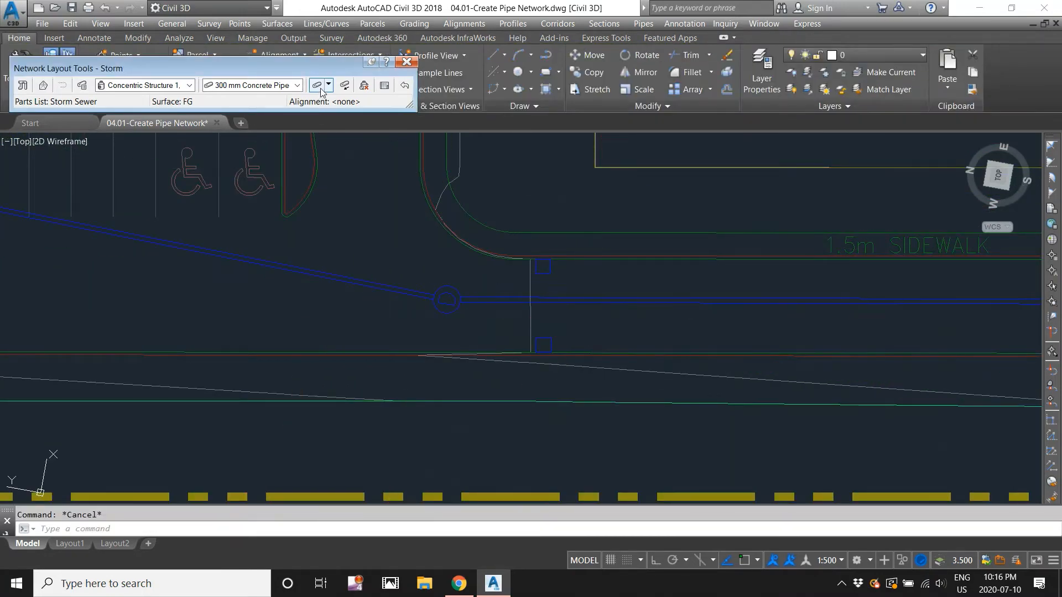
- Lay separate 300 mm concrete pipes from the upper and lower catch basins near the curb bend to the adjacent manhole
{"action": "scroll", "coordinate": [541, 260], "scroll_direction": "up", "scroll_amount": 1}
{"action": "left_click", "coordinate": [543, 267]}
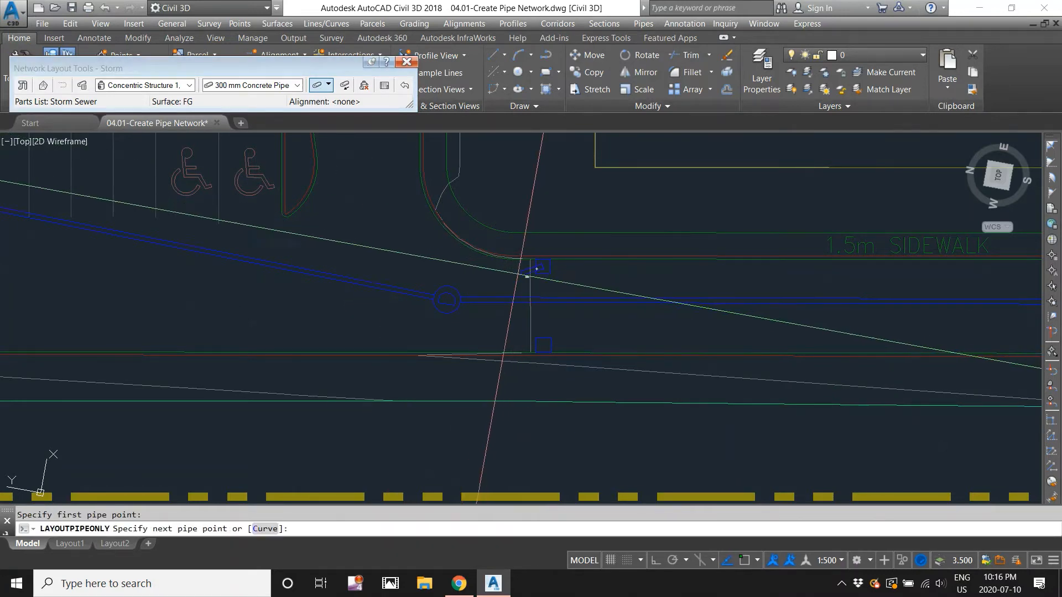
{"action": "scroll", "coordinate": [526, 267], "scroll_direction": "up", "scroll_amount": 1}
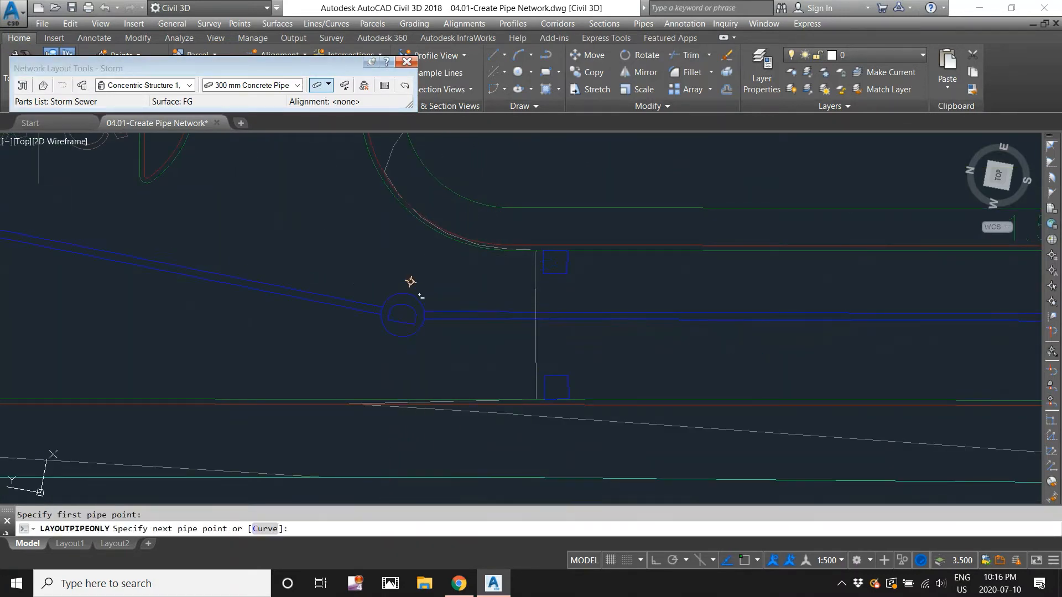
{"action": "left_click", "coordinate": [411, 282]}
{"action": "key", "text": "Escape"}
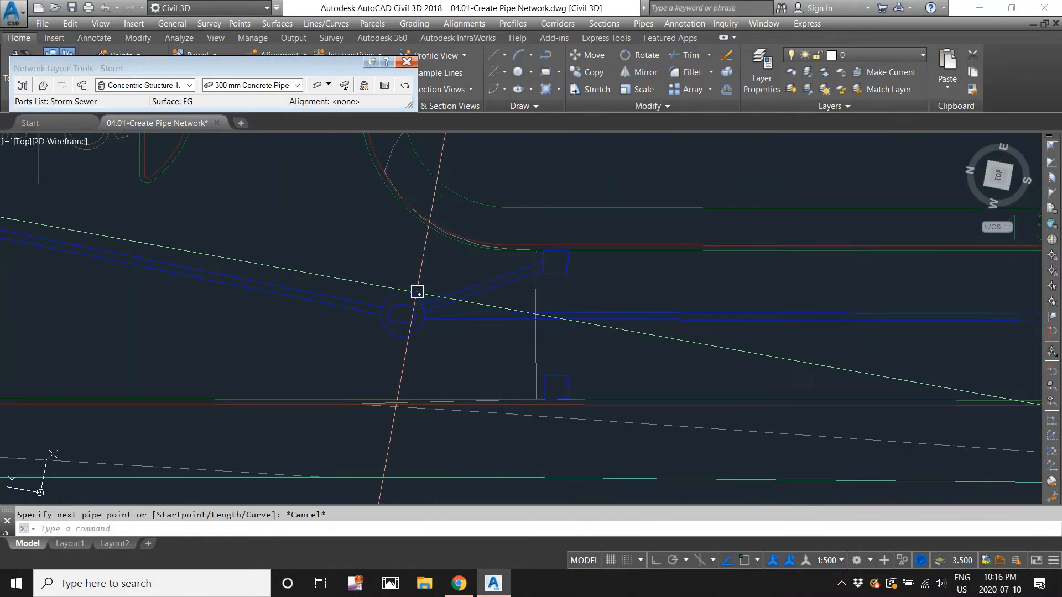
{"action": "left_click", "coordinate": [323, 90]}
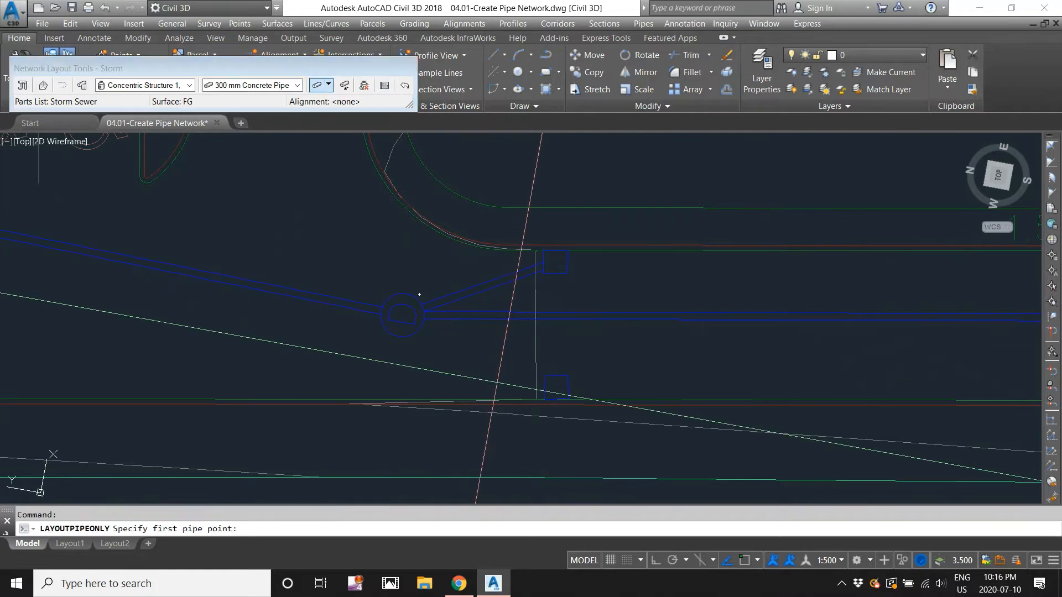
{"action": "left_click", "coordinate": [539, 380]}
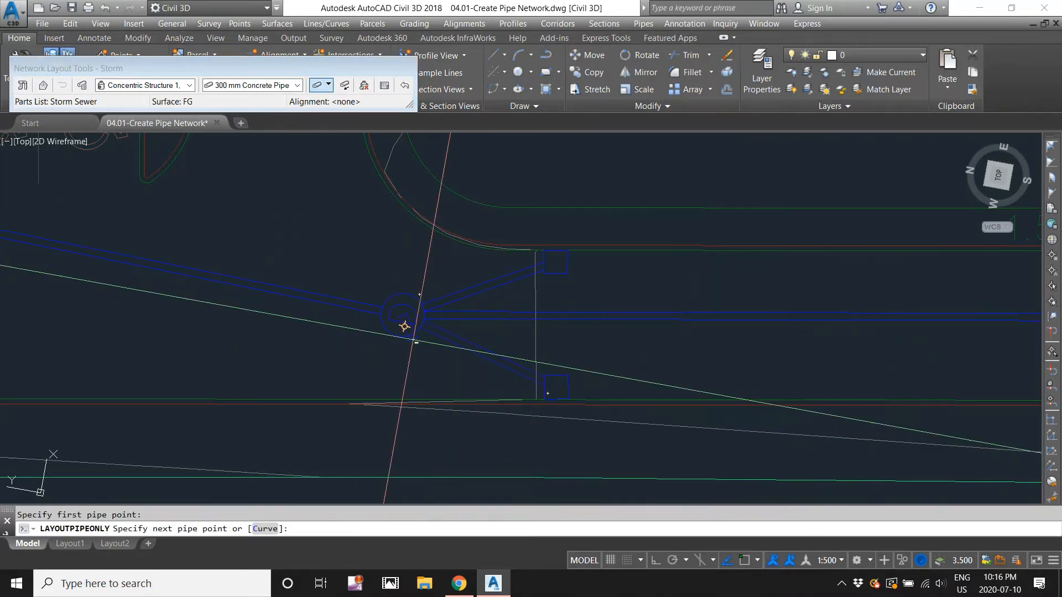
{"action": "key", "text": "Escape"}
- Lay a 300 mm concrete pipe from the lower catch basin near the warehouse's lower-right corner to the adjacent manhole
{"action": "scroll", "coordinate": [388, 344], "scroll_direction": "down", "scroll_amount": 6}
{"action": "scroll", "coordinate": [843, 351], "scroll_direction": "up", "scroll_amount": 2}
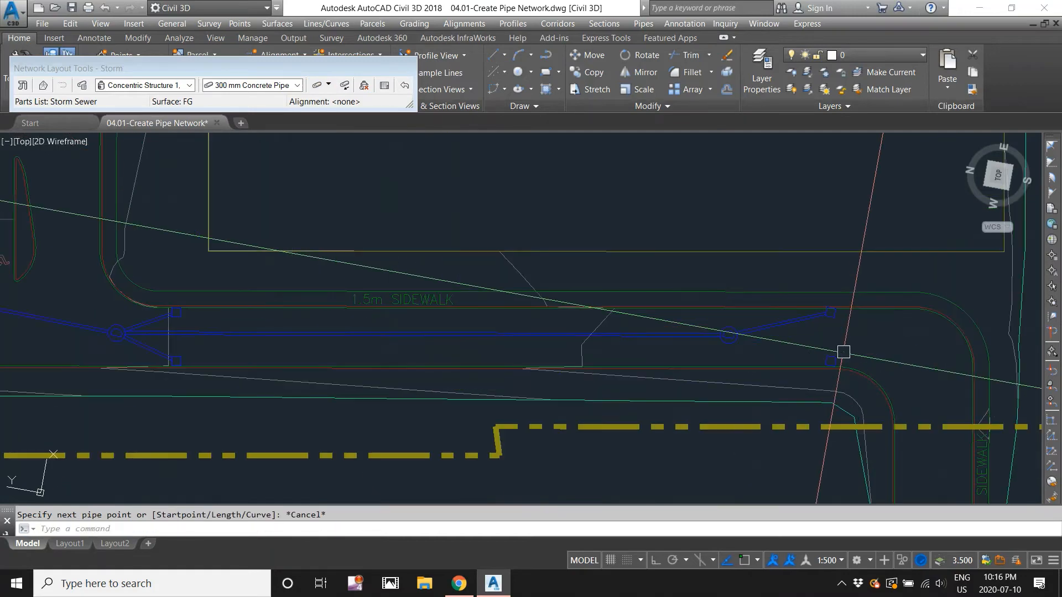
{"action": "left_click", "coordinate": [331, 90]}
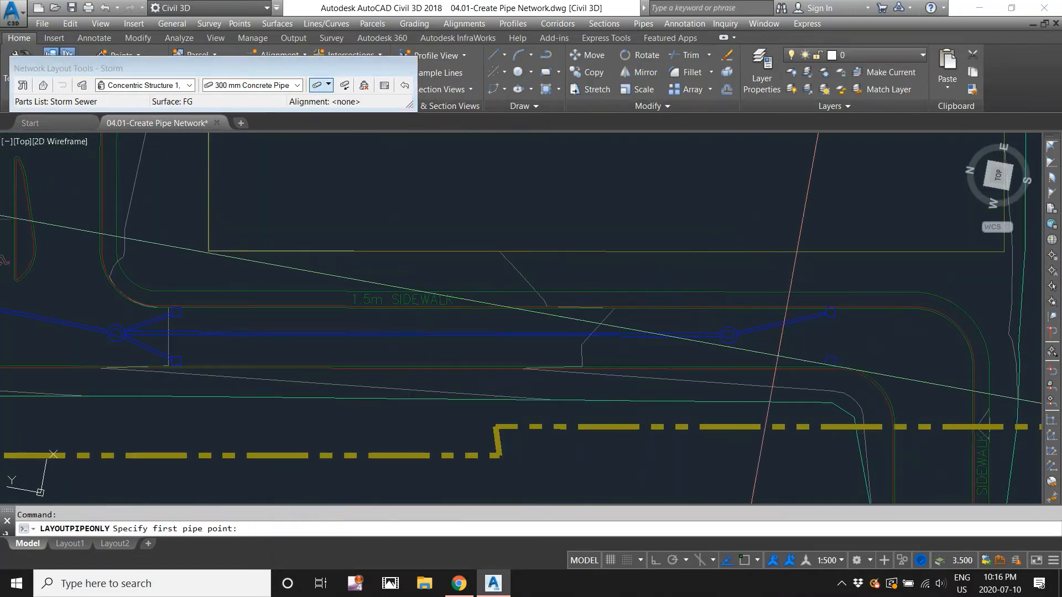
{"action": "scroll", "coordinate": [814, 352], "scroll_direction": "up", "scroll_amount": 2}
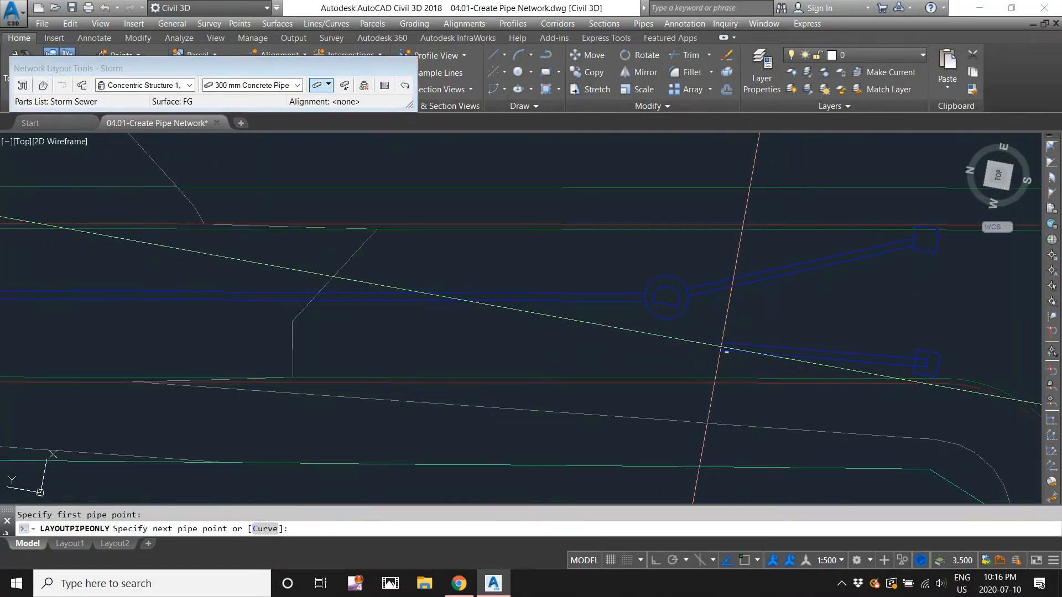
{"action": "left_click", "coordinate": [671, 308]}
{"action": "key", "text": "Escape"}
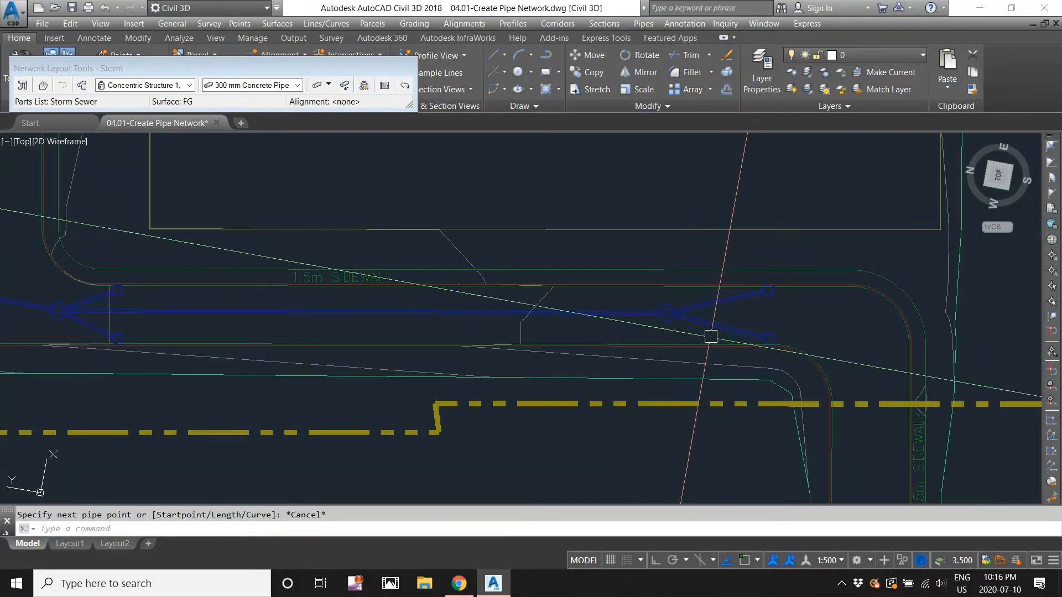
- Rotate the lower catch basin at the lane's right end square to the curb and move it against the lower curb line
{"action": "scroll", "coordinate": [773, 327], "scroll_direction": "up", "scroll_amount": 3}
{"action": "left_click", "coordinate": [774, 326]}
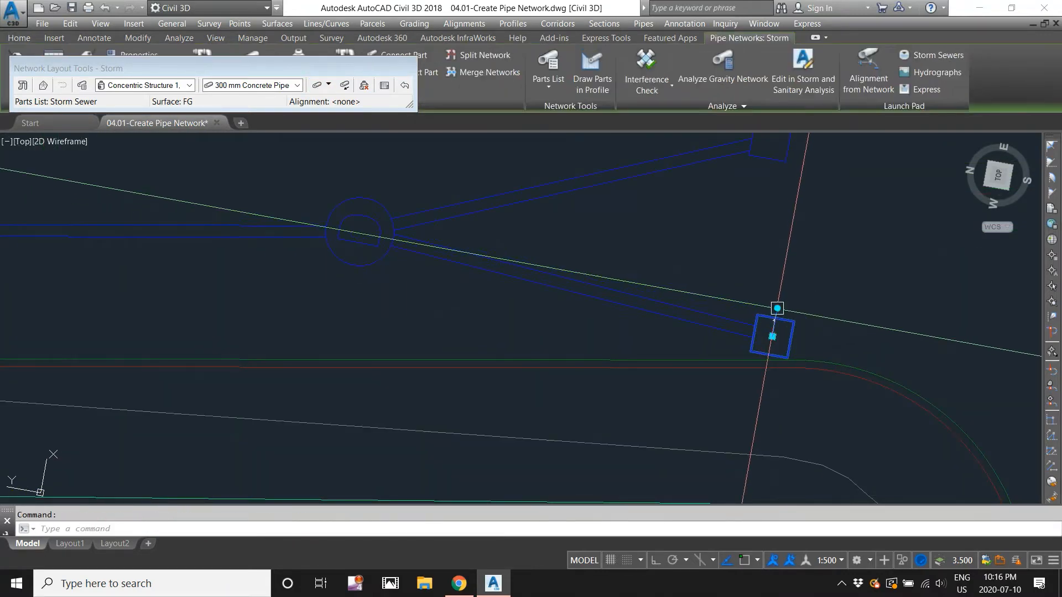
{"action": "left_click", "coordinate": [777, 308]}
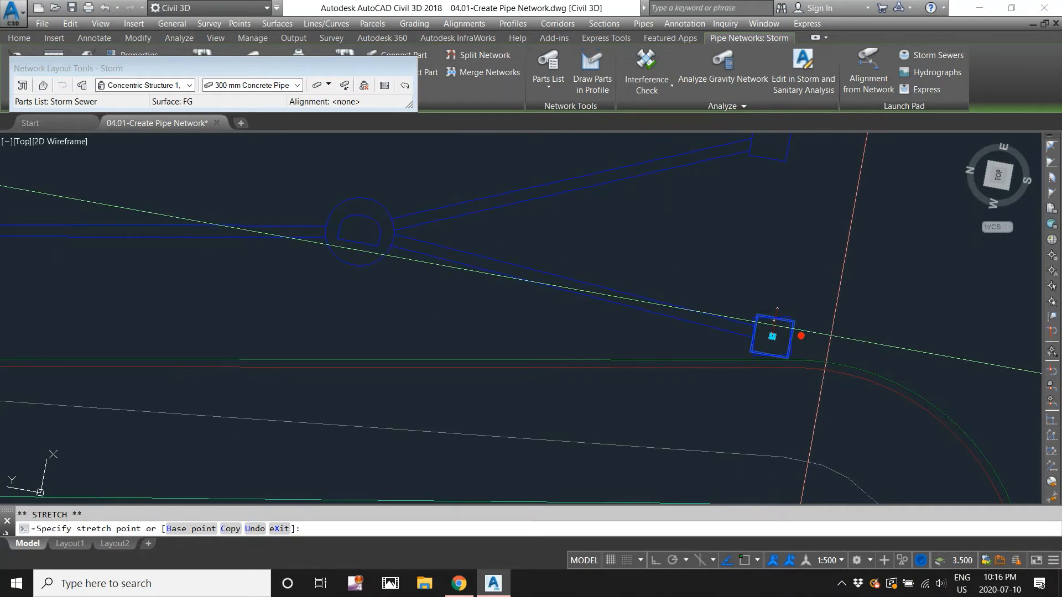
{"action": "scroll", "coordinate": [791, 332], "scroll_direction": "up", "scroll_amount": 3}
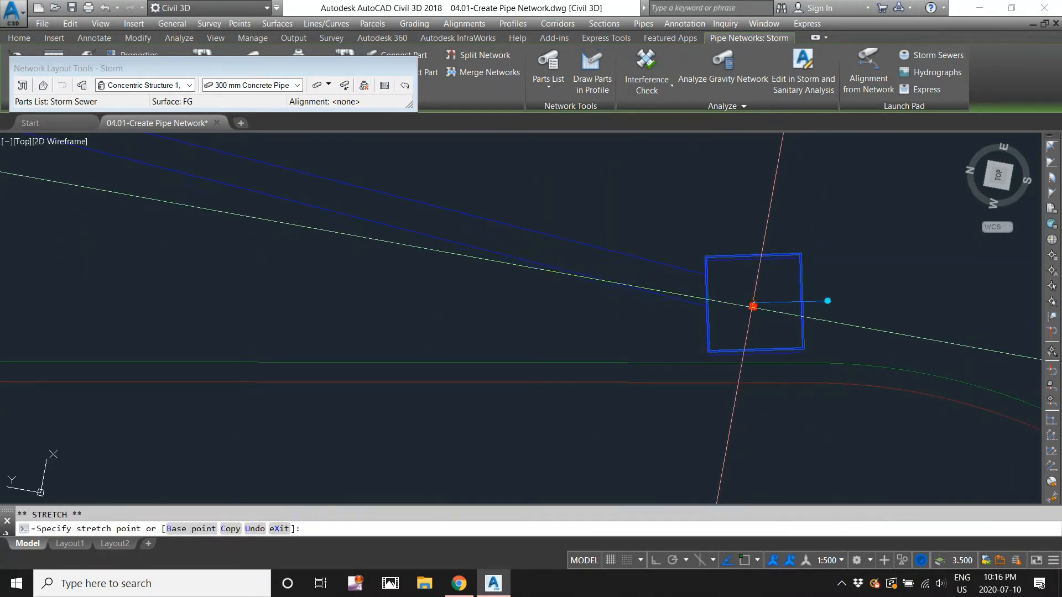
{"action": "left_click", "coordinate": [750, 314]}
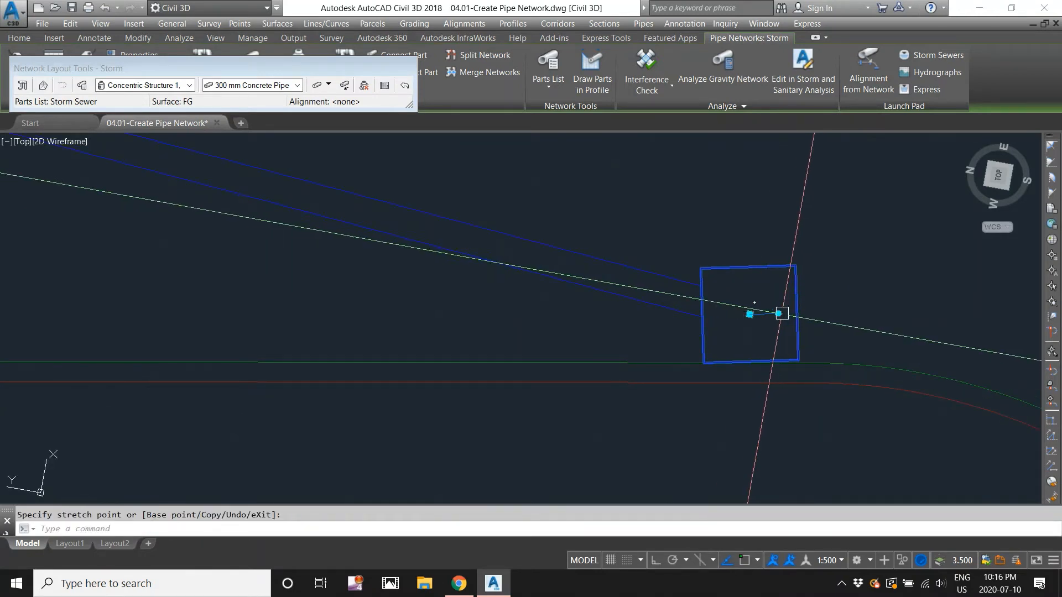
{"action": "left_click", "coordinate": [795, 309]}
{"action": "key", "text": "Escape"}
{"action": "scroll", "coordinate": [764, 326], "scroll_direction": "down", "scroll_amount": 4}
- Fine-tune the rotation of the lower-right catch basin so its edge runs parallel to the lower curb line
{"action": "scroll", "coordinate": [764, 328], "scroll_direction": "up", "scroll_amount": 4}
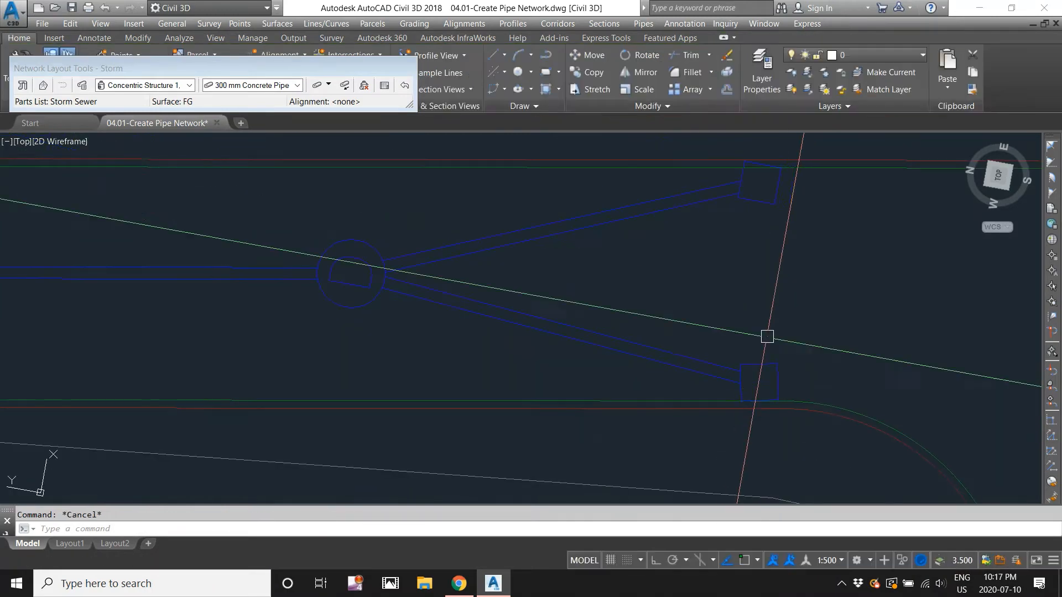
{"action": "left_click", "coordinate": [749, 369]}
{"action": "left_click", "coordinate": [745, 364]}
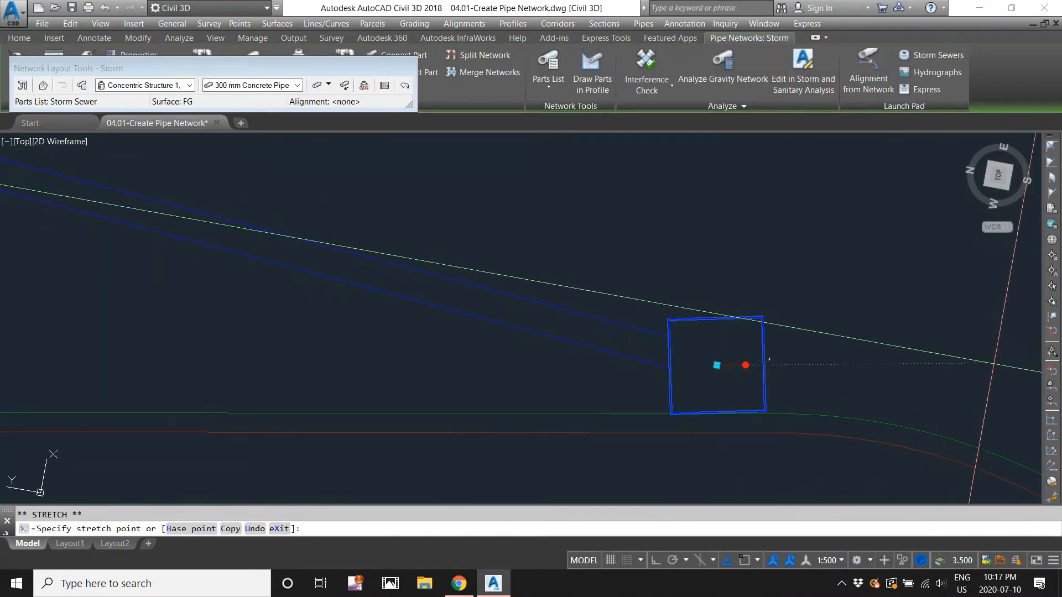
{"action": "left_click", "coordinate": [998, 368]}
{"action": "scroll", "coordinate": [990, 366], "scroll_direction": "down", "scroll_amount": 5}
{"action": "key", "text": "Escape"}
- Rotate the upper catch basin at the lane's right end parallel to the curb and move it against the upper curb line
{"action": "middle_click_drag", "start_coordinate": [894, 248], "coordinate": [780, 308]}
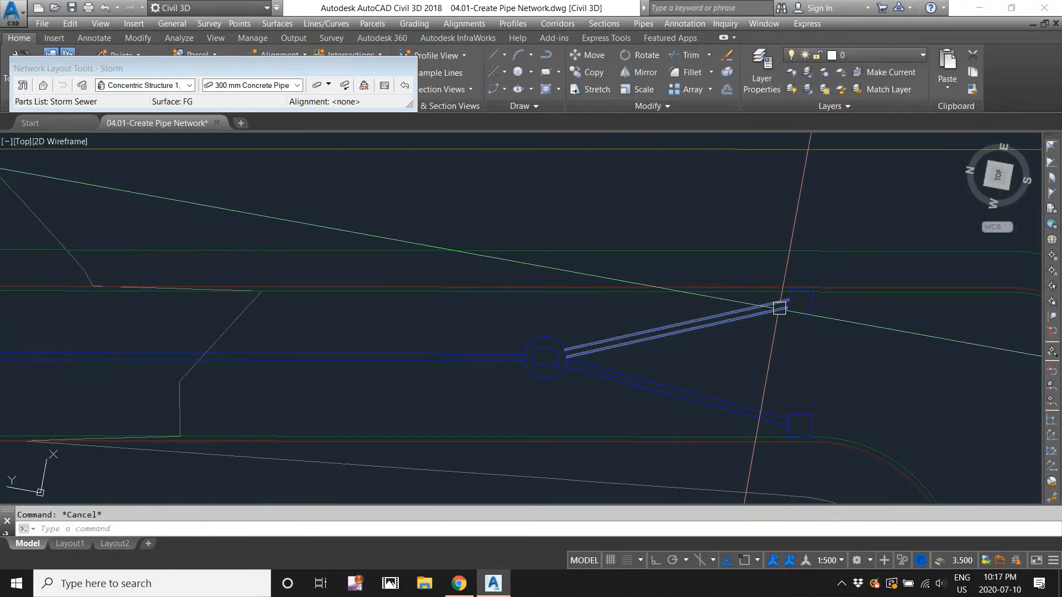
{"action": "scroll", "coordinate": [780, 307], "scroll_direction": "up", "scroll_amount": 5}
{"action": "left_click", "coordinate": [845, 302]}
{"action": "left_click", "coordinate": [806, 271]}
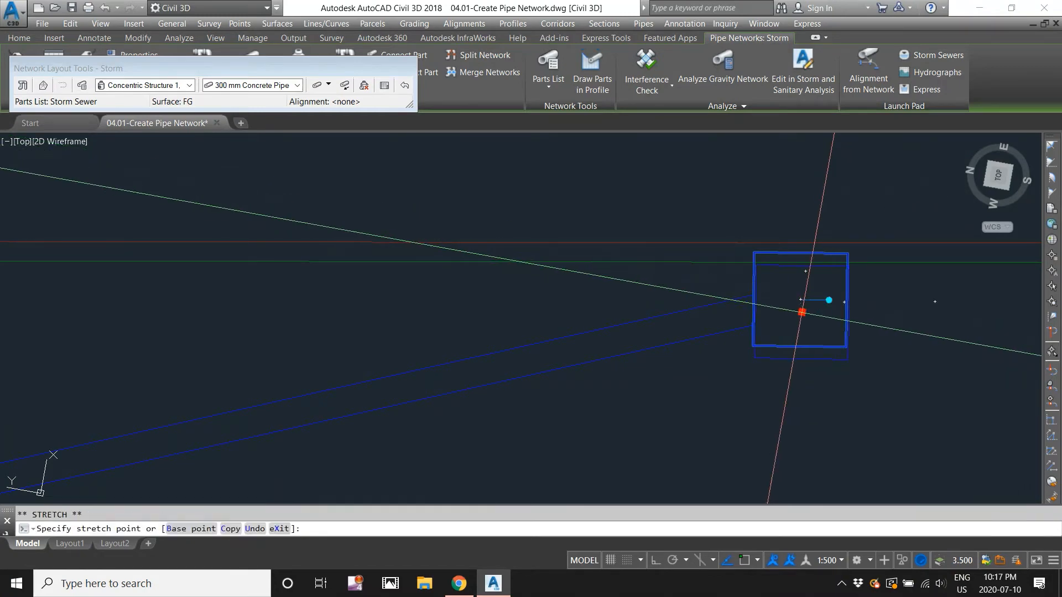
{"action": "key", "text": "Escape"}
{"action": "scroll", "coordinate": [731, 313], "scroll_direction": "down", "scroll_amount": 5}
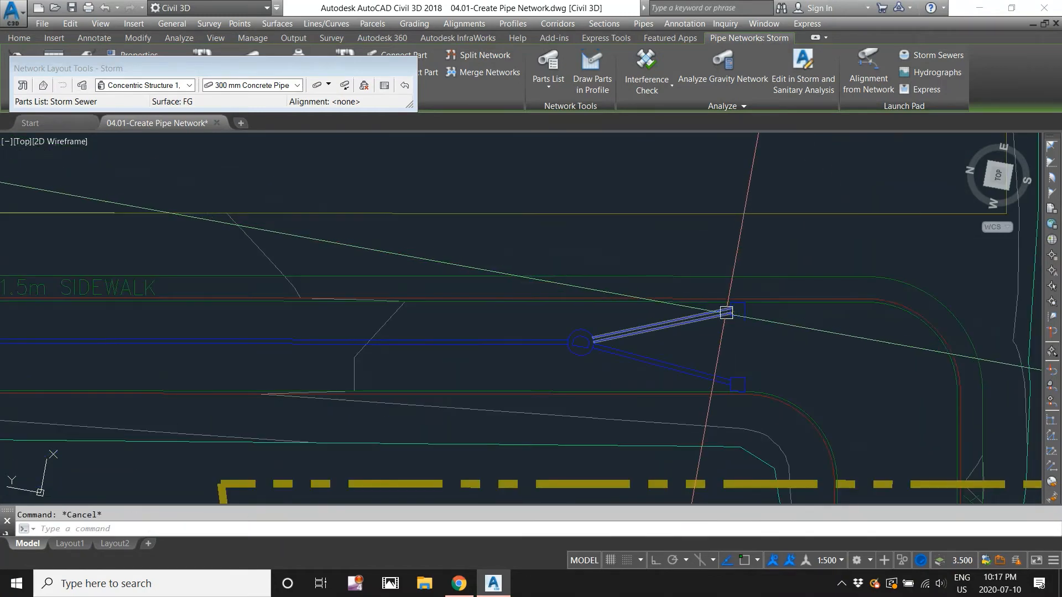
- Move the manhole near the parking lot's curb bend left, farther away from its two catch basins
{"action": "scroll", "coordinate": [714, 314], "scroll_direction": "down", "scroll_amount": 4}
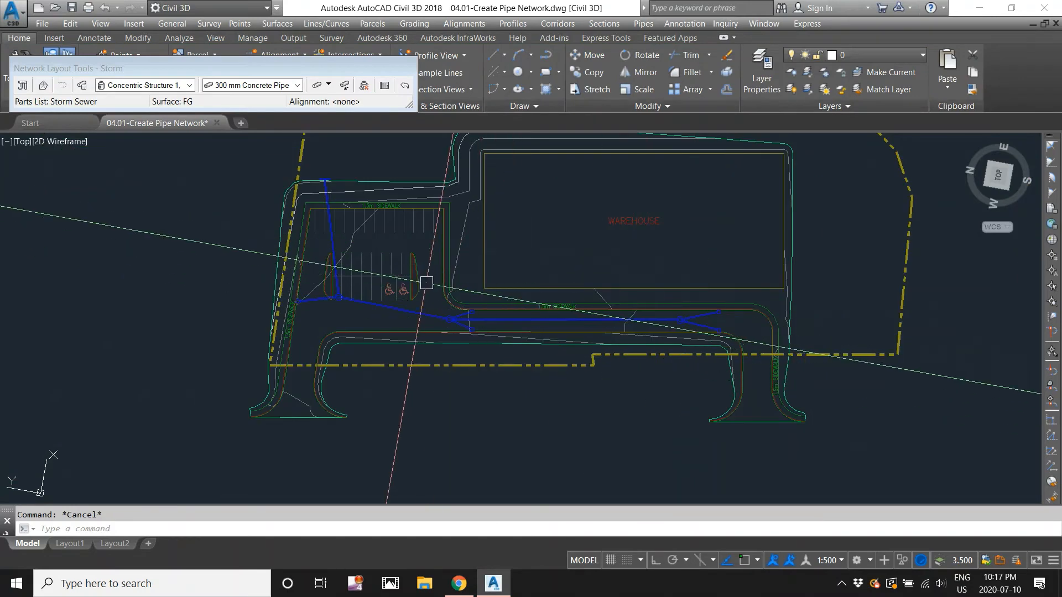
{"action": "middle_click_drag", "start_coordinate": [426, 282], "coordinate": [438, 294]}
{"action": "scroll", "coordinate": [469, 329], "scroll_direction": "up", "scroll_amount": 6}
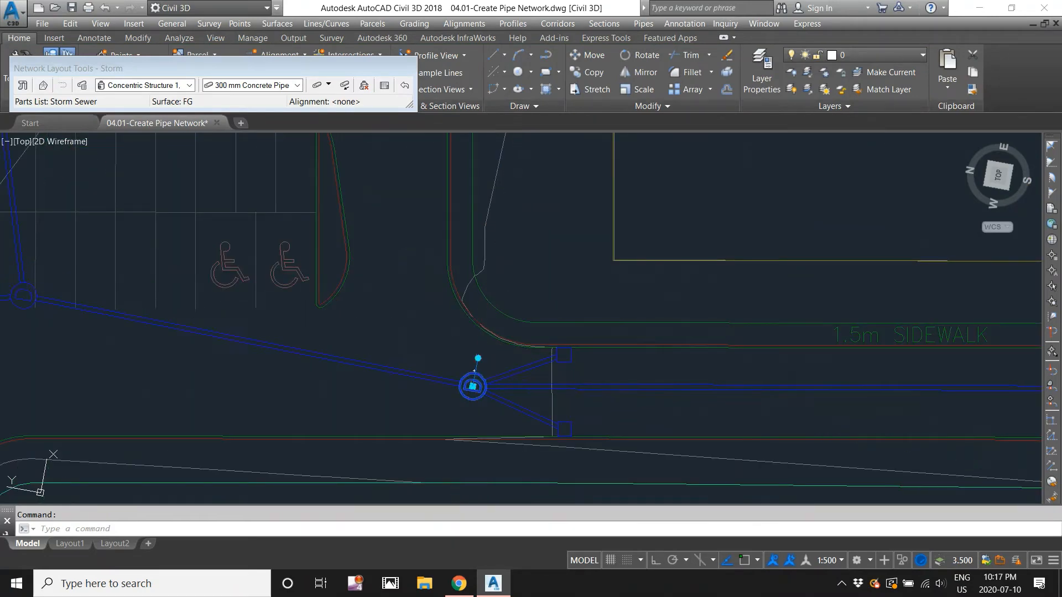
{"action": "left_click", "coordinate": [473, 386]}
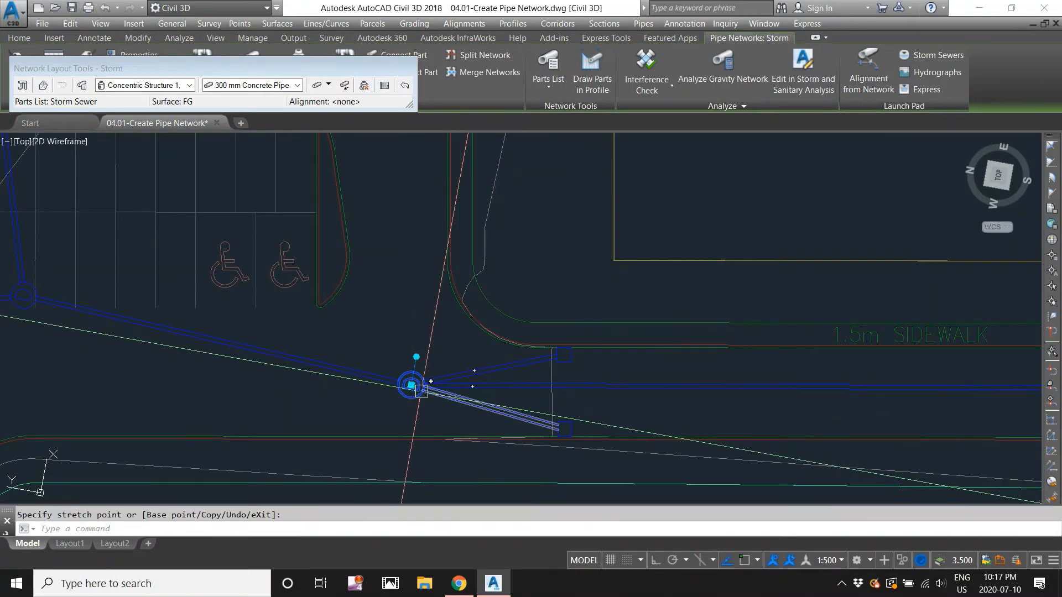
{"action": "key", "text": "Escape"}
{"action": "scroll", "coordinate": [424, 393], "scroll_direction": "down", "scroll_amount": 5}
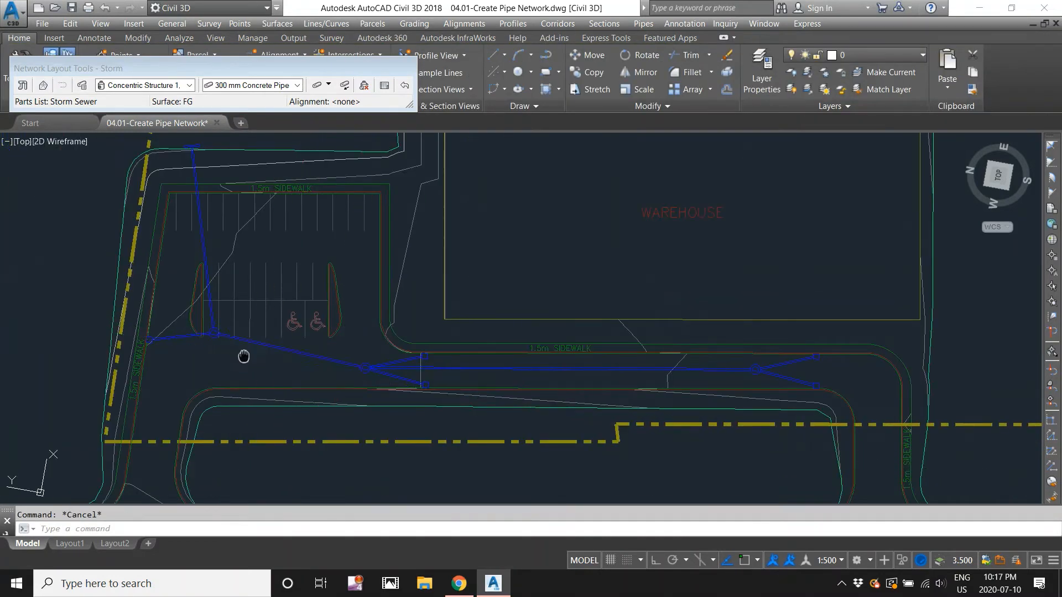
- Review the pipe layout from the headwall to the catch basins at the right end of the drive lane
{"action": "scroll", "coordinate": [235, 190], "scroll_direction": "up", "scroll_amount": 2}
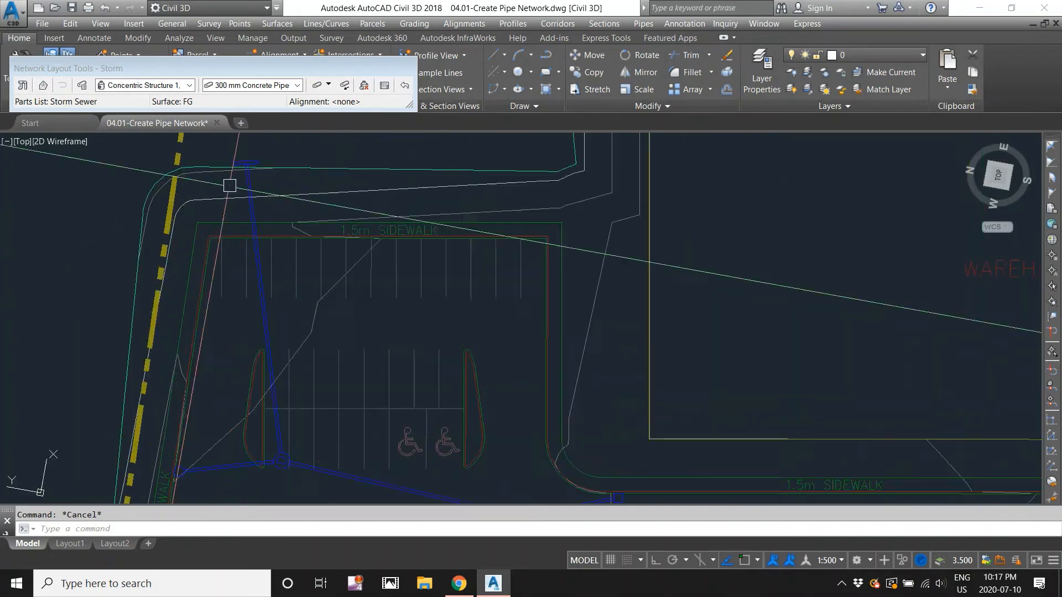
{"action": "scroll", "coordinate": [363, 288], "scroll_direction": "down", "scroll_amount": 4}
{"action": "middle_click_drag", "start_coordinate": [663, 364], "coordinate": [606, 339]}
{"action": "scroll", "coordinate": [656, 341], "scroll_direction": "up", "scroll_amount": 4}
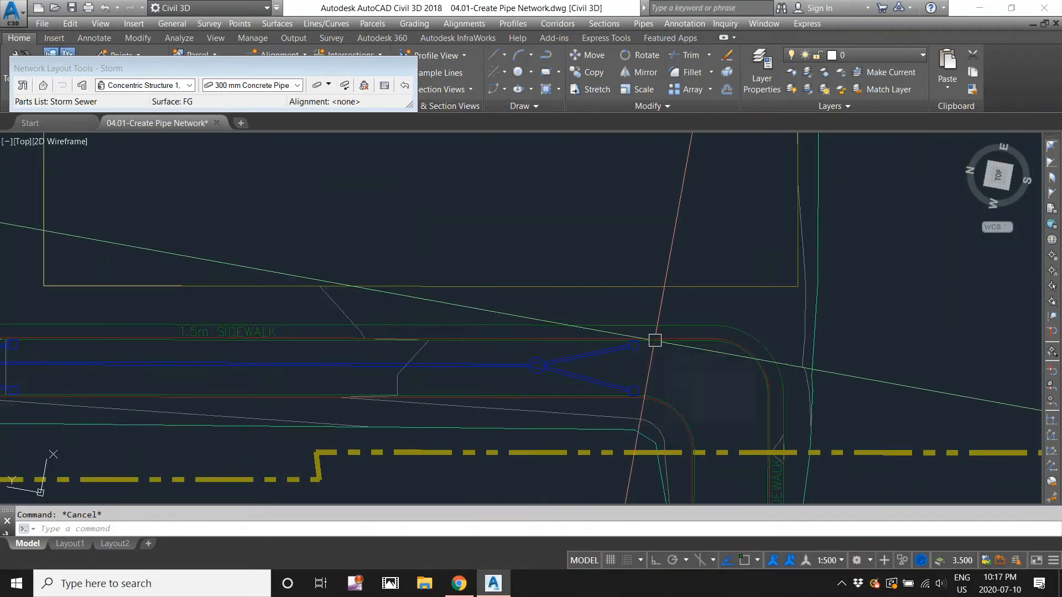
{"action": "scroll", "coordinate": [631, 314], "scroll_direction": "down", "scroll_amount": 4}
{"action": "scroll", "coordinate": [659, 379], "scroll_direction": "up", "scroll_amount": 4}
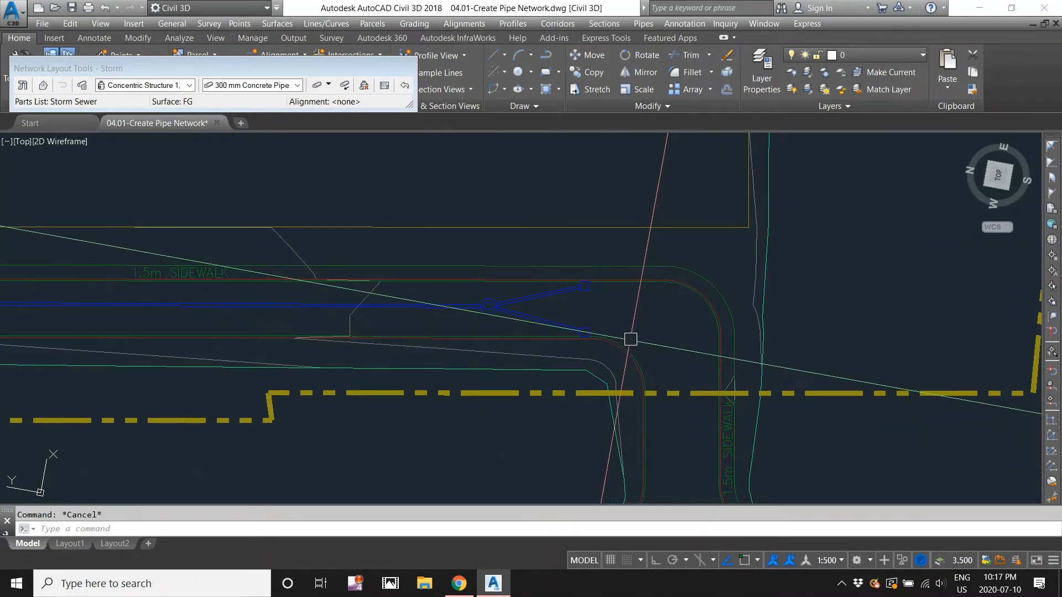
{"action": "scroll", "coordinate": [616, 336], "scroll_direction": "up", "scroll_amount": 3}
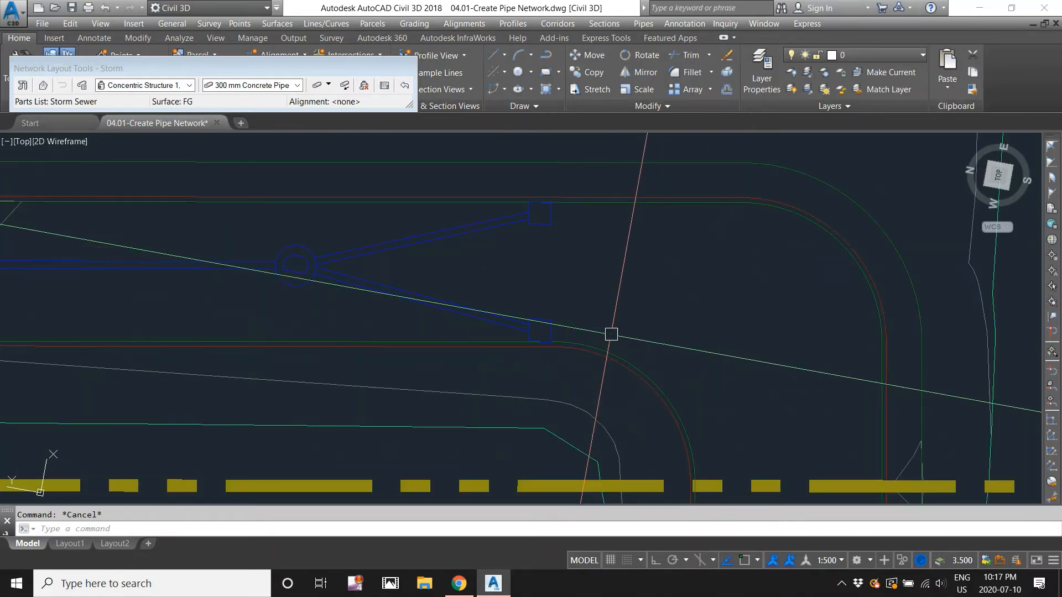
{"action": "scroll", "coordinate": [550, 331], "scroll_direction": "down", "scroll_amount": 3}
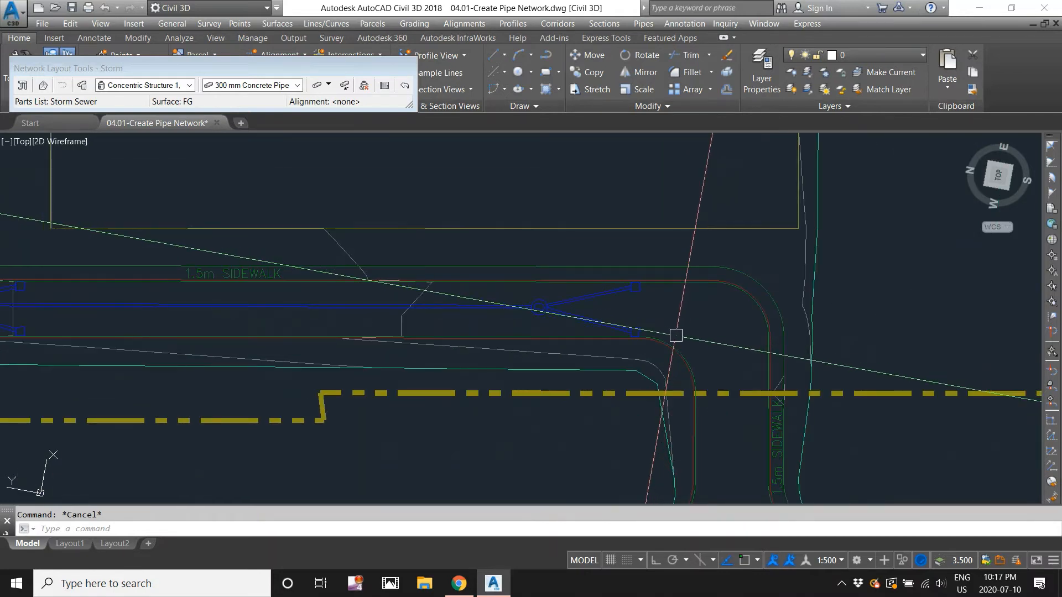
- Draw a straight polyline across the drive lane through the pair of catch basins at its right end
{"action": "type", "text": "pl"}
{"action": "key", "text": "Return"}
{"action": "left_click", "coordinate": [624, 214]}
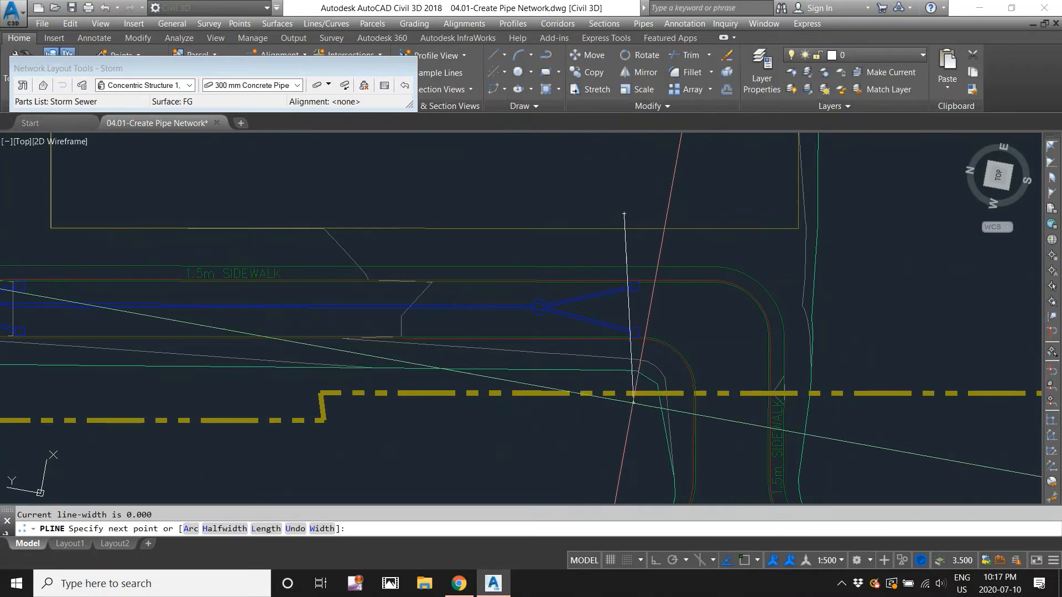
{"action": "left_click", "coordinate": [633, 402]}
{"action": "key", "text": "Escape"}
{"action": "scroll", "coordinate": [633, 402], "scroll_direction": "down", "scroll_amount": 2}
- Move the temporary polyline left to the catch basin pair near the curb bend, and delete it
{"action": "type", "text": "m"}
{"action": "key", "text": "Return"}
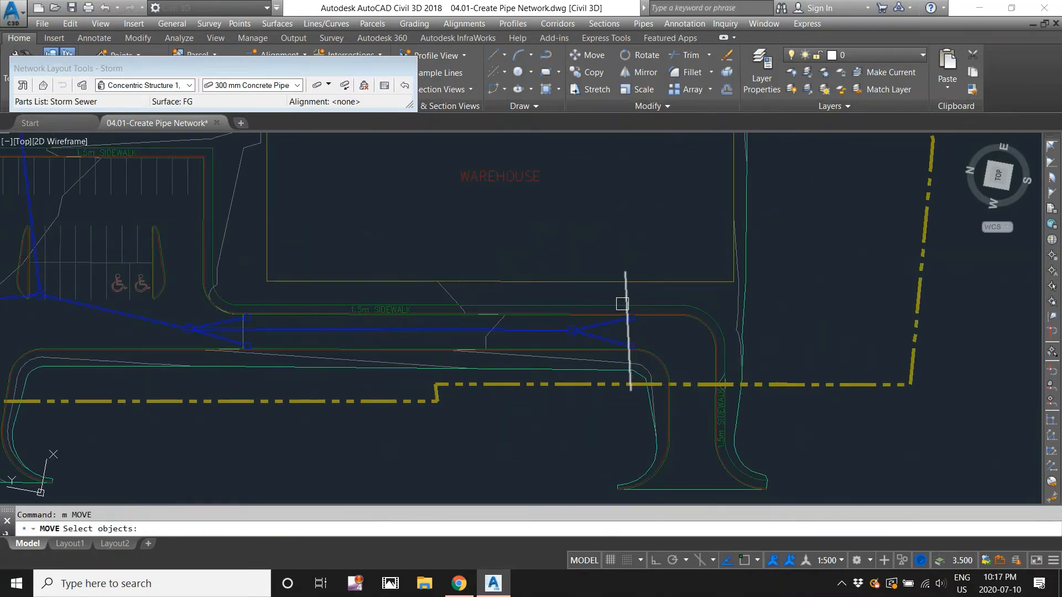
{"action": "left_click", "coordinate": [622, 304]}
{"action": "key", "text": "Return"}
{"action": "left_click", "coordinate": [622, 304]}
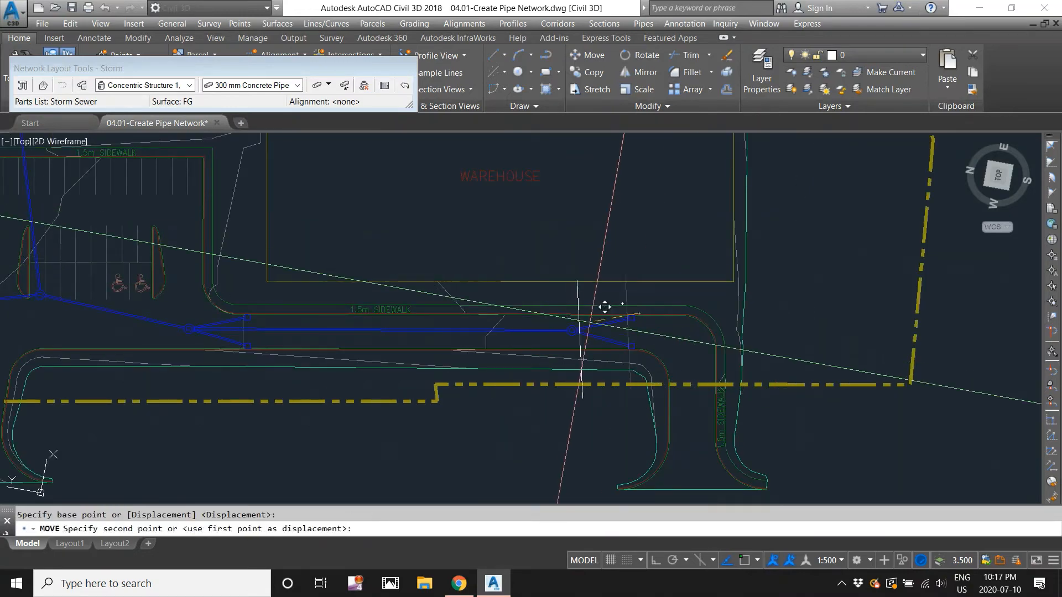
{"action": "key", "text": "Escape"}
{"action": "left_click", "coordinate": [258, 326]}
{"action": "key", "text": "Delete"}
{"action": "middle_click_drag", "start_coordinate": [286, 371], "coordinate": [650, 329]}
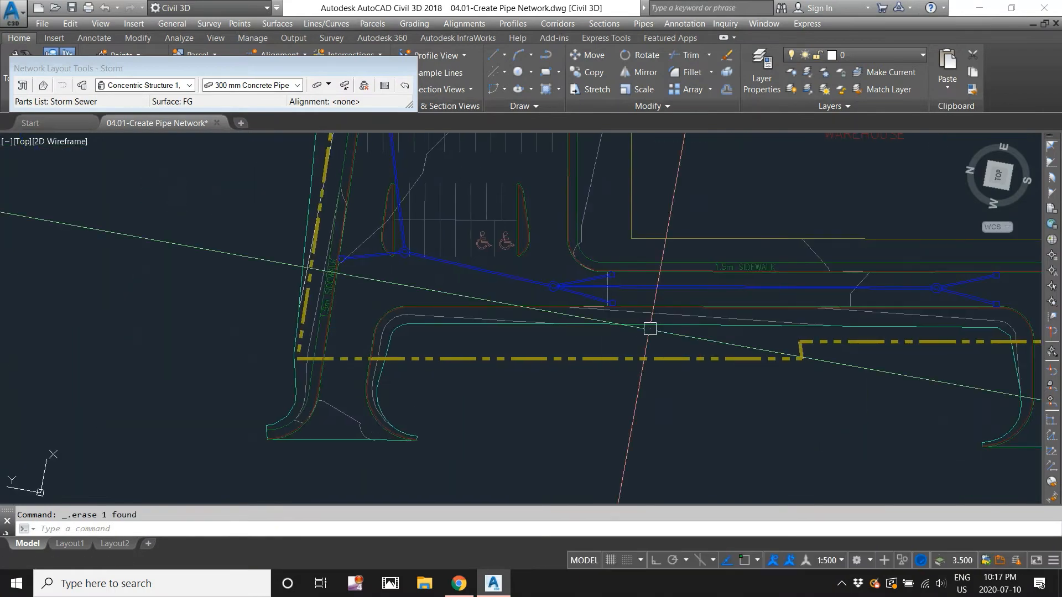
{"action": "middle_click_drag", "start_coordinate": [542, 265], "coordinate": [561, 344]}
{"action": "key", "text": "Escape"}
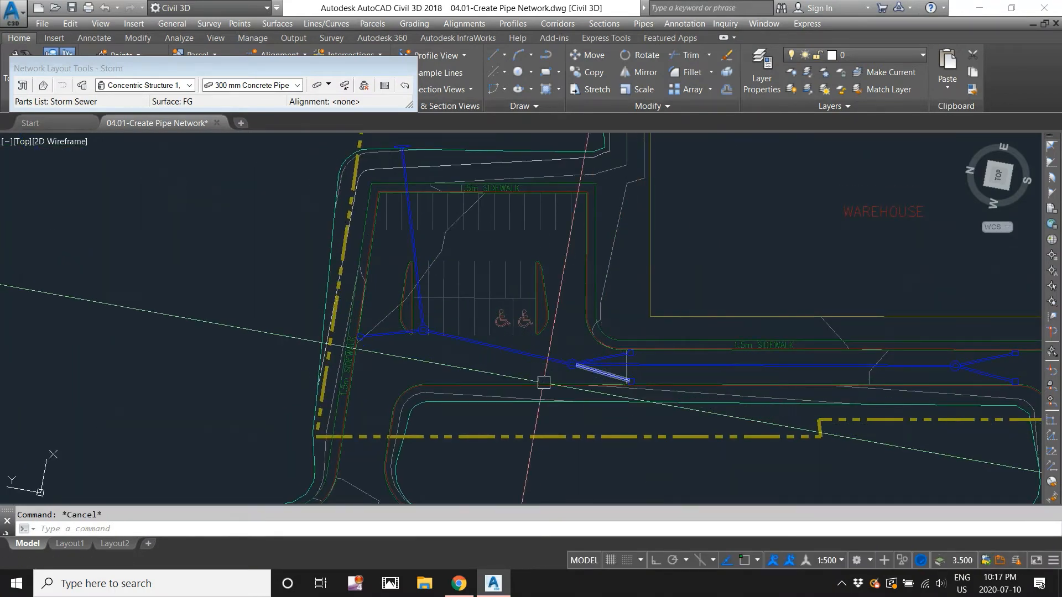
- Insert a 750 x 750 mm Rectangular Structure as a catch basin at the parking lot's curb corner nearest the headwall
{"action": "middle_click_drag", "start_coordinate": [505, 313], "coordinate": [502, 333]}
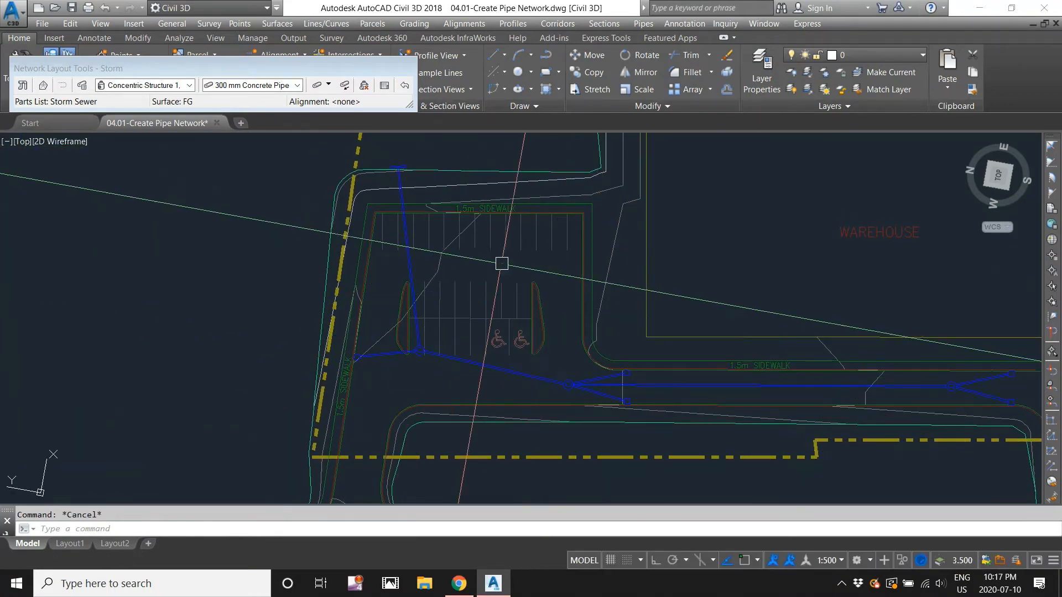
{"action": "middle_click_drag", "start_coordinate": [502, 263], "coordinate": [458, 289]}
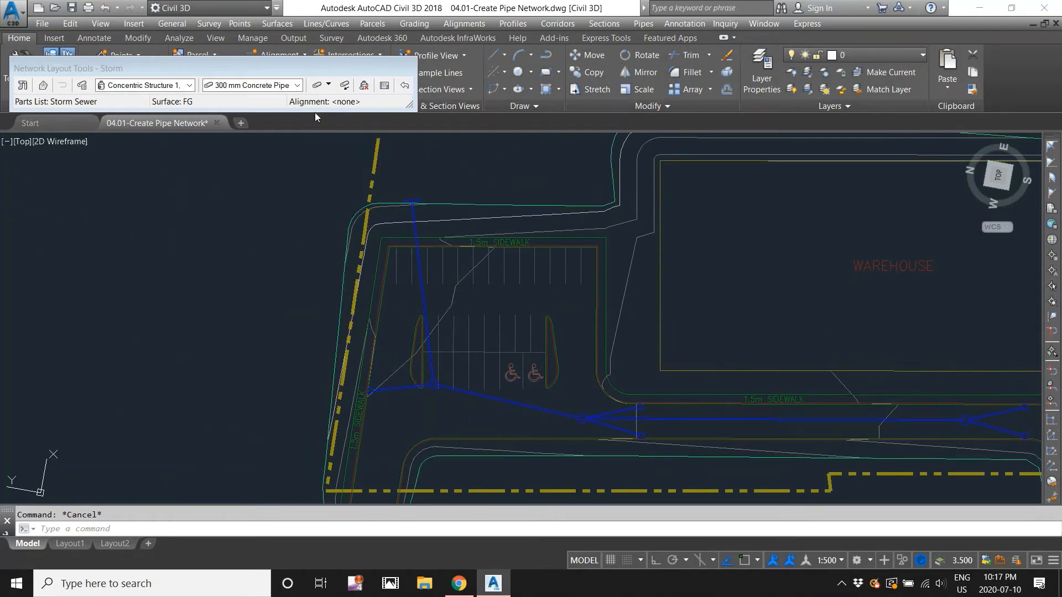
{"action": "left_click", "coordinate": [153, 87]}
{"action": "left_click", "coordinate": [153, 86]}
{"action": "left_click", "coordinate": [153, 88]}
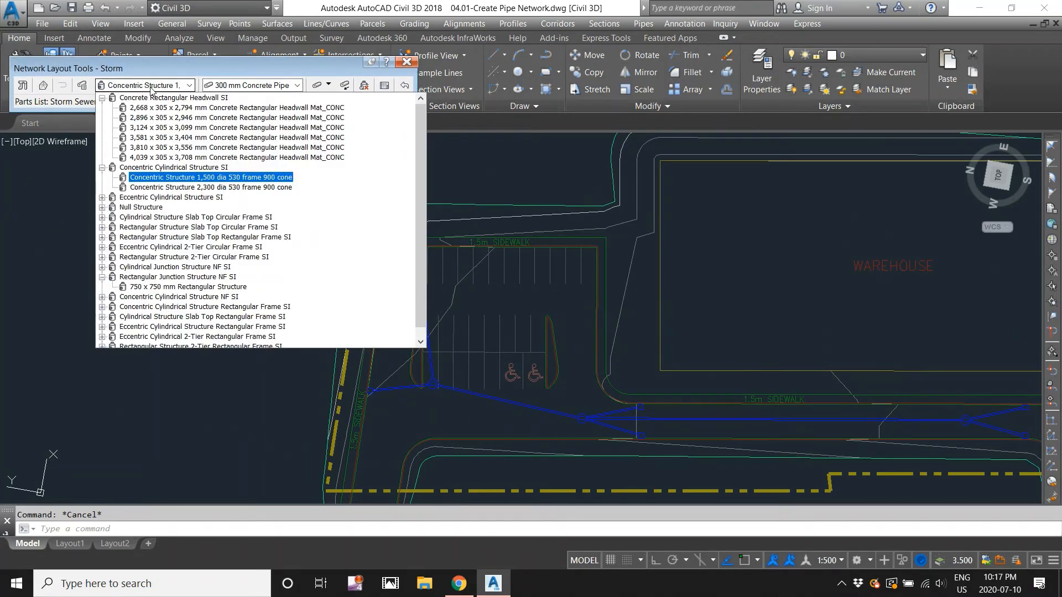
{"action": "left_click", "coordinate": [166, 286]}
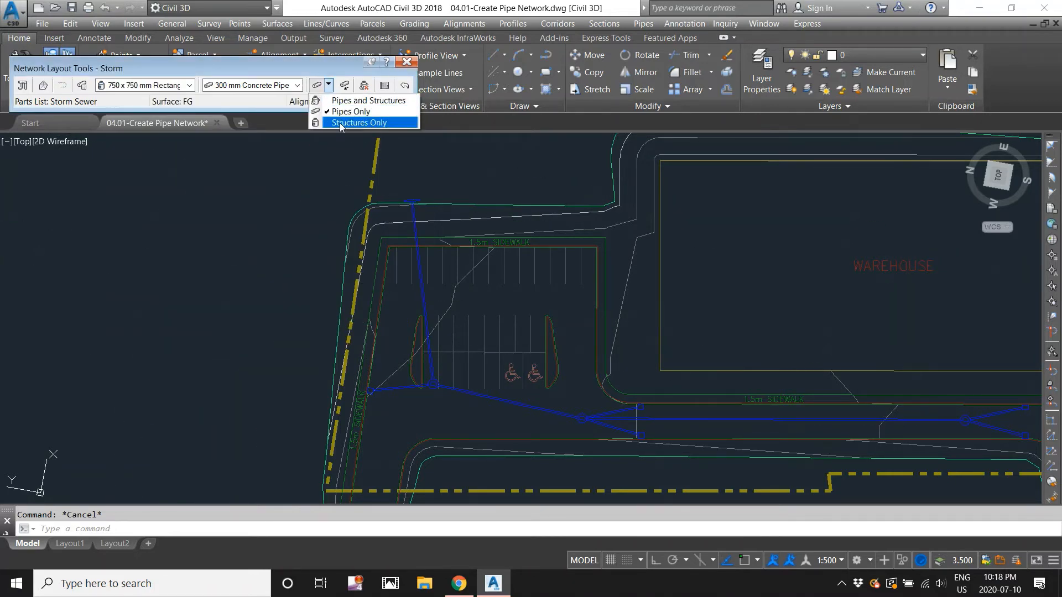
{"action": "left_click", "coordinate": [340, 122]}
{"action": "scroll", "coordinate": [392, 283], "scroll_direction": "up", "scroll_amount": 4}
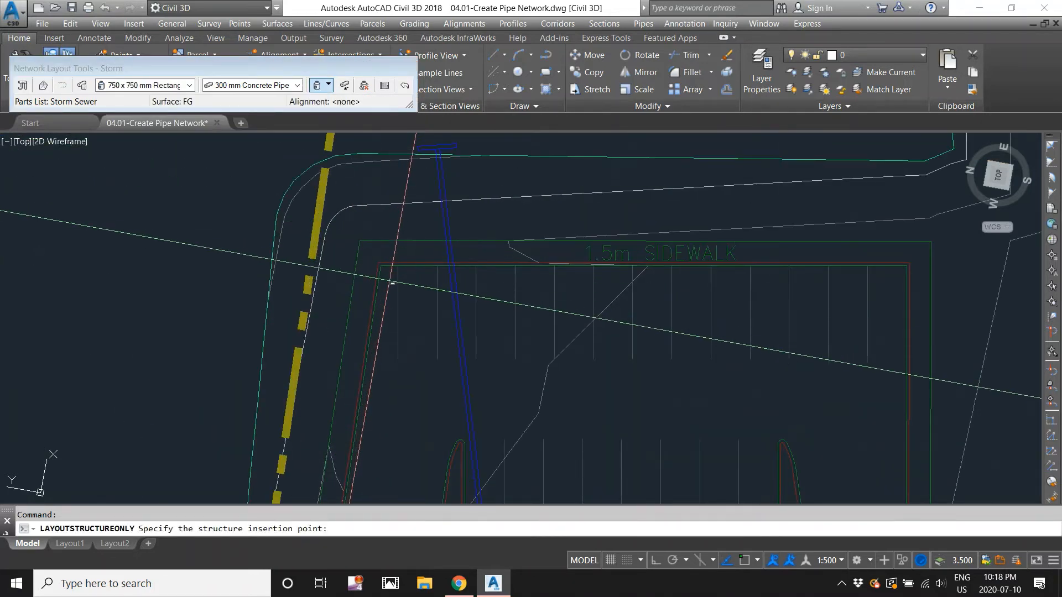
{"action": "key", "text": "Escape"}
- Rotate the new catch basin toward the curb direction and move it into the parking lot's curb corner
{"action": "scroll", "coordinate": [386, 269], "scroll_direction": "up", "scroll_amount": 5}
{"action": "left_click", "coordinate": [396, 278]}
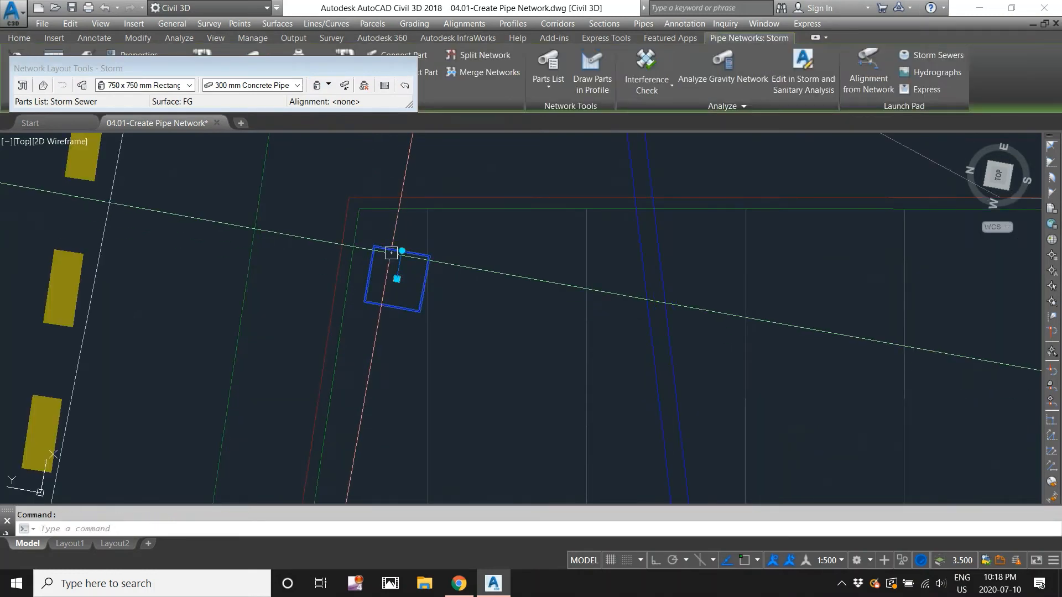
{"action": "left_click", "coordinate": [401, 251]}
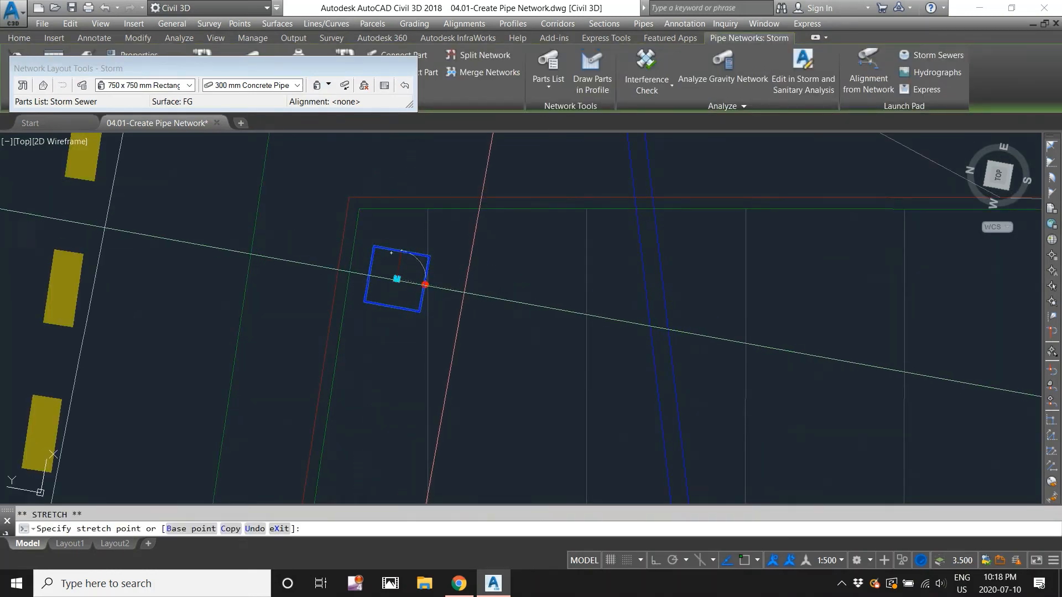
{"action": "left_click", "coordinate": [424, 284]}
{"action": "left_click", "coordinate": [396, 278]}
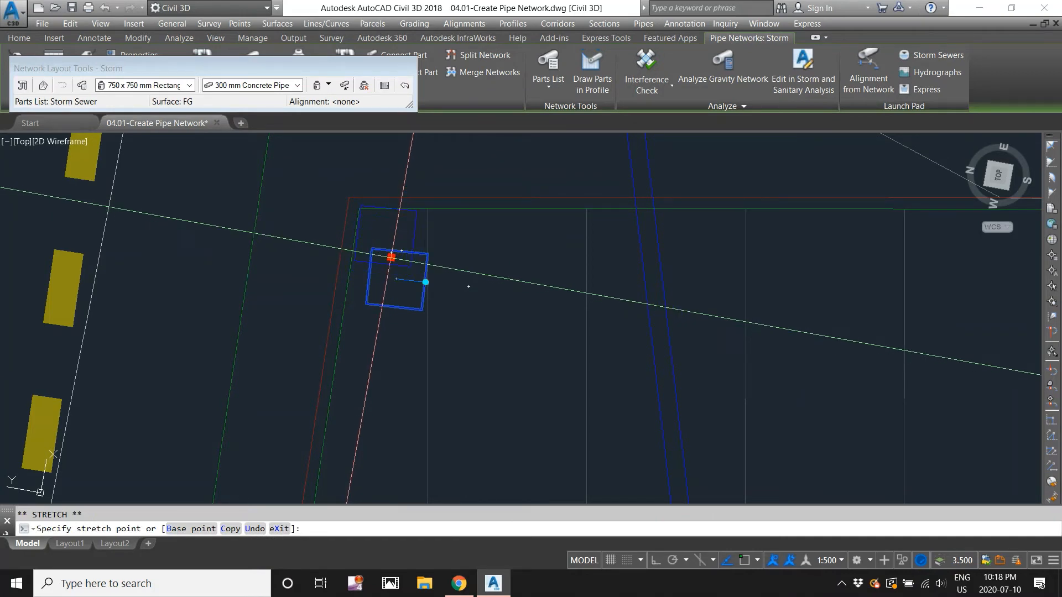
{"action": "scroll", "coordinate": [391, 260], "scroll_direction": "down", "scroll_amount": 4}
{"action": "scroll", "coordinate": [398, 244], "scroll_direction": "up", "scroll_amount": 6}
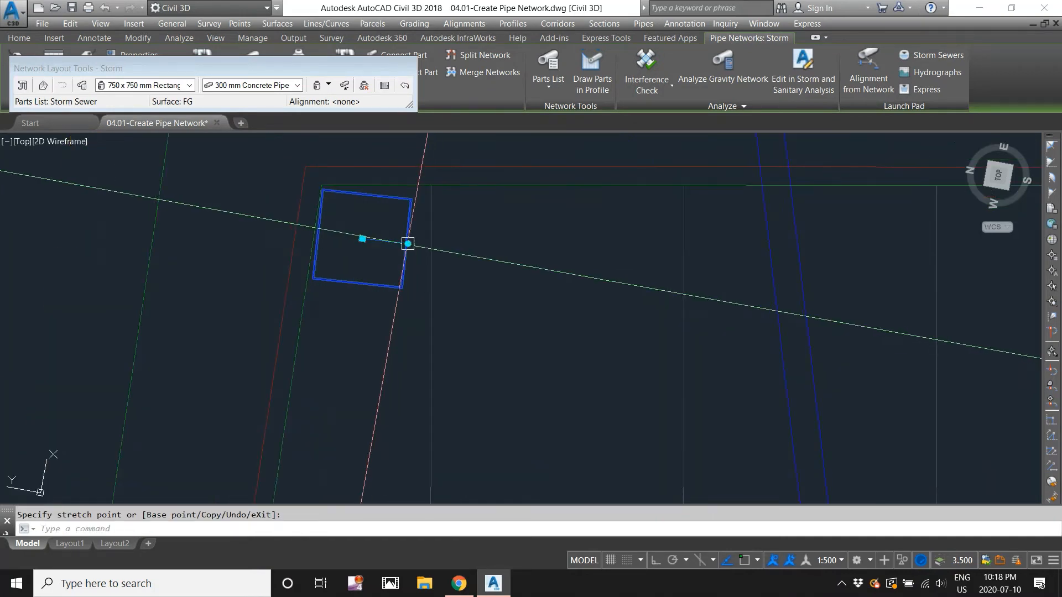
- Fine-tune the corner catch basin's rotation and position so it sits squarely against both curb lines
{"action": "left_click", "coordinate": [406, 242]}
{"action": "scroll", "coordinate": [387, 235], "scroll_direction": "up", "scroll_amount": 4}
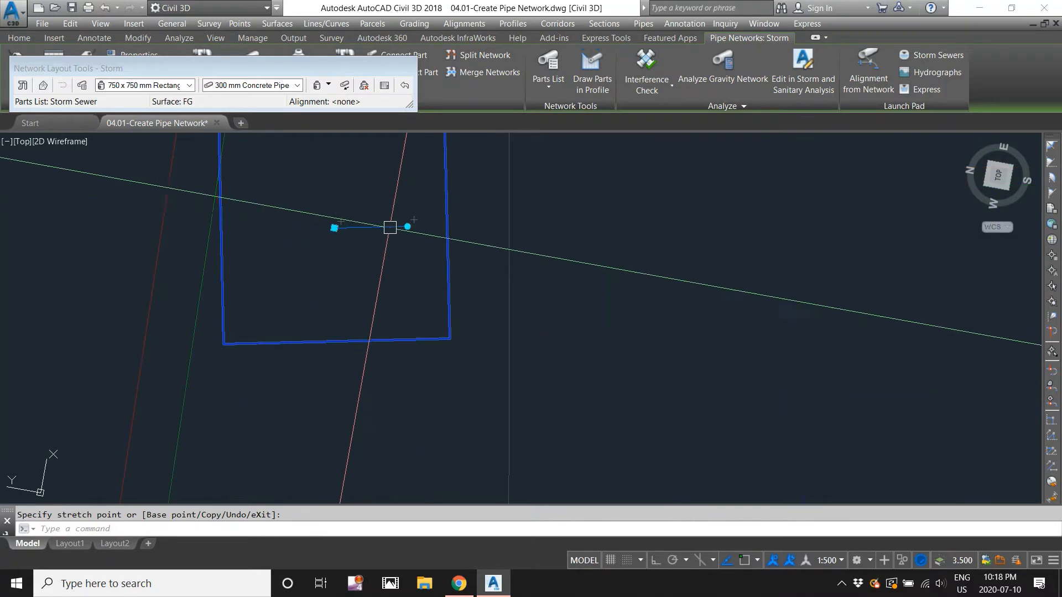
{"action": "scroll", "coordinate": [402, 227], "scroll_direction": "down", "scroll_amount": 2}
{"action": "left_click", "coordinate": [401, 227]}
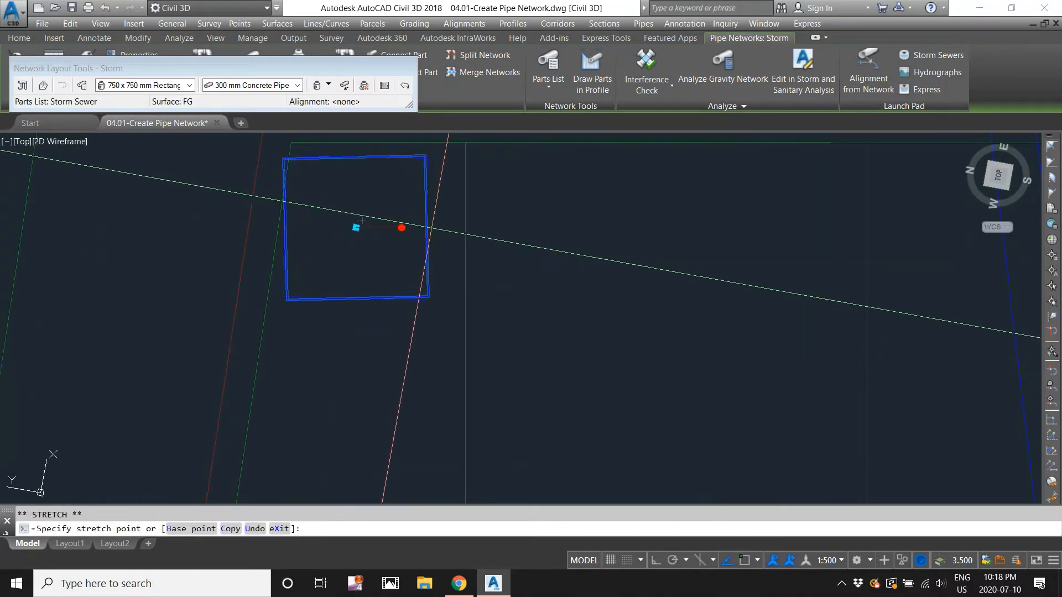
{"action": "left_click", "coordinate": [385, 228]}
{"action": "left_click", "coordinate": [356, 226]}
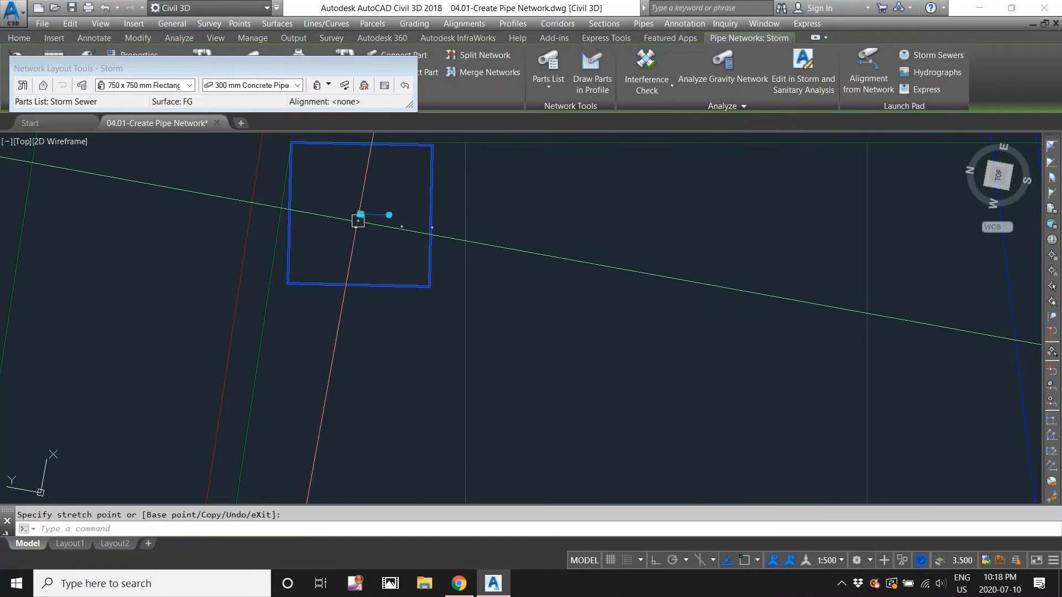
{"action": "scroll", "coordinate": [382, 220], "scroll_direction": "down", "scroll_amount": 3}
{"action": "key", "text": "Escape"}
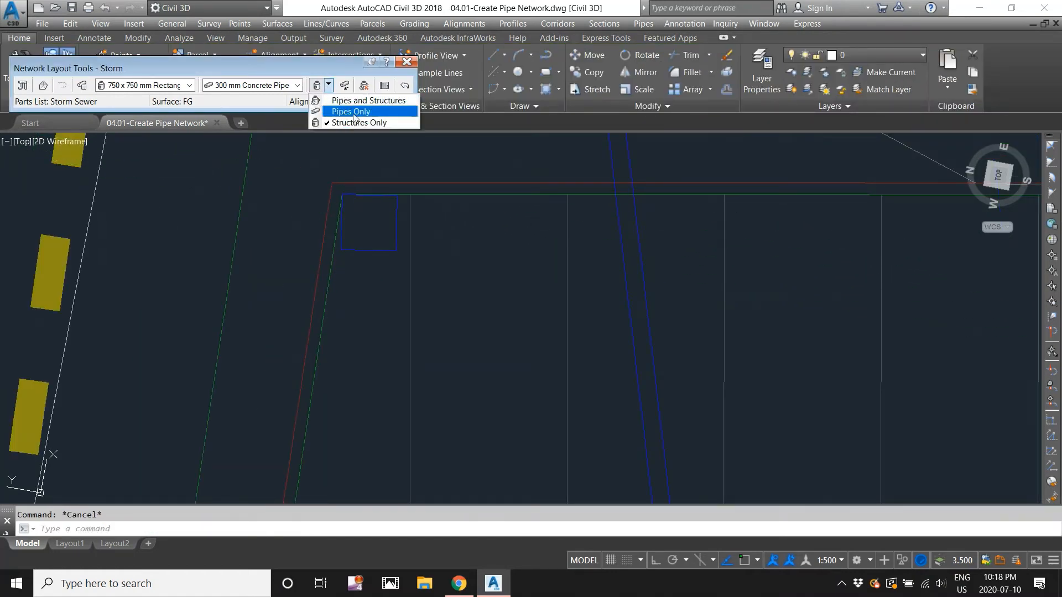
- Insert a Concentric Structure 1,500 dia 530 frame 900 cone manhole on the headwall pipe where it crosses the sidewalk
{"action": "left_click", "coordinate": [344, 229]}
{"action": "scroll", "coordinate": [434, 295], "scroll_direction": "down", "scroll_amount": 4}
{"action": "scroll", "coordinate": [441, 277], "scroll_direction": "up", "scroll_amount": 2}
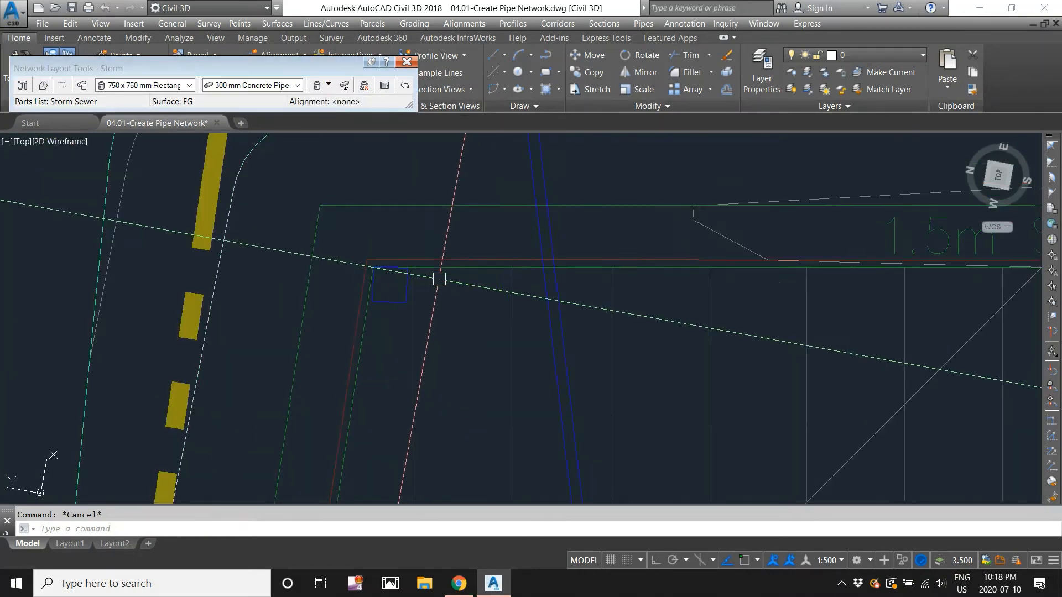
{"action": "left_click", "coordinate": [177, 88]}
{"action": "left_click", "coordinate": [179, 178]}
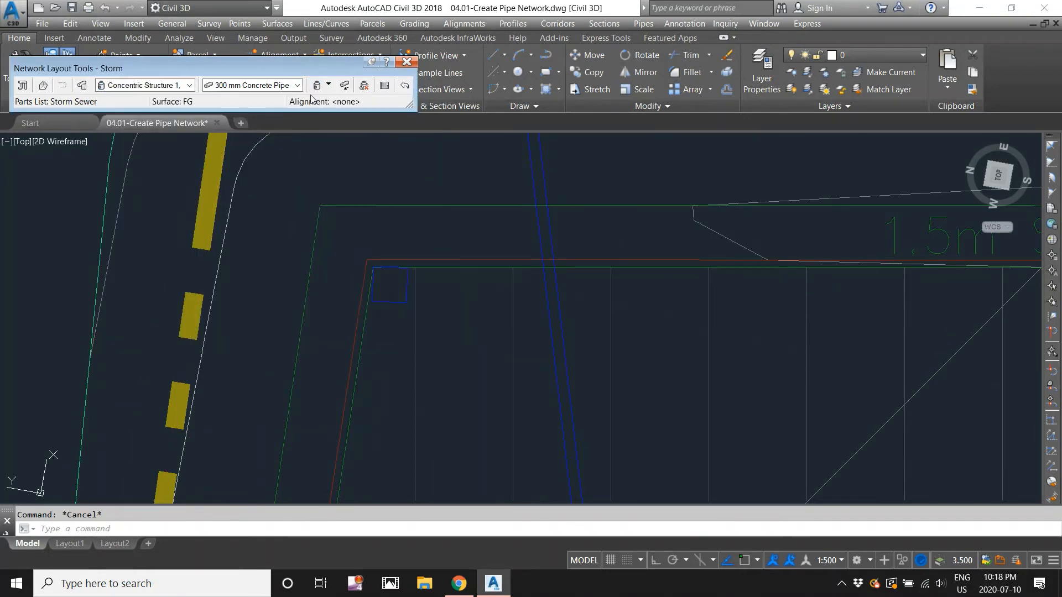
{"action": "left_click", "coordinate": [345, 123]}
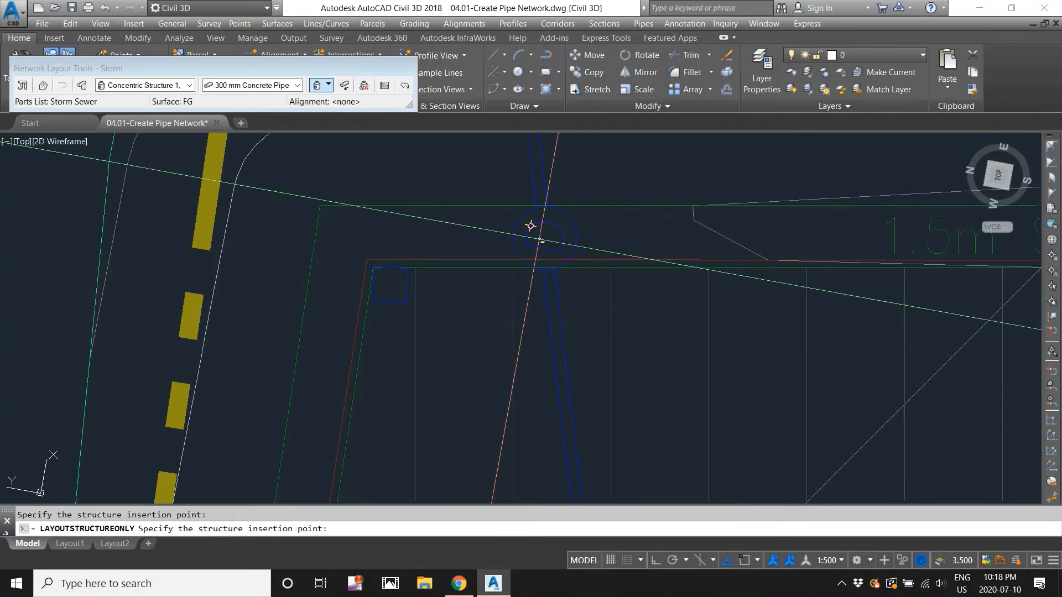
{"action": "key", "text": "Escape"}
{"action": "left_click", "coordinate": [549, 228]}
{"action": "scroll", "coordinate": [551, 215], "scroll_direction": "down", "scroll_amount": 4}
{"action": "scroll", "coordinate": [550, 214], "scroll_direction": "up", "scroll_amount": 4}
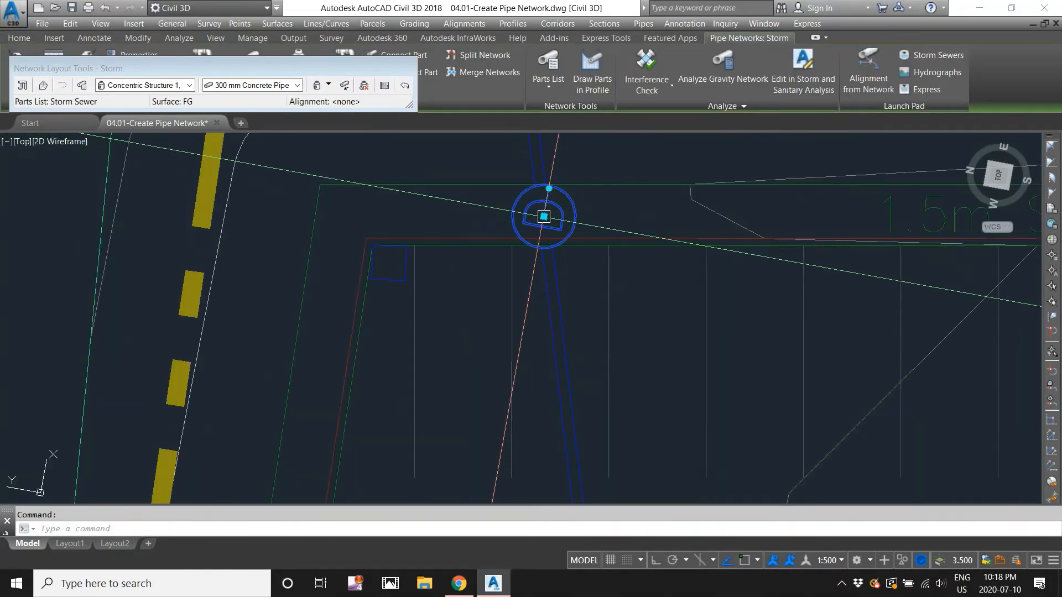
{"action": "left_click", "coordinate": [543, 216]}
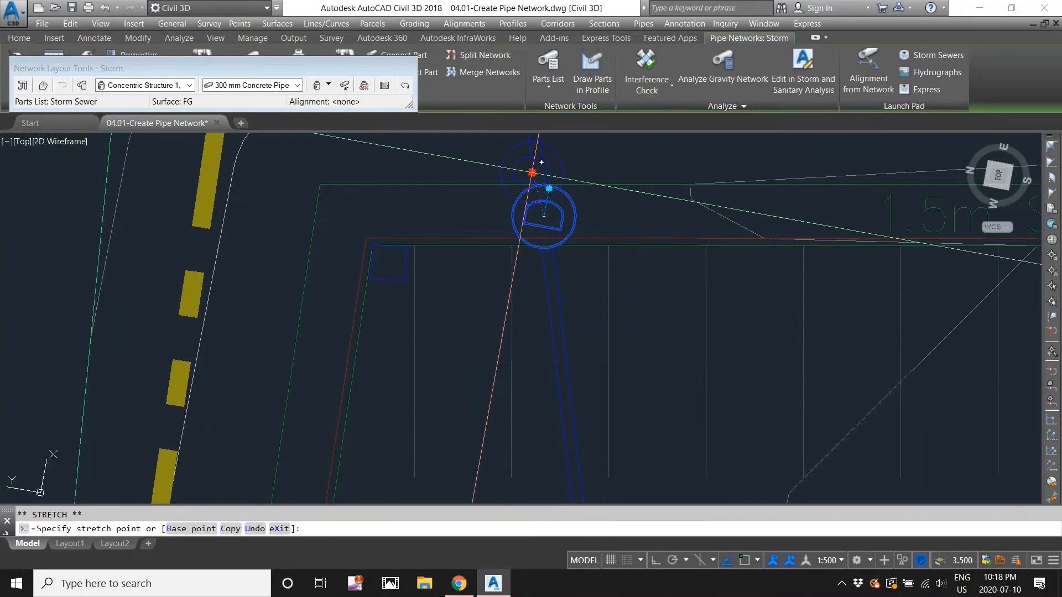
{"action": "middle_click_drag", "start_coordinate": [542, 162], "coordinate": [548, 234]}
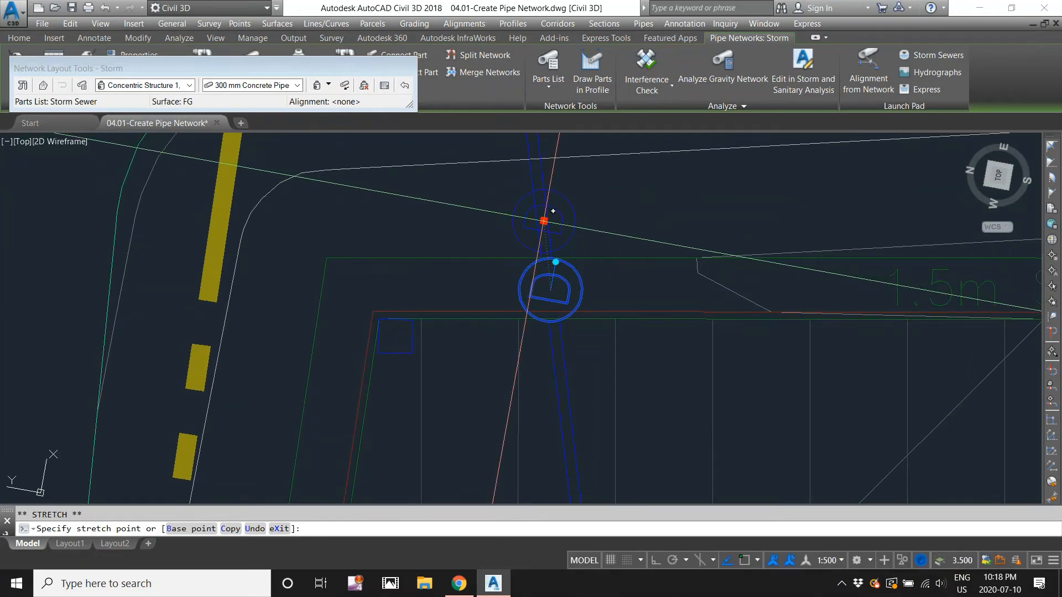
{"action": "scroll", "coordinate": [553, 211], "scroll_direction": "down", "scroll_amount": 4}
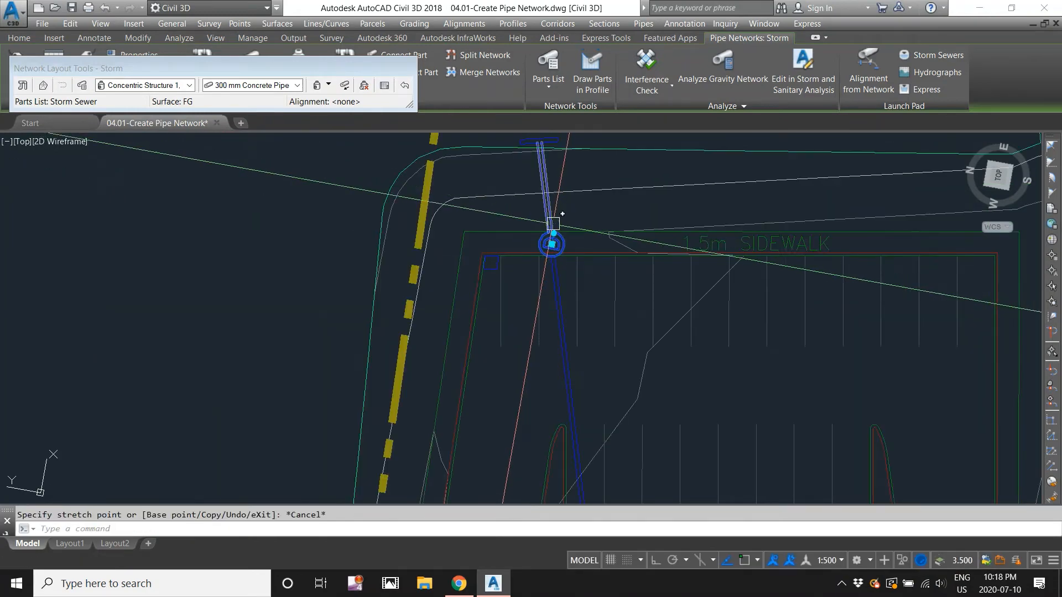
{"action": "scroll", "coordinate": [553, 224], "scroll_direction": "up", "scroll_amount": 2}
{"action": "key", "text": "Escape"}
- Move the new manhole off the sidewalk to just inside the curb, farther away from the corner catch basin
{"action": "left_click", "coordinate": [556, 237]}
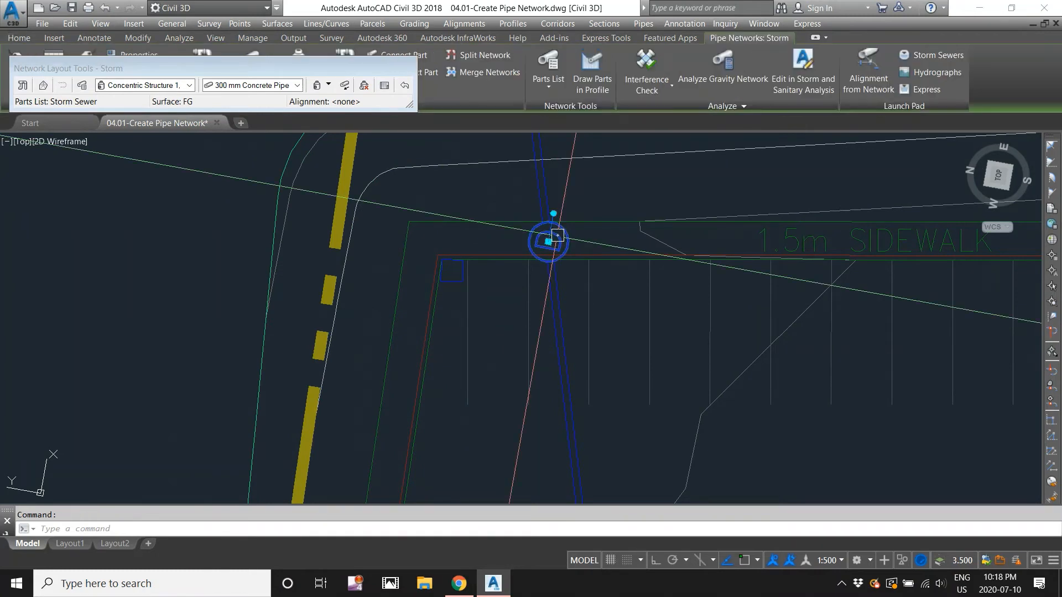
{"action": "scroll", "coordinate": [547, 239], "scroll_direction": "up", "scroll_amount": 4}
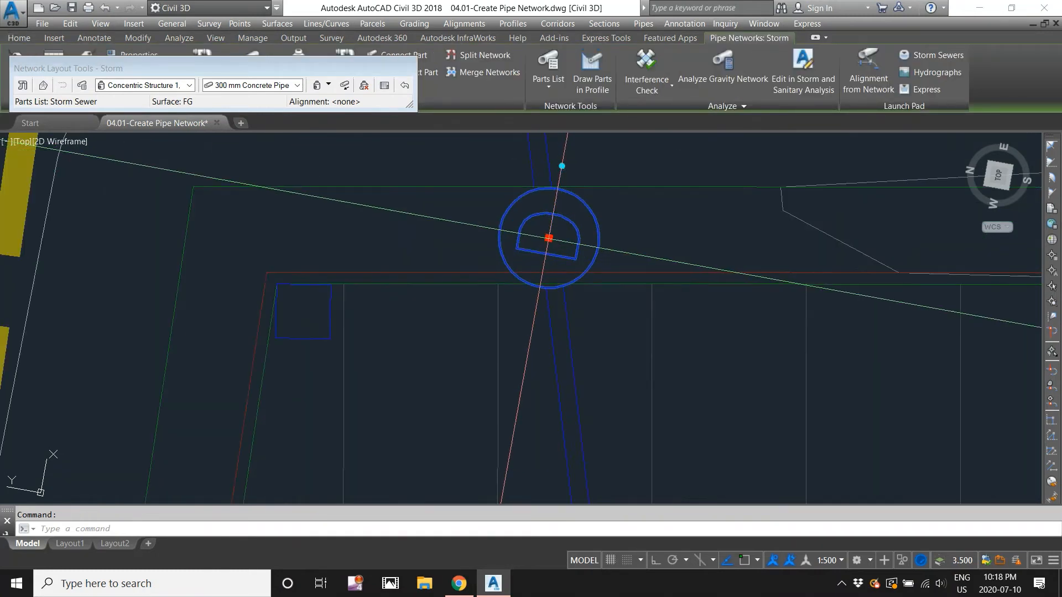
{"action": "left_click", "coordinate": [548, 238]}
{"action": "scroll", "coordinate": [531, 250], "scroll_direction": "down", "scroll_amount": 4}
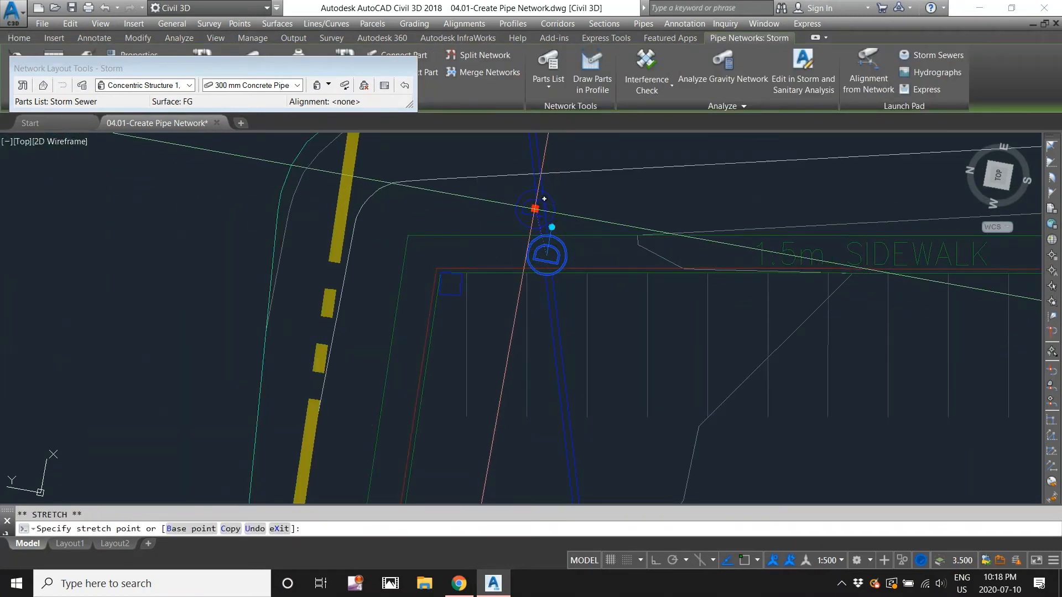
{"action": "scroll", "coordinate": [562, 277], "scroll_direction": "up", "scroll_amount": 2}
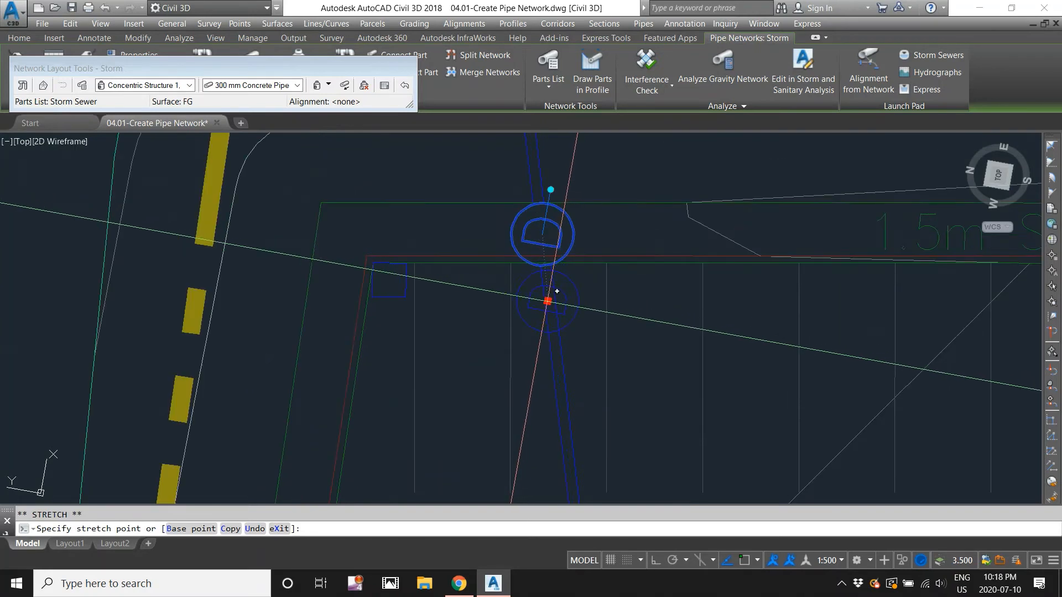
{"action": "scroll", "coordinate": [558, 291], "scroll_direction": "down", "scroll_amount": 2}
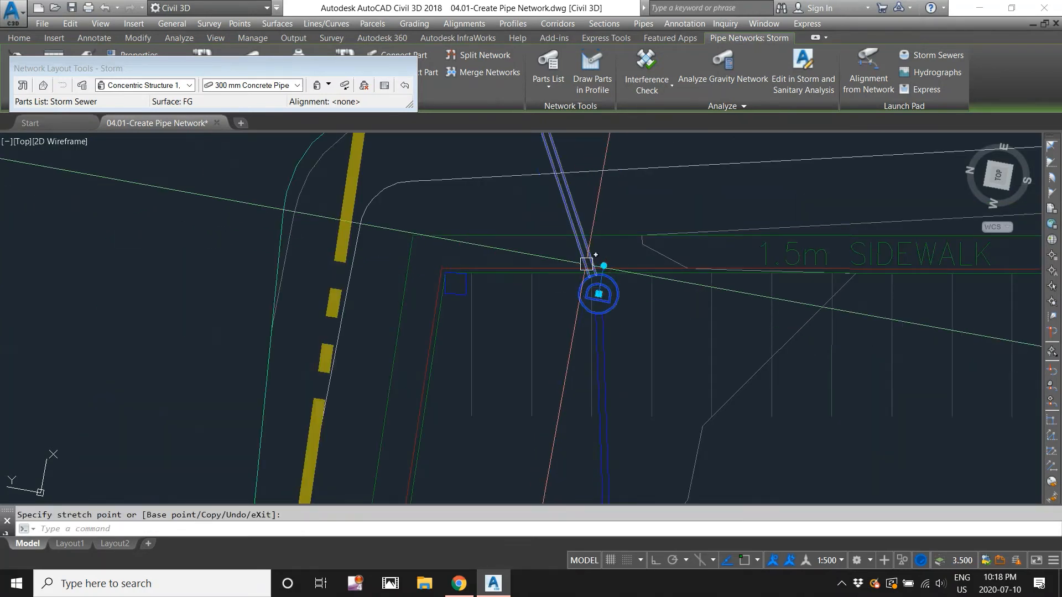
{"action": "key", "text": "Escape"}
- Move the manhole out of the parking stalls to the headwall side of the sidewalk
{"action": "scroll", "coordinate": [595, 283], "scroll_direction": "up", "scroll_amount": 2}
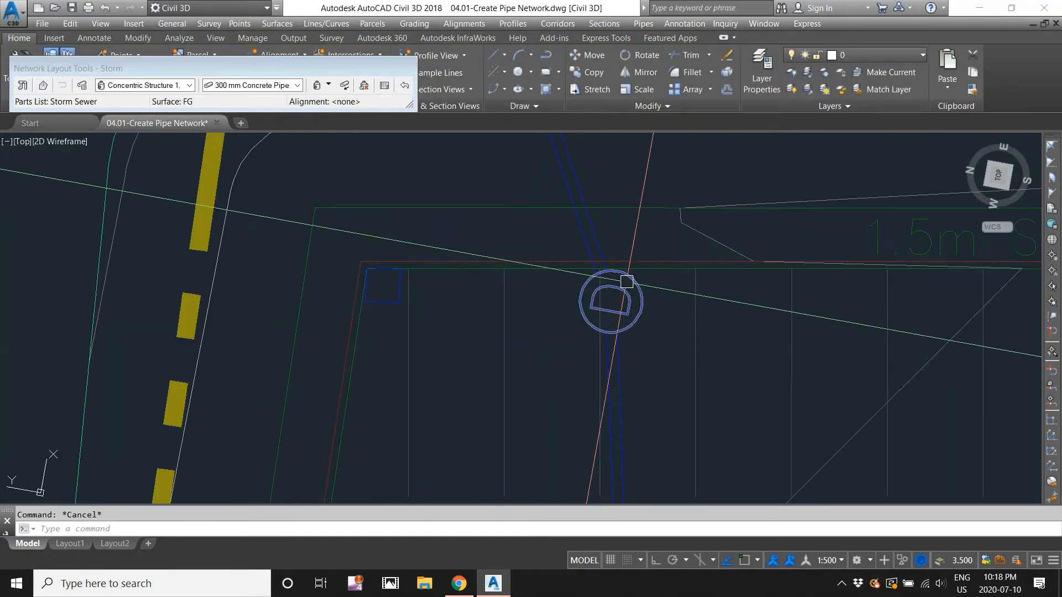
{"action": "left_click", "coordinate": [605, 299]}
{"action": "left_click", "coordinate": [610, 301]}
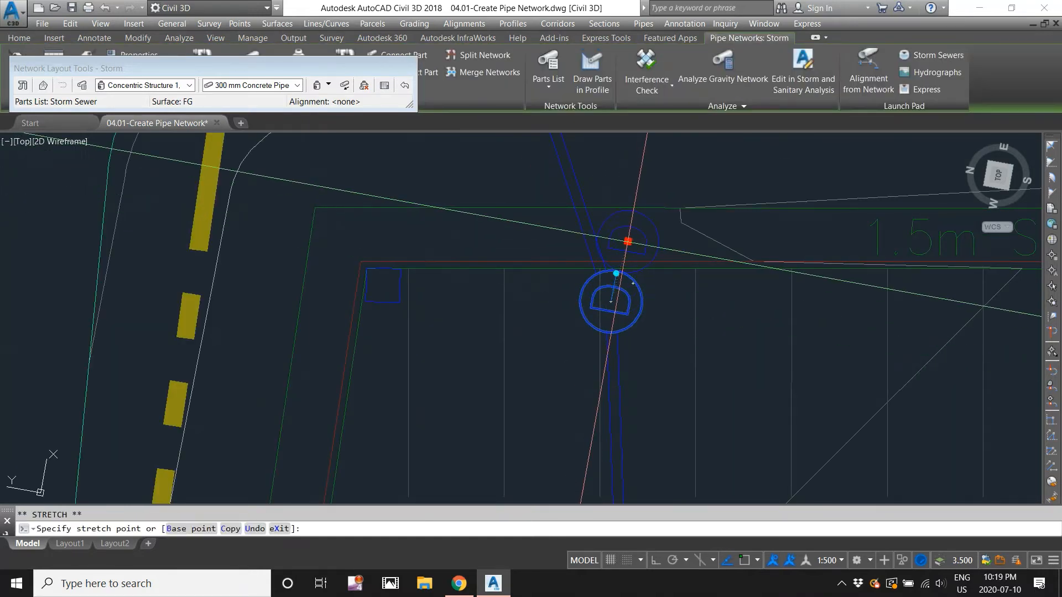
{"action": "middle_click_drag", "start_coordinate": [610, 301], "coordinate": [585, 344]}
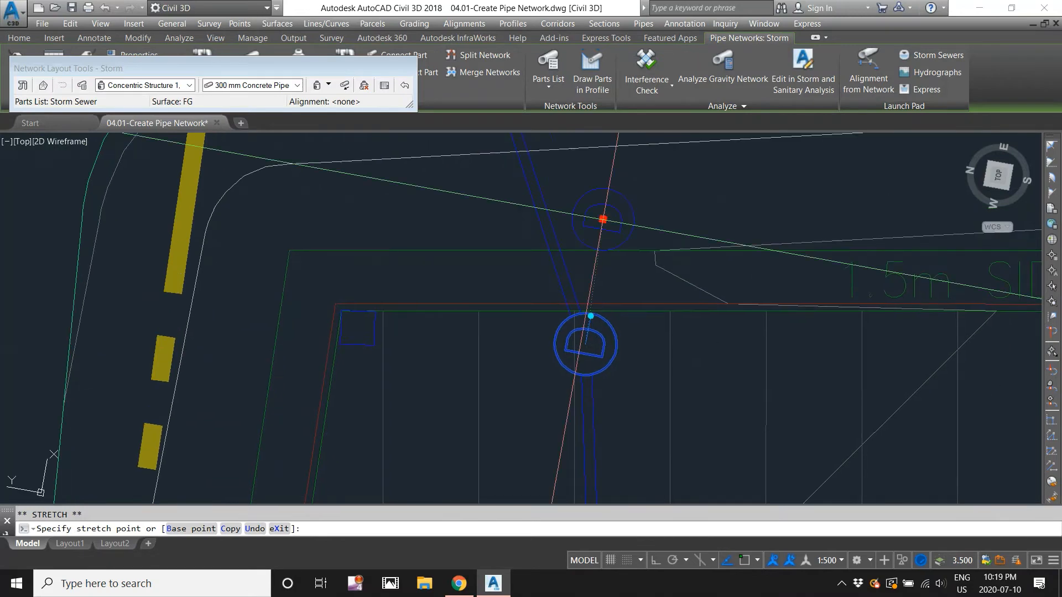
{"action": "left_click", "coordinate": [605, 214]}
{"action": "key", "text": "Escape"}
- Move the manhole back across the sidewalk into the parking stalls, inside the curb near the corner catch basin
{"action": "scroll", "coordinate": [575, 228], "scroll_direction": "down", "scroll_amount": 4}
{"action": "mouse_move", "coordinate": [590, 215]}
{"action": "middle_mouse_down"}
{"action": "mouse_move", "coordinate": [564, 255]}
{"action": "mouse_move", "coordinate": [545, 182]}
{"action": "middle_mouse_up"}
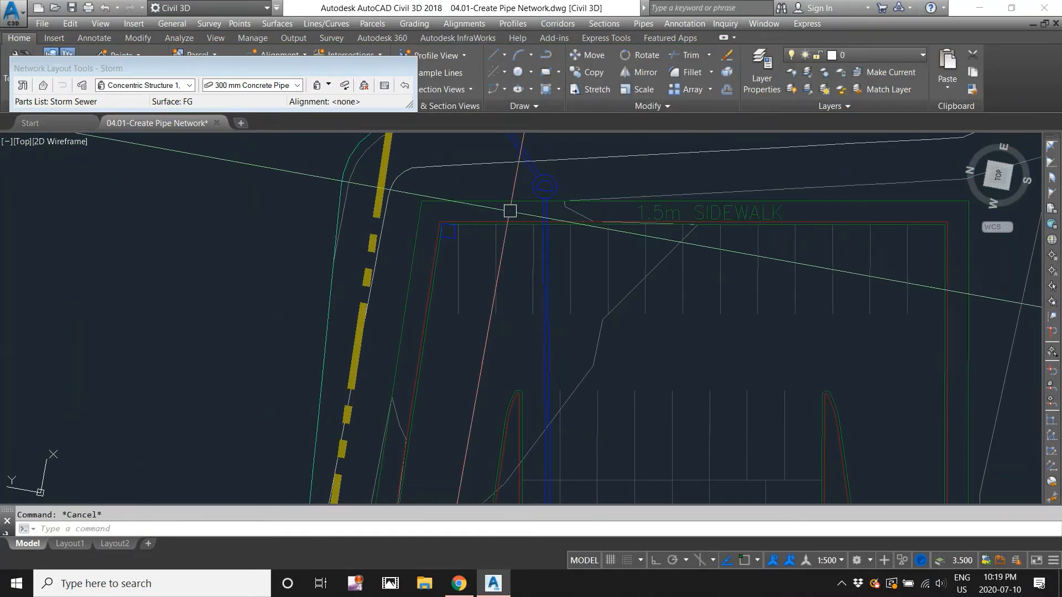
{"action": "scroll", "coordinate": [531, 191], "scroll_direction": "up", "scroll_amount": 3}
{"action": "left_click", "coordinate": [554, 170]}
{"action": "left_click", "coordinate": [558, 174]}
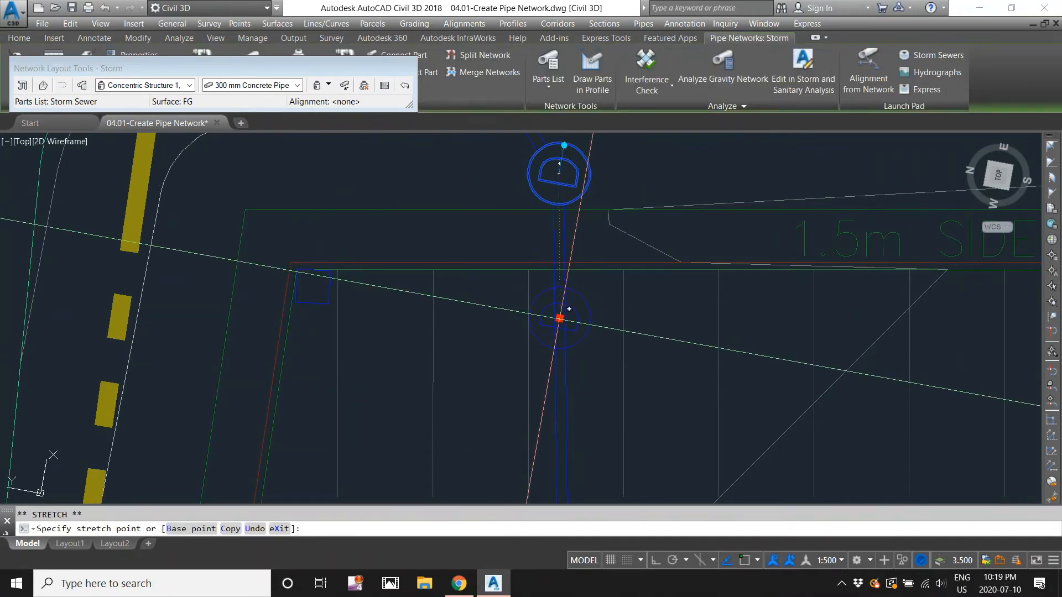
{"action": "left_click", "coordinate": [560, 320]}
{"action": "key", "text": "Escape"}
- Draw a 300 mm Concrete Pipe, pipes only, from the corner catch basin to the manhole in the parking stalls
{"action": "left_click", "coordinate": [328, 85]}
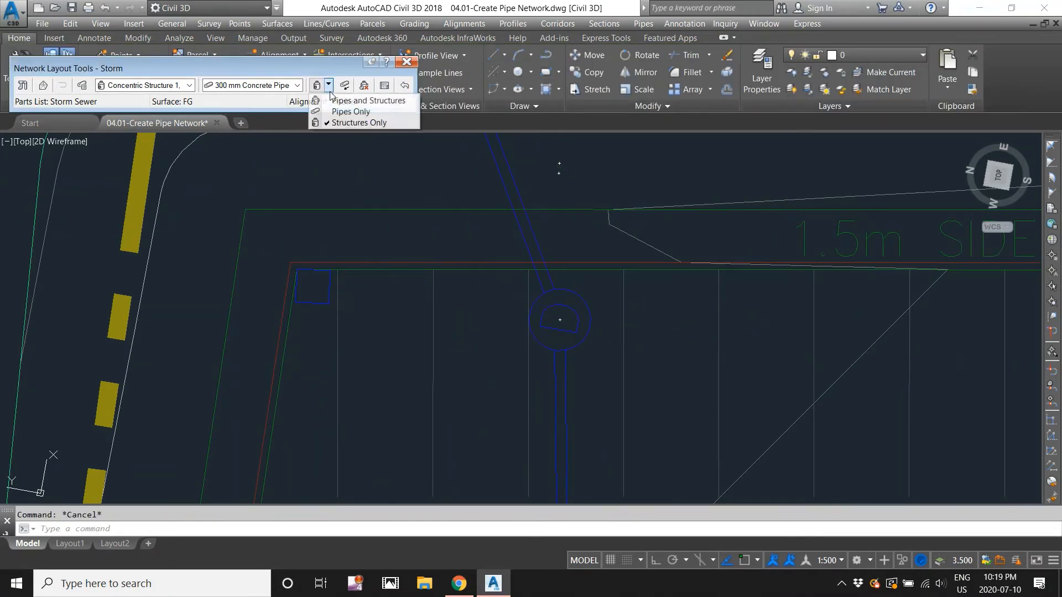
{"action": "left_click", "coordinate": [354, 113]}
{"action": "left_click", "coordinate": [331, 288]}
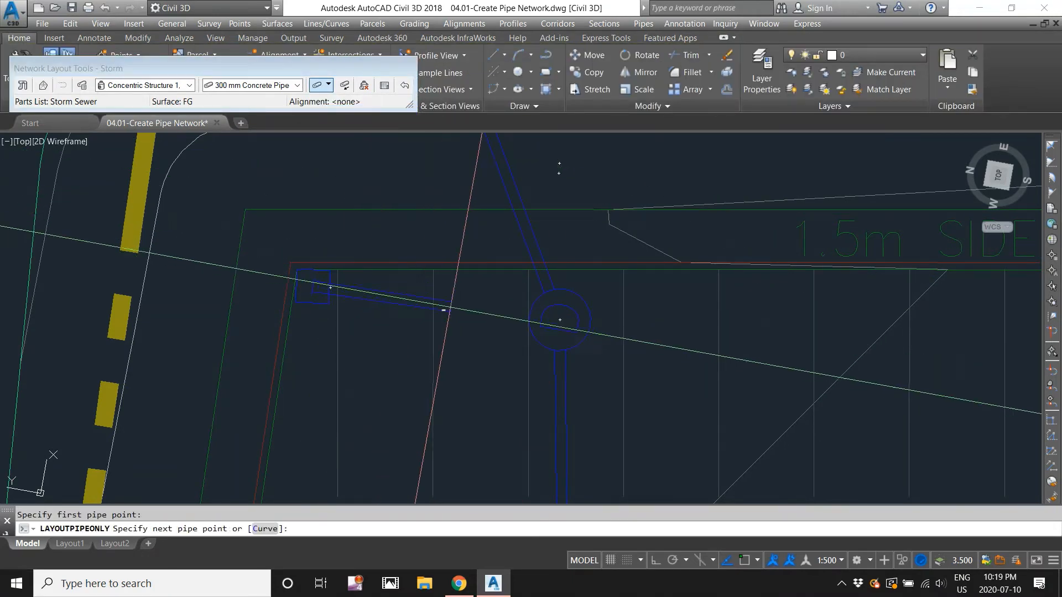
{"action": "left_click", "coordinate": [526, 325]}
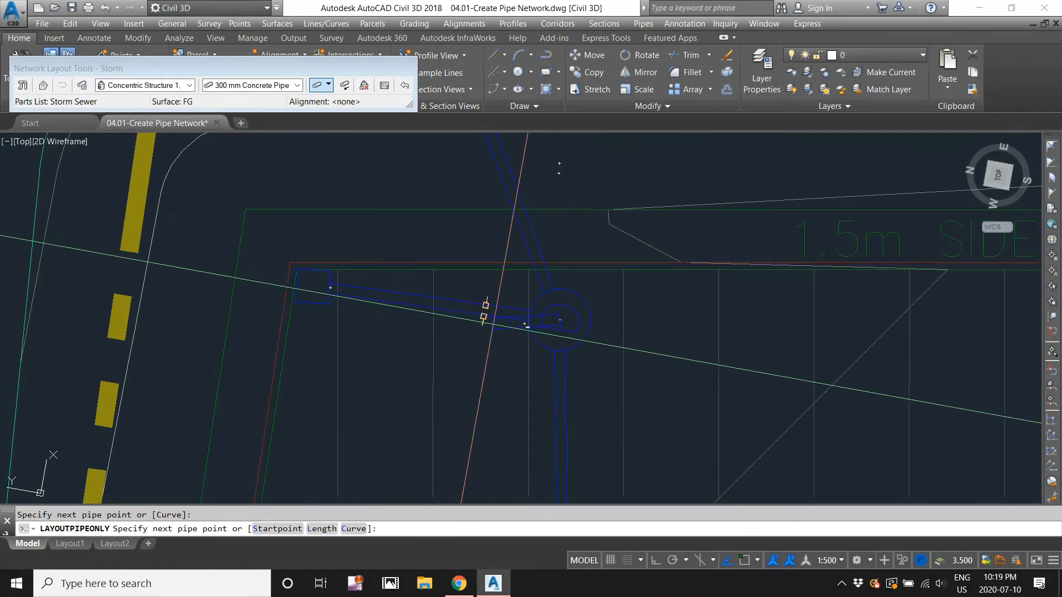
{"action": "key", "text": "Escape"}
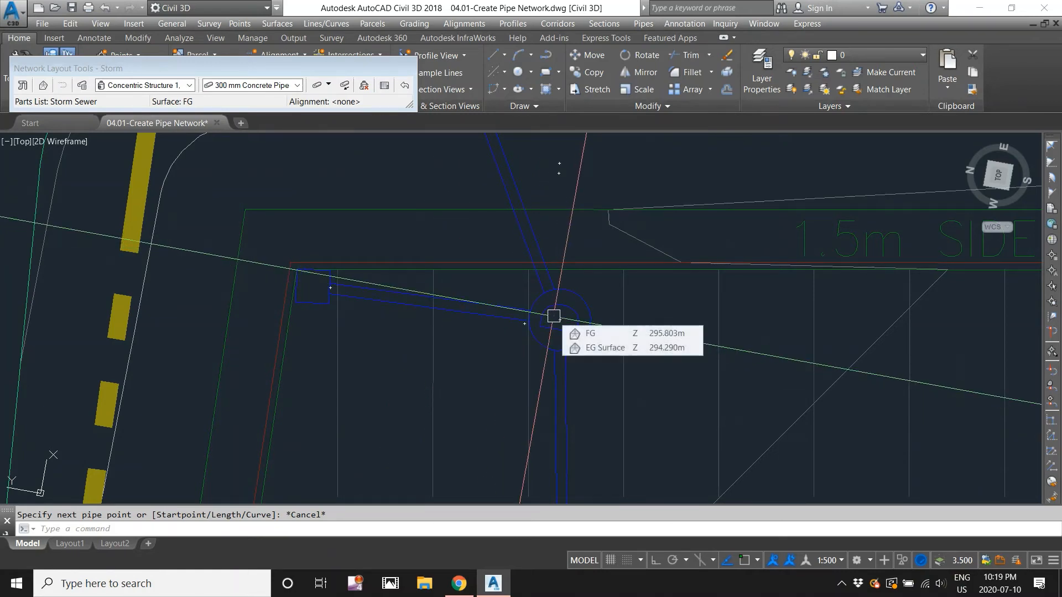
{"action": "scroll", "coordinate": [554, 316], "scroll_direction": "down", "scroll_amount": 3}
{"action": "scroll", "coordinate": [474, 308], "scroll_direction": "up", "scroll_amount": 3}
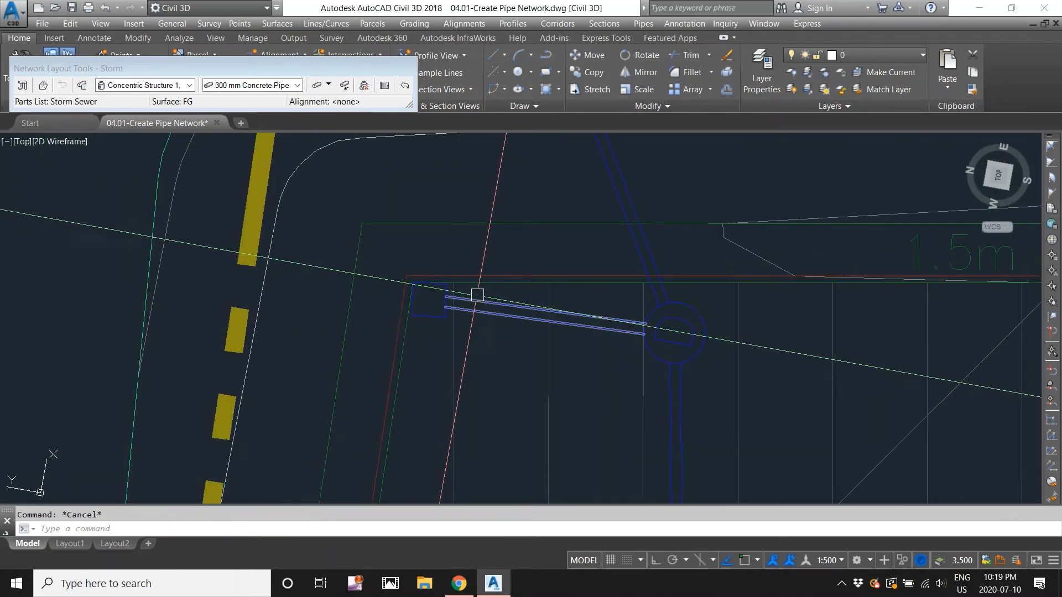
- Delete the corner catch basin with its connecting pipe and move the manhole into that curb corner of the parking stalls
{"action": "left_click", "coordinate": [478, 295]}
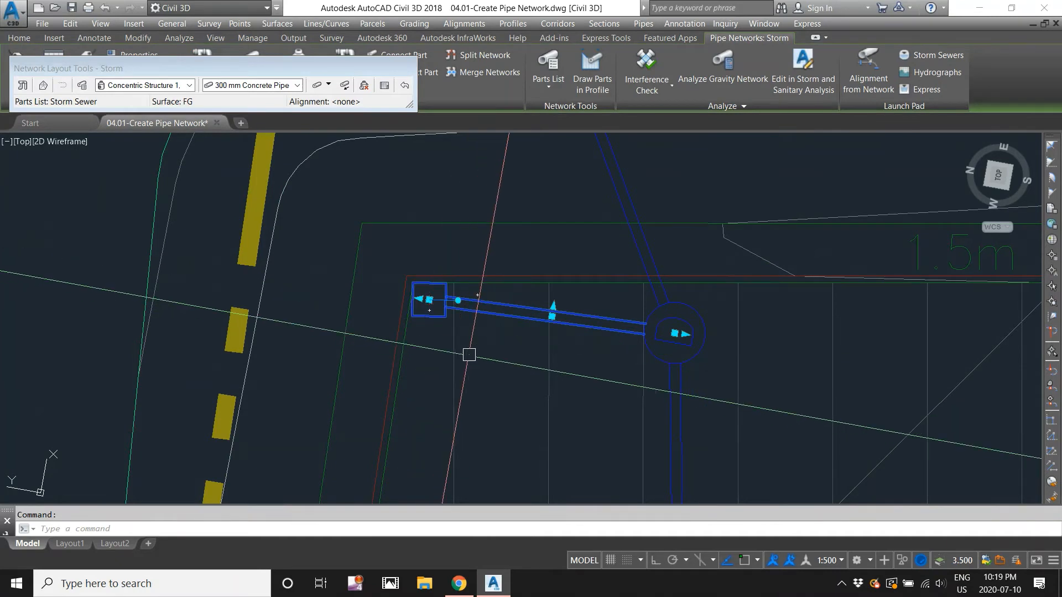
{"action": "key", "text": "Delete"}
{"action": "left_click", "coordinate": [689, 327]}
{"action": "left_click", "coordinate": [674, 332]}
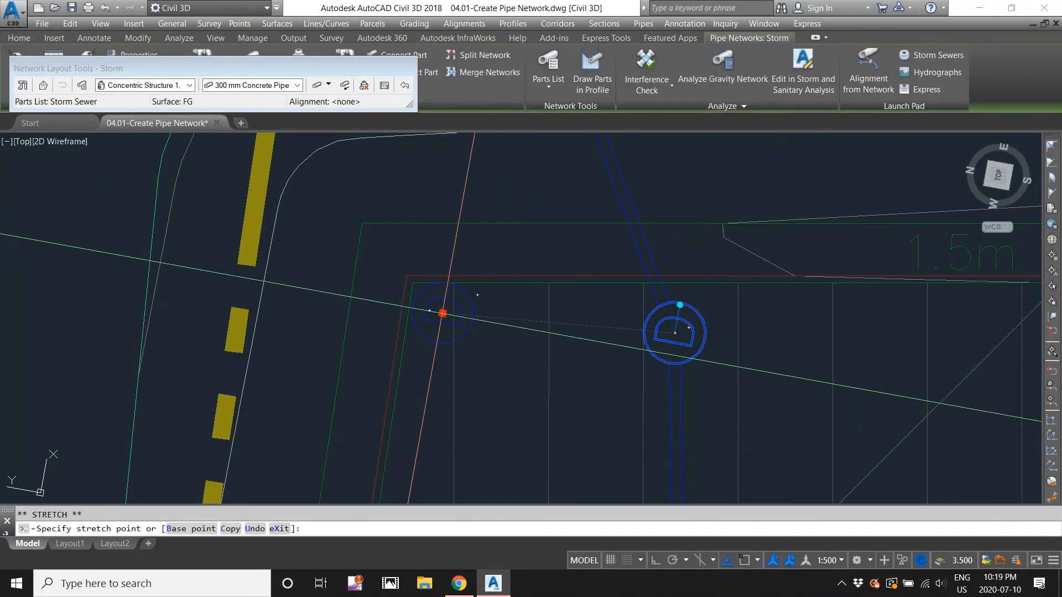
{"action": "key", "text": "Escape"}
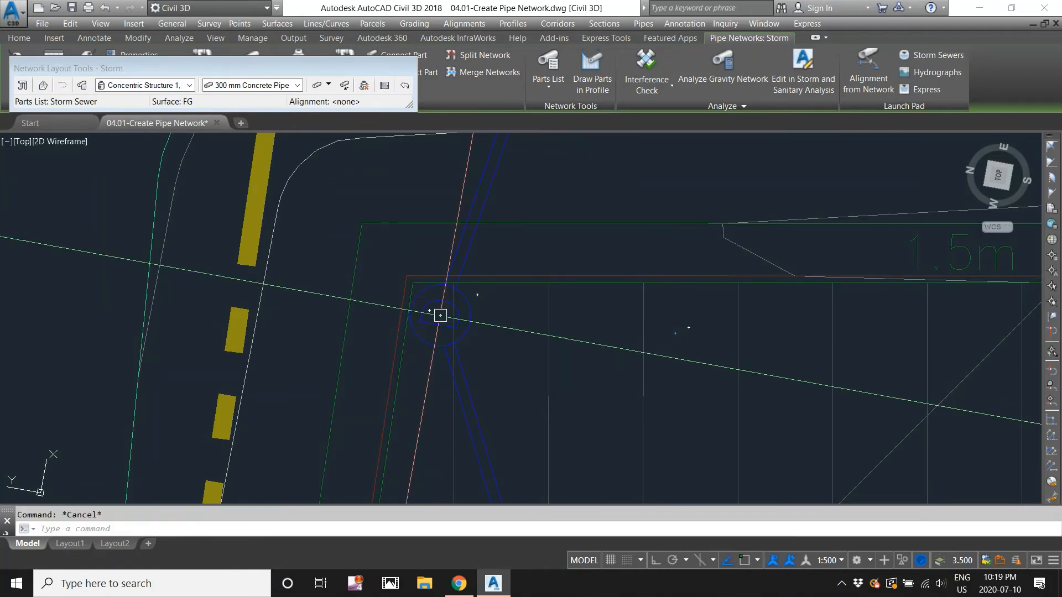
- Move the headwall sideways so it lines up more directly with the manhole in the parking lot corner
{"action": "scroll", "coordinate": [462, 282], "scroll_direction": "up", "scroll_amount": 5}
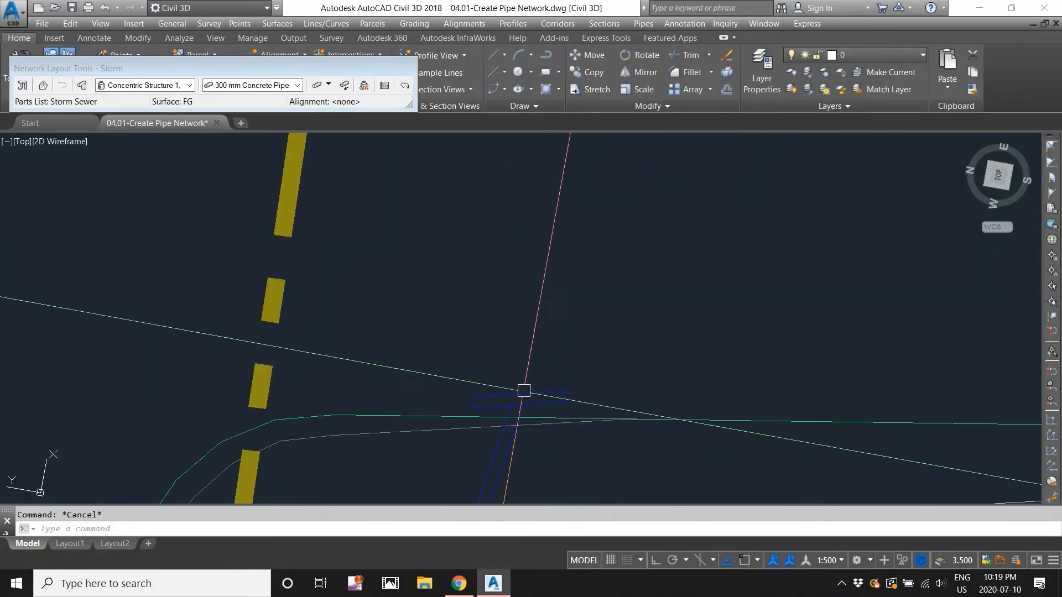
{"action": "left_click", "coordinate": [517, 398]}
{"action": "left_click", "coordinate": [519, 399]}
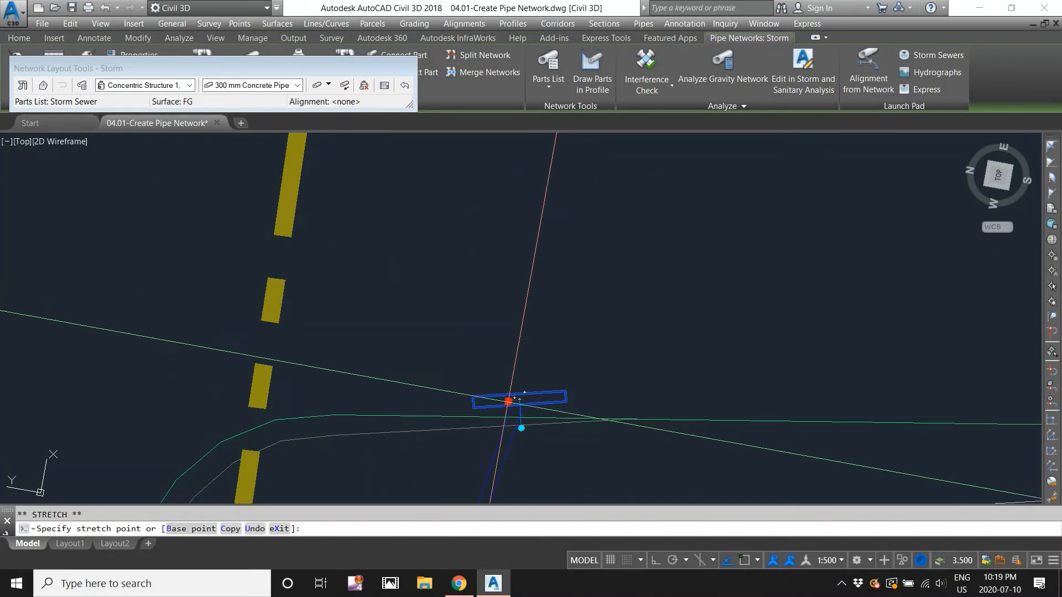
{"action": "scroll", "coordinate": [452, 389], "scroll_direction": "down", "scroll_amount": 5}
{"action": "key", "text": "Escape"}
- Open the corner manhole's structure properties and apply the Storm Sewer Manhole style
{"action": "scroll", "coordinate": [403, 368], "scroll_direction": "up", "scroll_amount": 5}
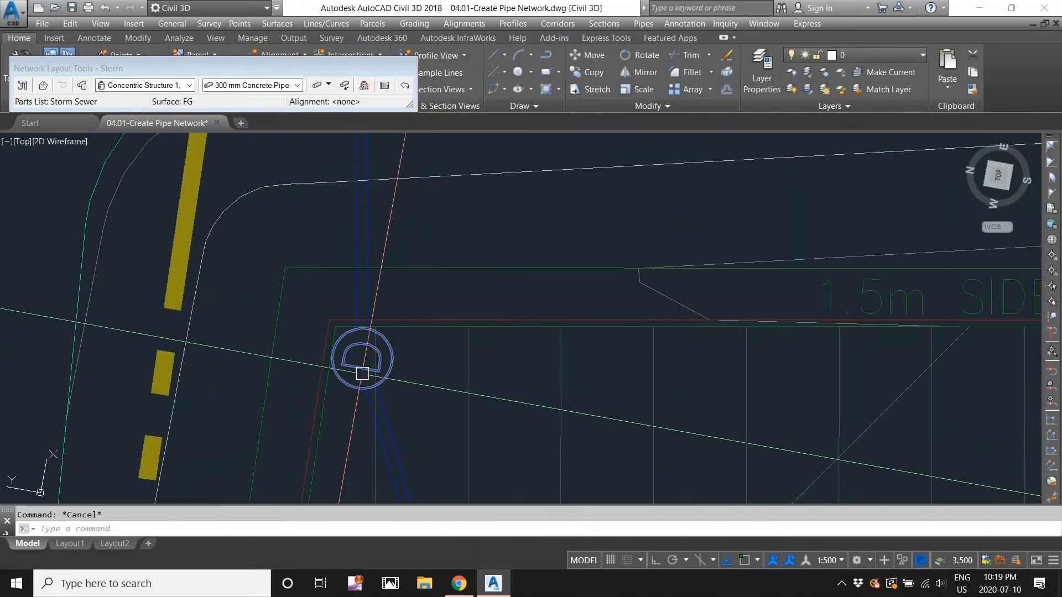
{"action": "scroll", "coordinate": [358, 328], "scroll_direction": "down", "scroll_amount": 3}
{"action": "scroll", "coordinate": [358, 329], "scroll_direction": "up", "scroll_amount": 2}
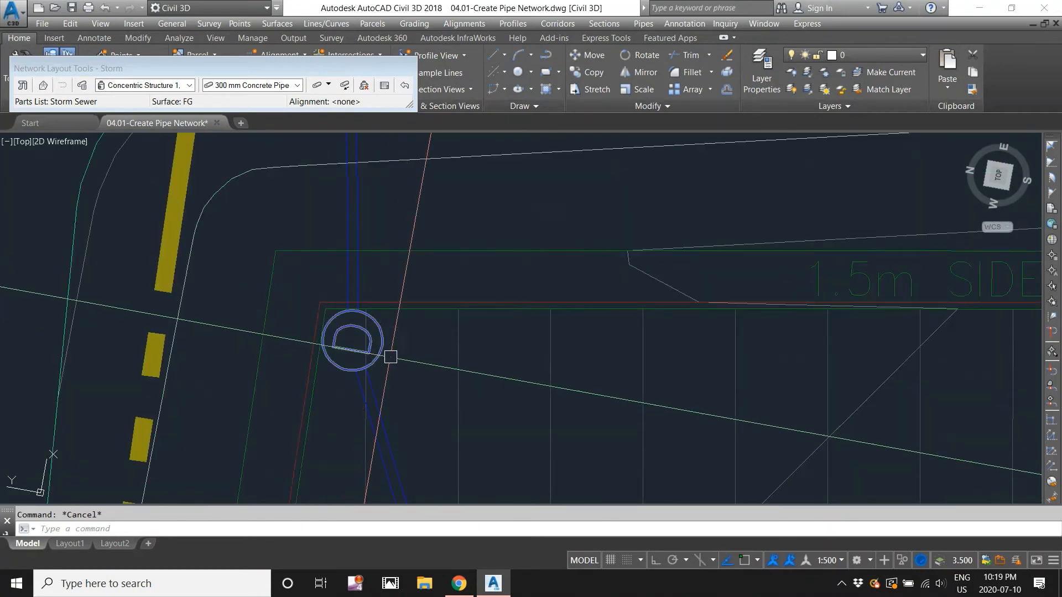
{"action": "left_click", "coordinate": [380, 352]}
{"action": "right_click", "coordinate": [387, 352]}
{"action": "left_click", "coordinate": [450, 202]}
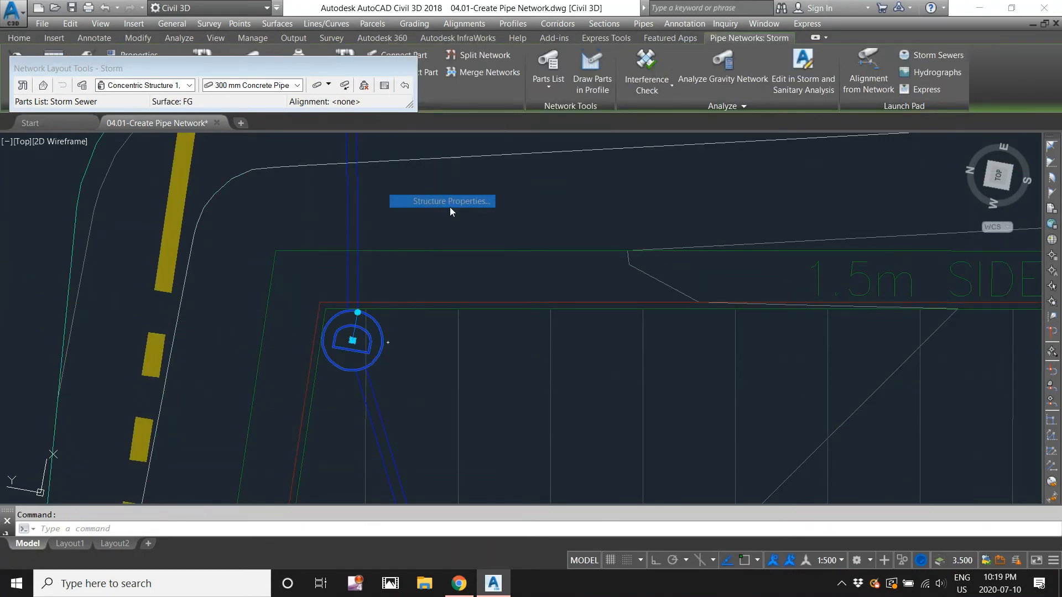
{"action": "left_click", "coordinate": [570, 392]}
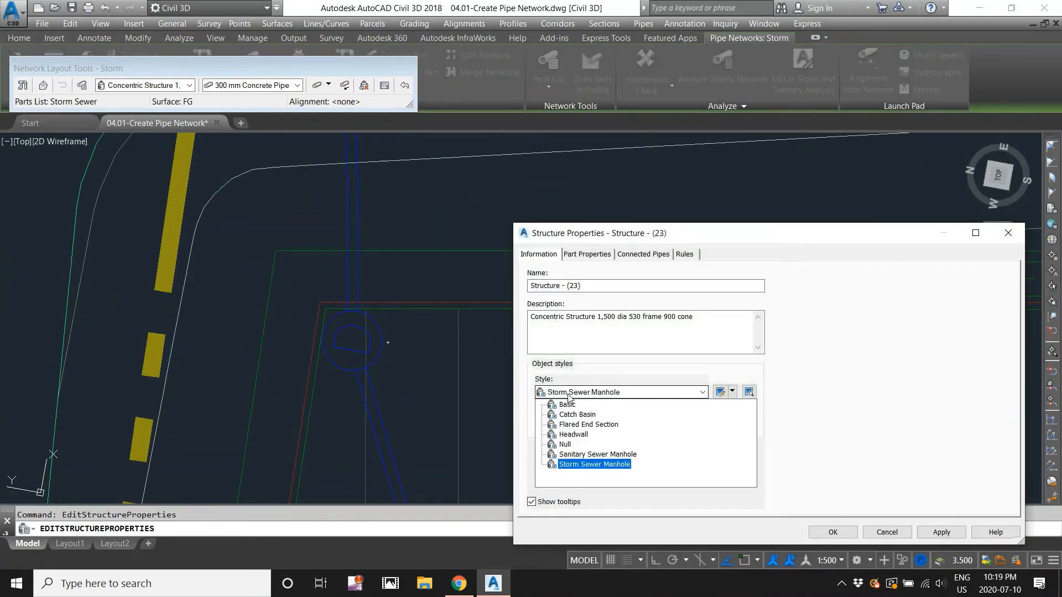
{"action": "left_click", "coordinate": [595, 464]}
{"action": "left_click", "coordinate": [832, 532]}
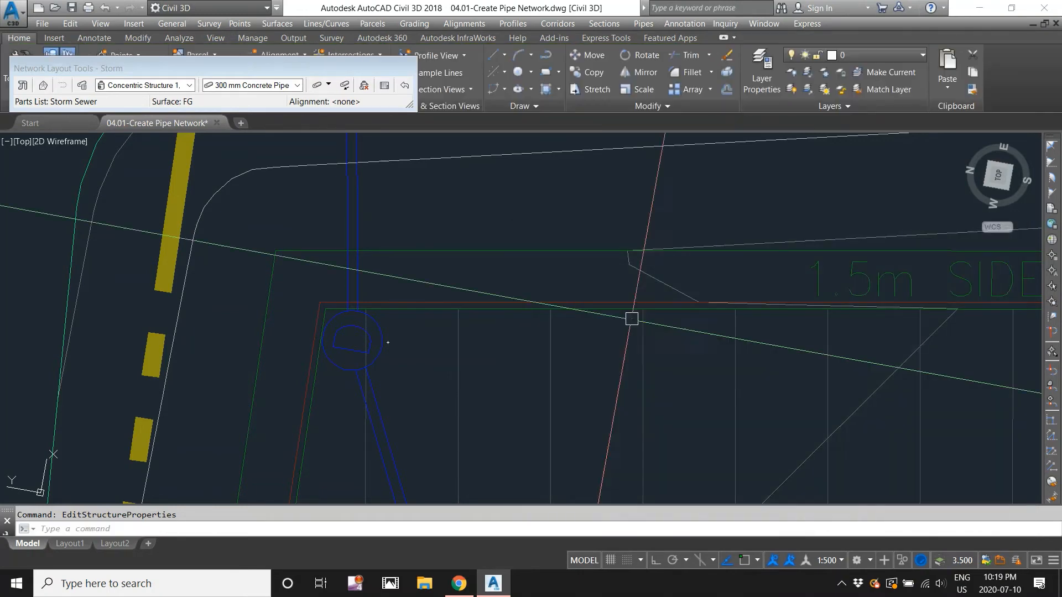
- Rotate the corner manhole about its centre
{"action": "scroll", "coordinate": [384, 332], "scroll_direction": "up", "scroll_amount": 2}
{"action": "left_click", "coordinate": [386, 328]}
{"action": "left_click", "coordinate": [393, 332]}
{"action": "left_click", "coordinate": [388, 349]}
{"action": "left_click", "coordinate": [377, 337]}
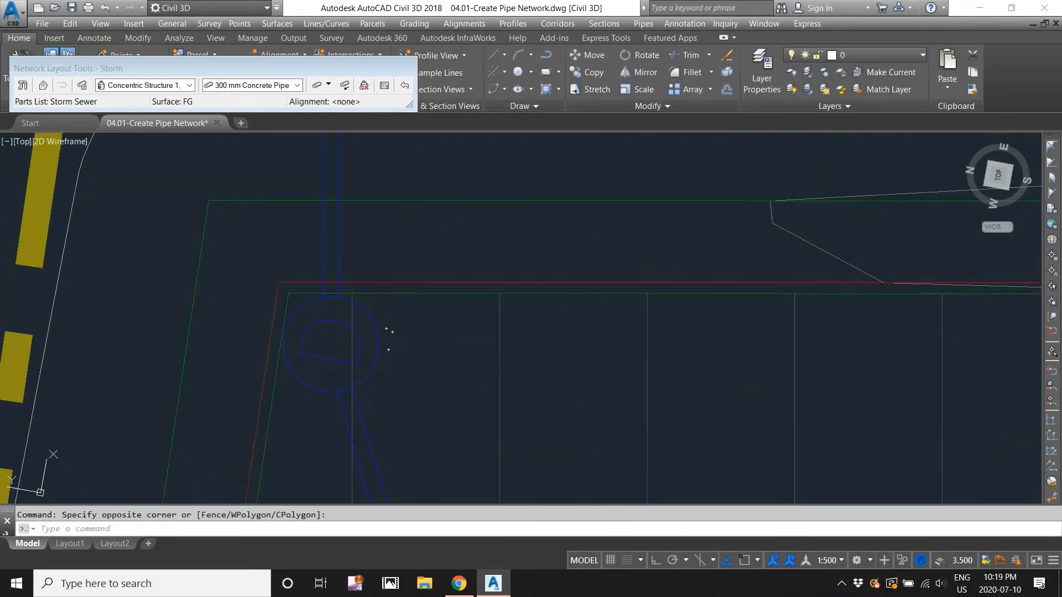
{"action": "left_click", "coordinate": [337, 316]}
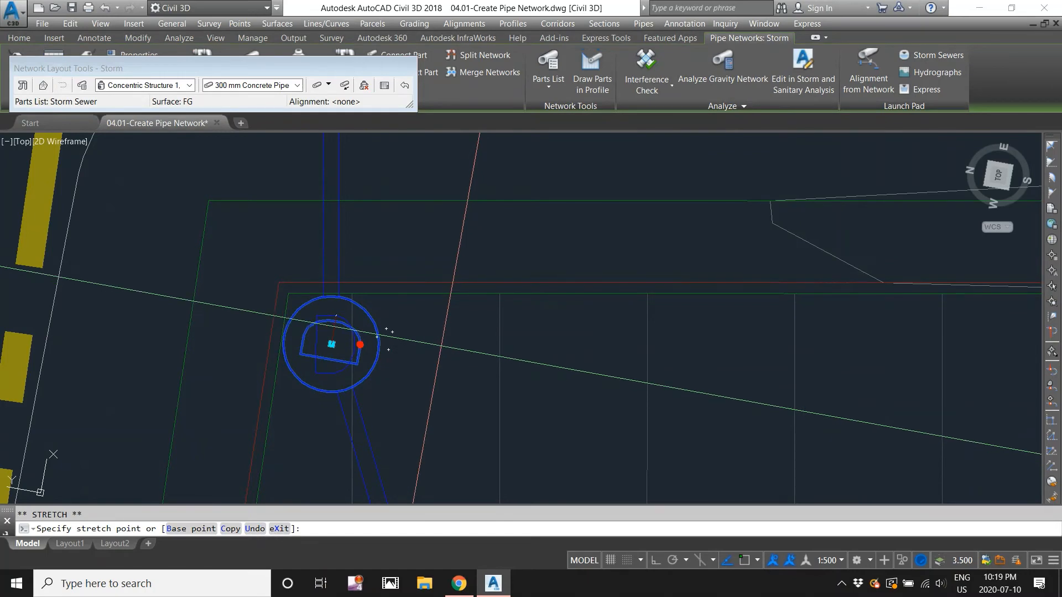
{"action": "scroll", "coordinate": [361, 328], "scroll_direction": "down", "scroll_amount": 5}
{"action": "key", "text": "Escape"}
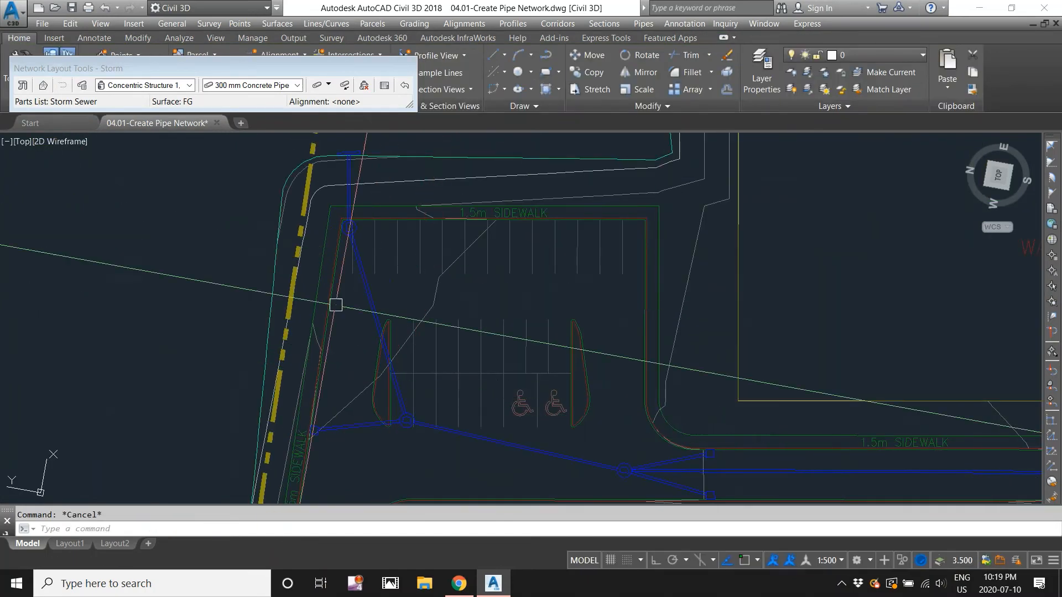
- Move the catch basin beside the sidewalk near the parking island along the curb, farther away from the corner manhole
{"action": "scroll", "coordinate": [346, 216], "scroll_direction": "up", "scroll_amount": 5}
{"action": "scroll", "coordinate": [408, 218], "scroll_direction": "down", "scroll_amount": 5}
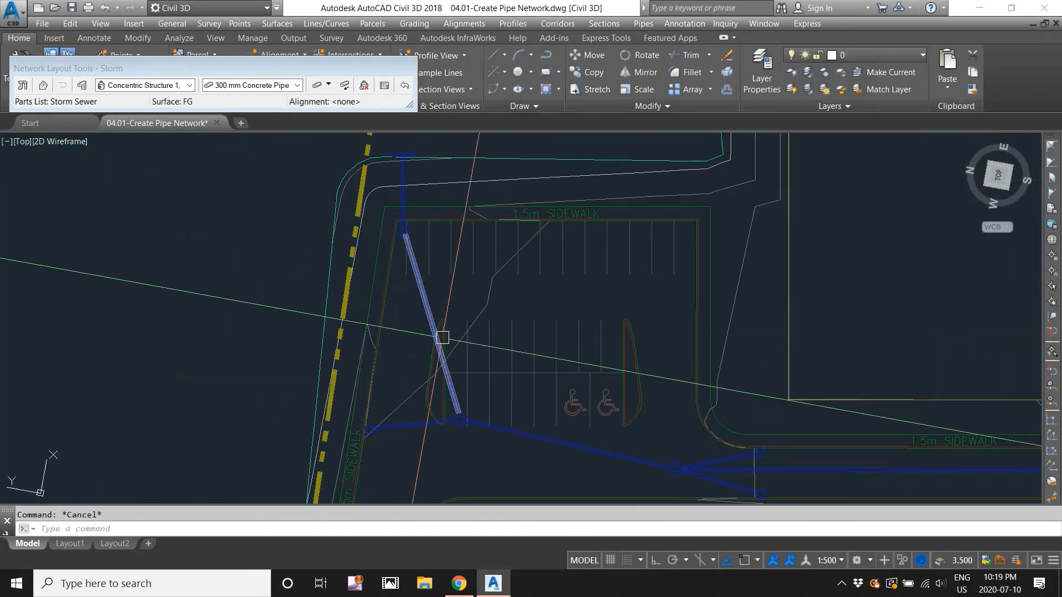
{"action": "scroll", "coordinate": [443, 337], "scroll_direction": "up", "scroll_amount": 5}
{"action": "scroll", "coordinate": [459, 307], "scroll_direction": "down", "scroll_amount": 3}
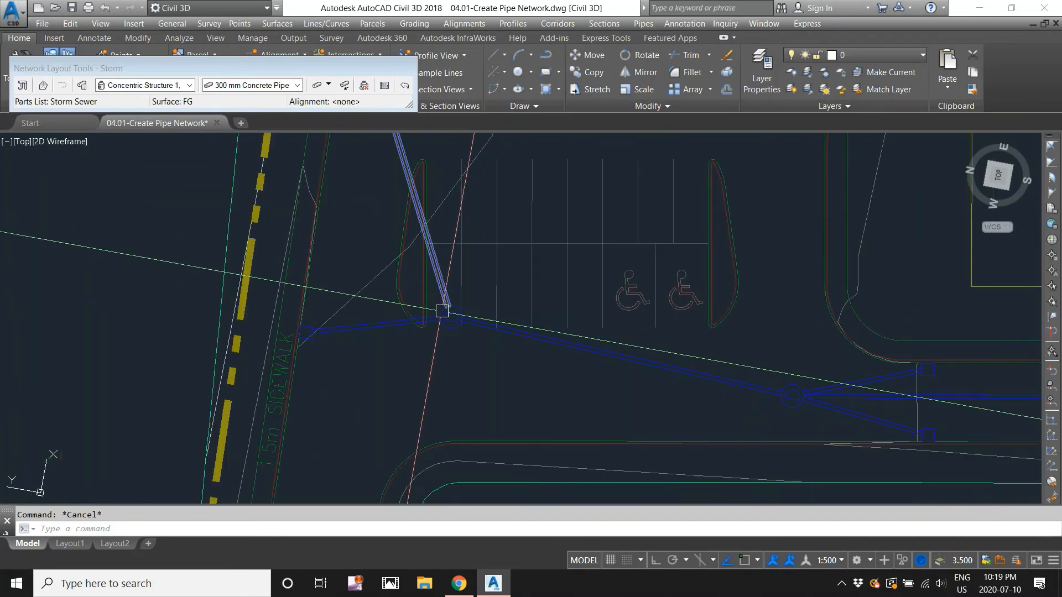
{"action": "scroll", "coordinate": [338, 316], "scroll_direction": "up", "scroll_amount": 2}
{"action": "scroll", "coordinate": [476, 280], "scroll_direction": "up", "scroll_amount": 2}
{"action": "scroll", "coordinate": [486, 238], "scroll_direction": "down", "scroll_amount": 2}
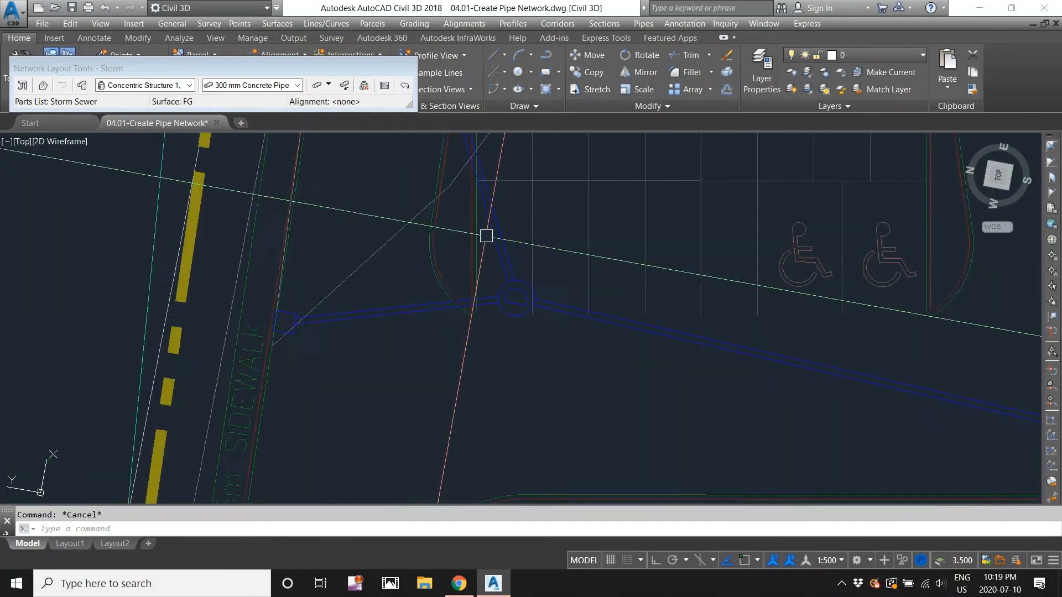
{"action": "scroll", "coordinate": [486, 236], "scroll_direction": "up", "scroll_amount": 2}
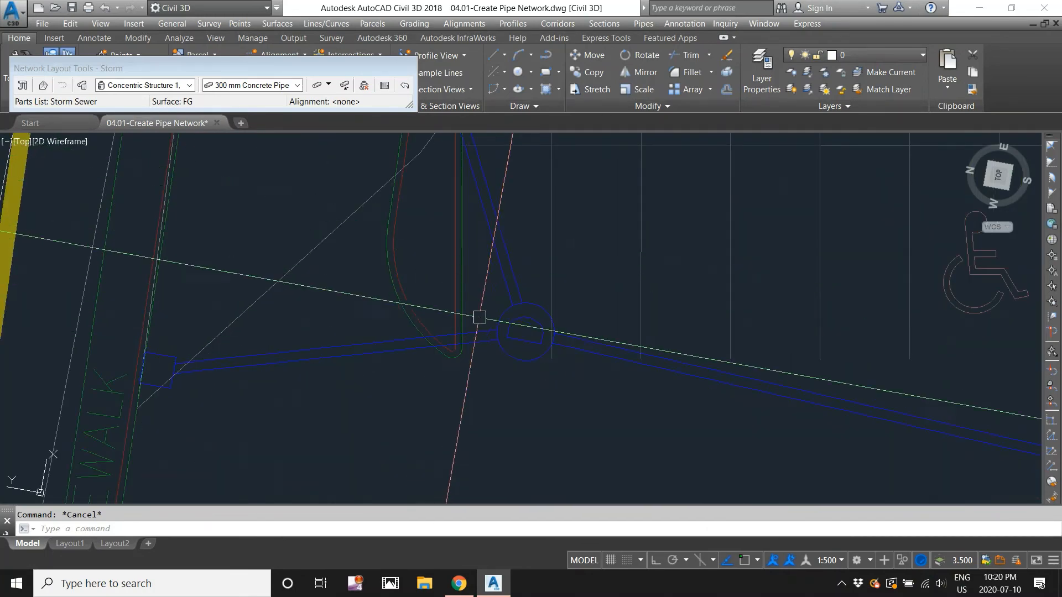
{"action": "left_click", "coordinate": [161, 352]}
{"action": "left_click", "coordinate": [158, 369]}
{"action": "middle_click_drag", "start_coordinate": [172, 378], "coordinate": [251, 241]}
{"action": "scroll", "coordinate": [251, 241], "scroll_direction": "up", "scroll_amount": 2}
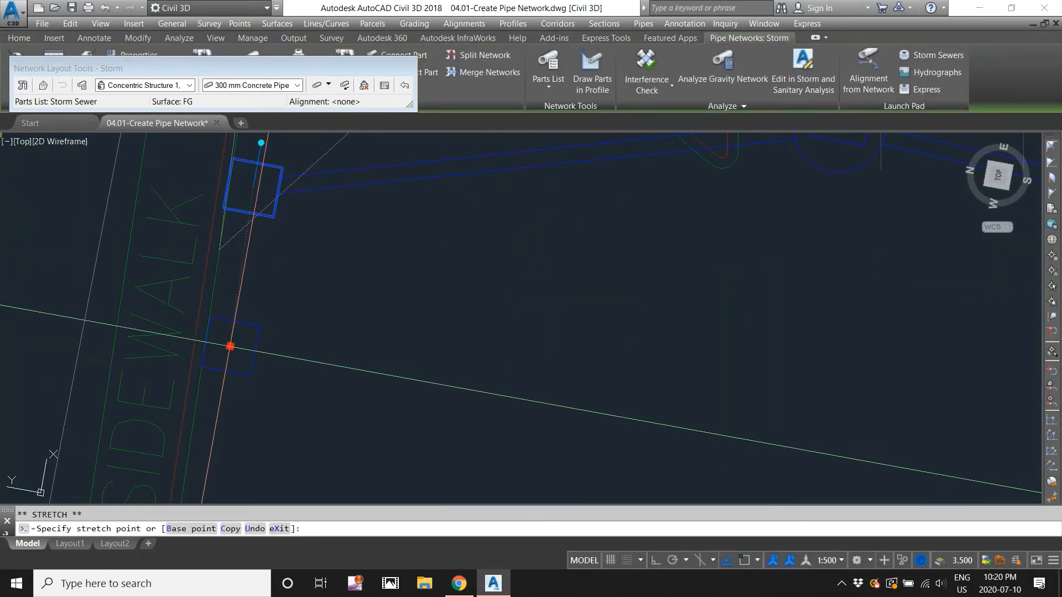
{"action": "scroll", "coordinate": [230, 346], "scroll_direction": "down", "scroll_amount": 6}
{"action": "key", "text": "Escape"}
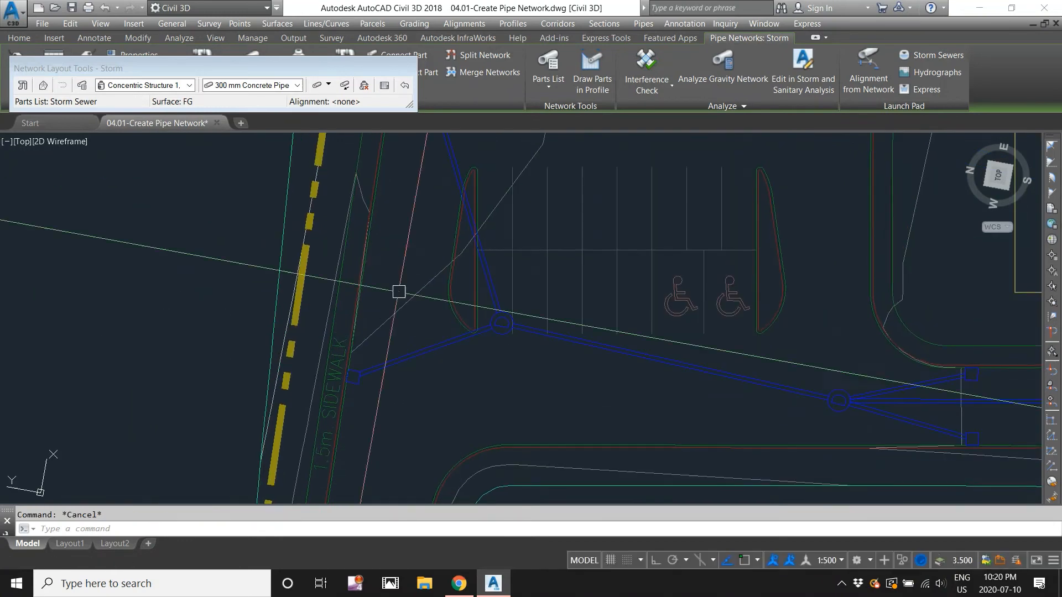
- Add an angular dimension at the parking island manhole between the pipe from the corner manhole and the catch basin pipe
{"action": "left_click_drag", "start_coordinate": [135, 76], "coordinate": [137, 191]}
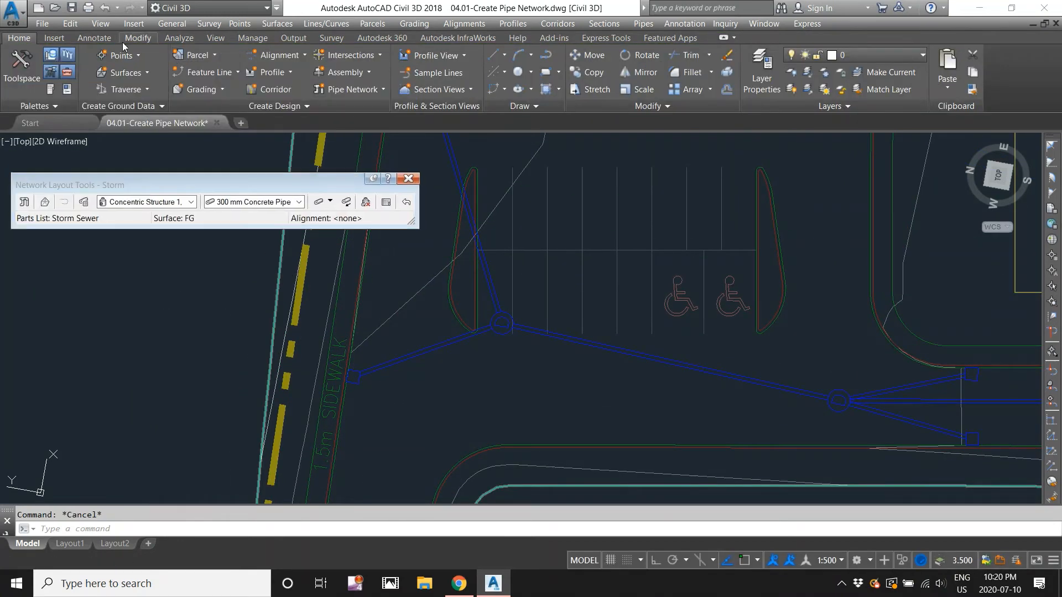
{"action": "left_click", "coordinate": [94, 38]}
{"action": "left_click", "coordinate": [307, 66]}
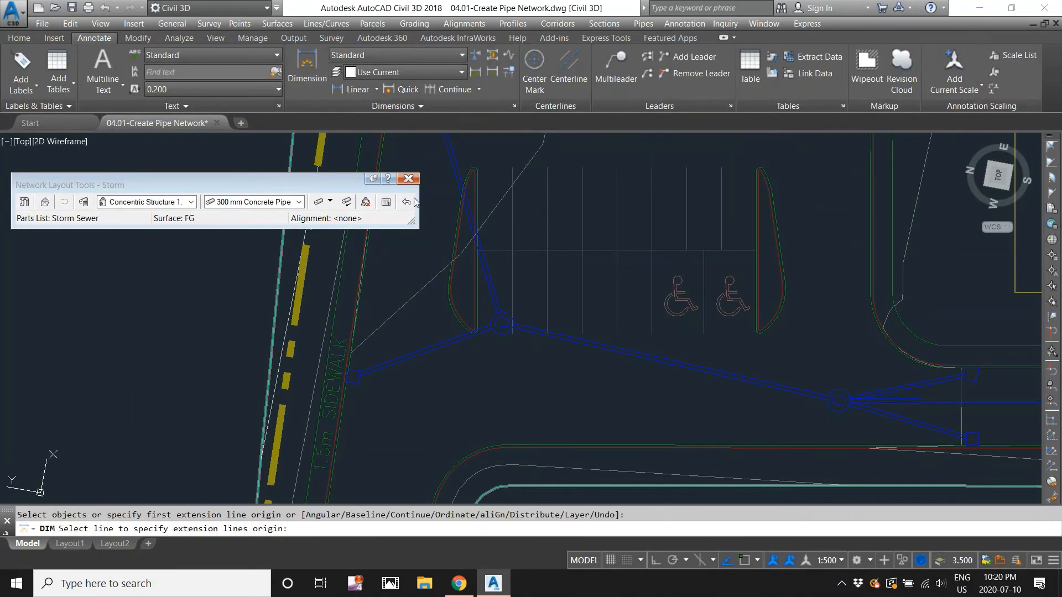
{"action": "left_click", "coordinate": [491, 290]}
{"action": "scroll", "coordinate": [460, 321], "scroll_direction": "up", "scroll_amount": 2}
{"action": "left_click", "coordinate": [452, 347]}
{"action": "scroll", "coordinate": [459, 310], "scroll_direction": "up", "scroll_amount": 2}
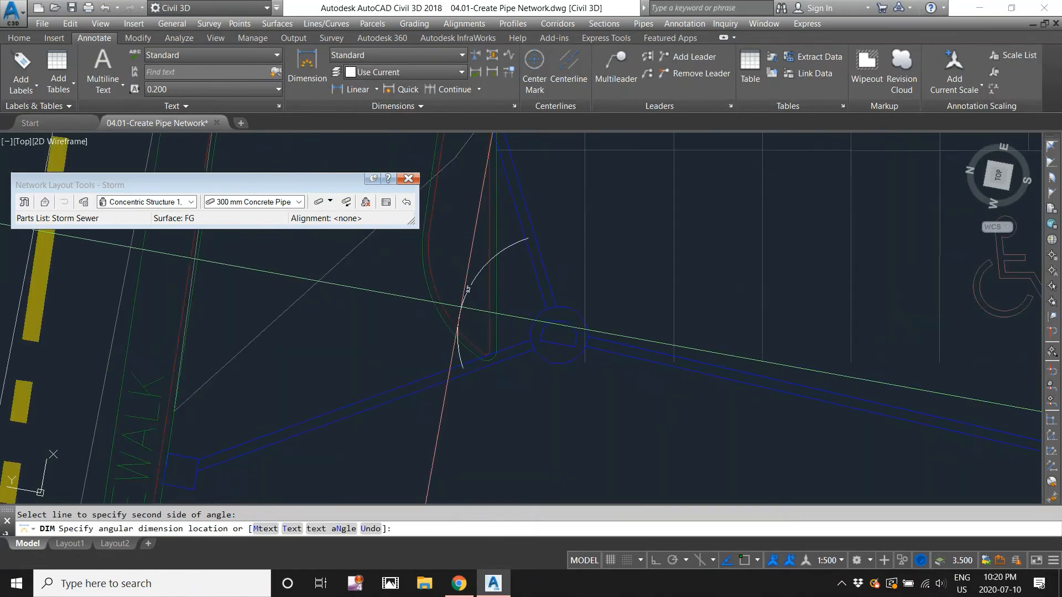
{"action": "left_click", "coordinate": [462, 298]}
{"action": "scroll", "coordinate": [466, 289], "scroll_direction": "up", "scroll_amount": 1}
{"action": "key", "text": "Escape"}
- Delete the angular dimension between the two pipes at the parking island manhole
{"action": "scroll", "coordinate": [476, 247], "scroll_direction": "down", "scroll_amount": 5}
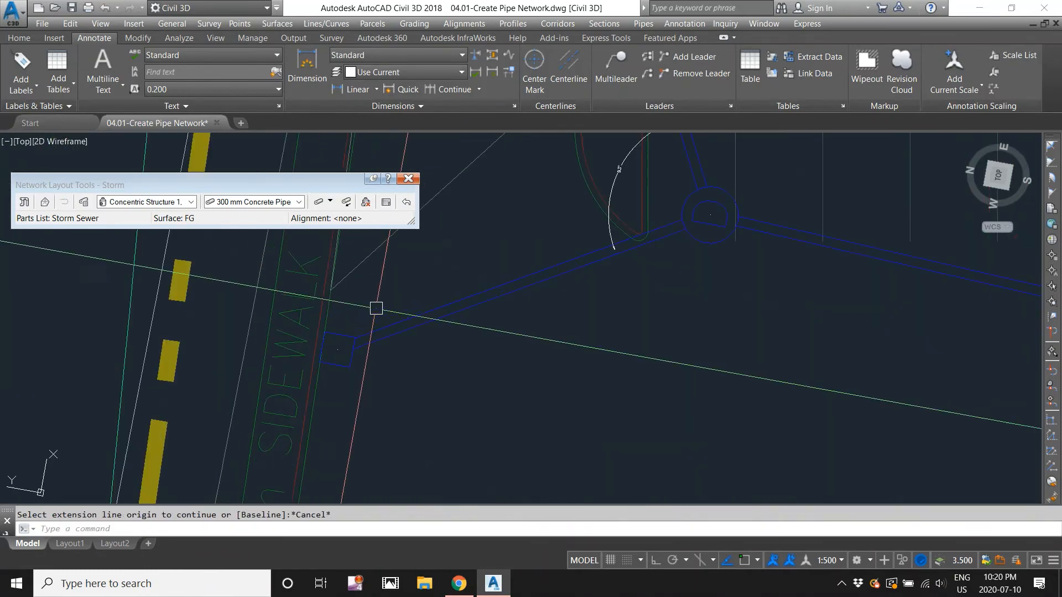
{"action": "scroll", "coordinate": [457, 349], "scroll_direction": "down", "scroll_amount": 4}
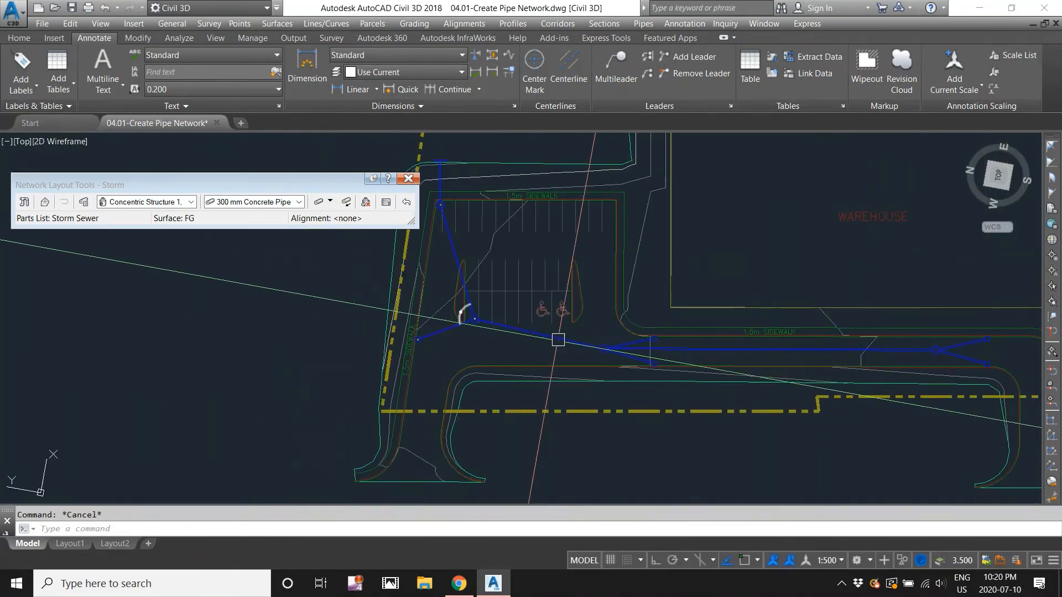
{"action": "scroll", "coordinate": [443, 341], "scroll_direction": "up", "scroll_amount": 4}
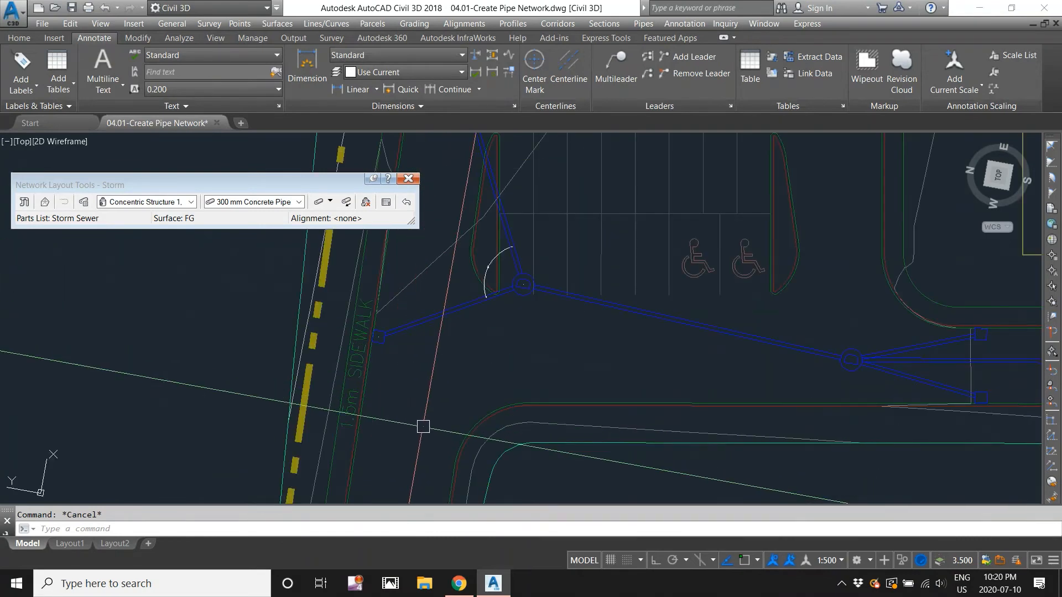
{"action": "mouse_move", "coordinate": [516, 208]}
{"action": "middle_mouse_down"}
{"action": "mouse_move", "coordinate": [520, 337]}
{"action": "mouse_move", "coordinate": [491, 327]}
{"action": "middle_mouse_up"}
{"action": "scroll", "coordinate": [504, 307], "scroll_direction": "down", "scroll_amount": 2}
{"action": "scroll", "coordinate": [500, 333], "scroll_direction": "down", "scroll_amount": 2}
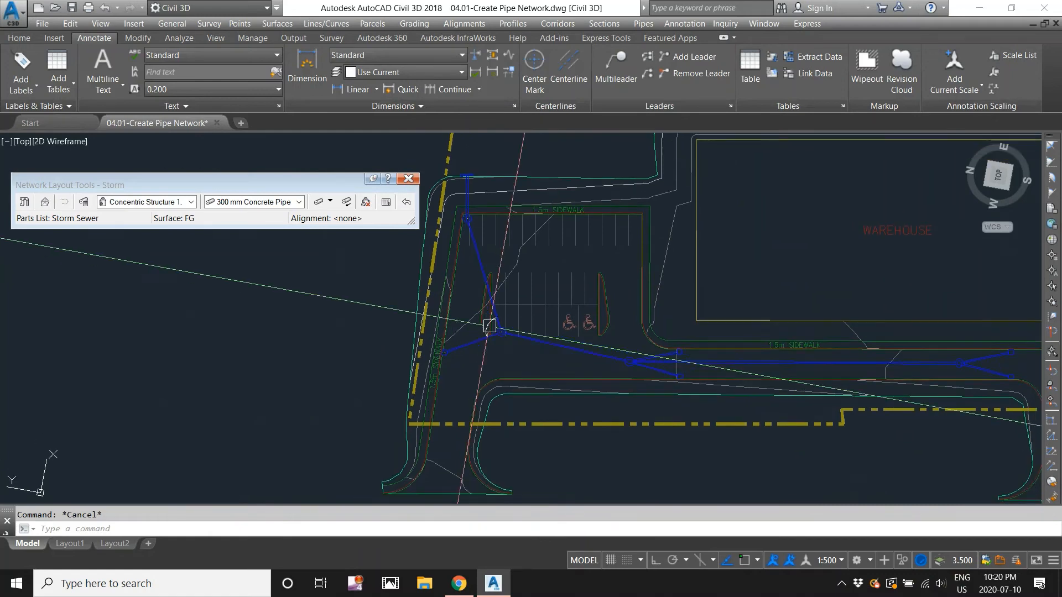
{"action": "scroll", "coordinate": [491, 326], "scroll_direction": "up", "scroll_amount": 2}
{"action": "left_click", "coordinate": [489, 322]}
{"action": "key", "text": "Delete"}
{"action": "scroll", "coordinate": [461, 374], "scroll_direction": "down", "scroll_amount": 2}
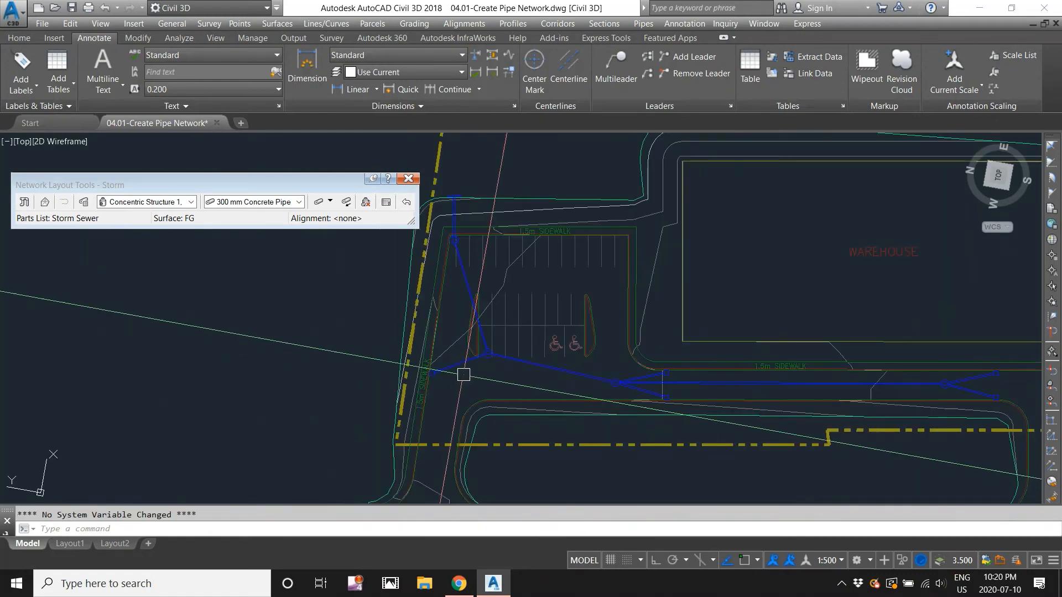
{"action": "key", "text": "Escape"}
- Move the manhole joining the two driveway catch basins closer to them along the main pipe run
{"action": "middle_click_drag", "start_coordinate": [599, 329], "coordinate": [531, 345]}
{"action": "scroll", "coordinate": [531, 345], "scroll_direction": "down", "scroll_amount": 2}
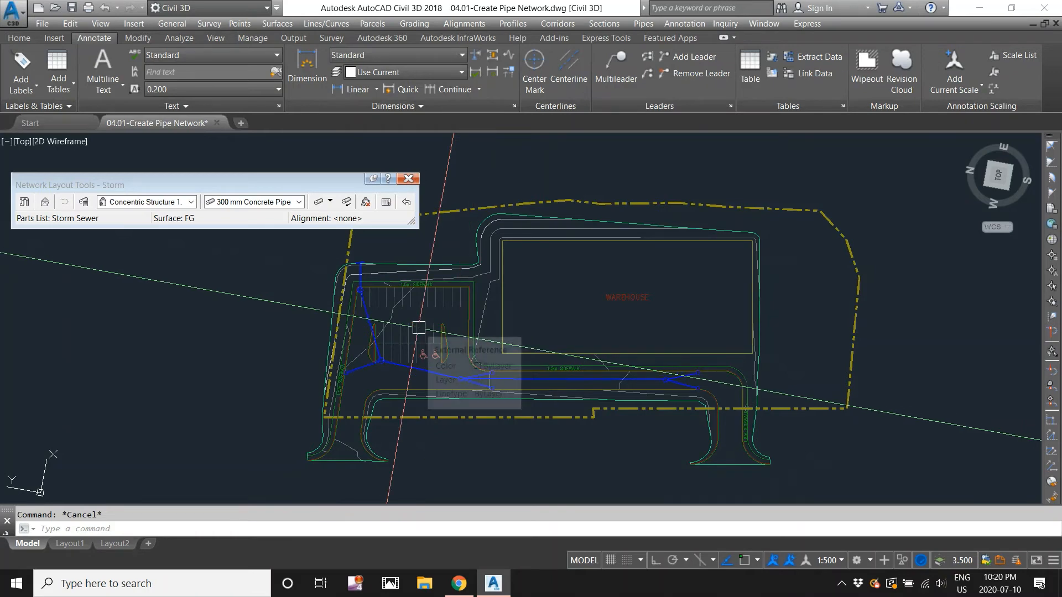
{"action": "scroll", "coordinate": [491, 328], "scroll_direction": "up", "scroll_amount": 2}
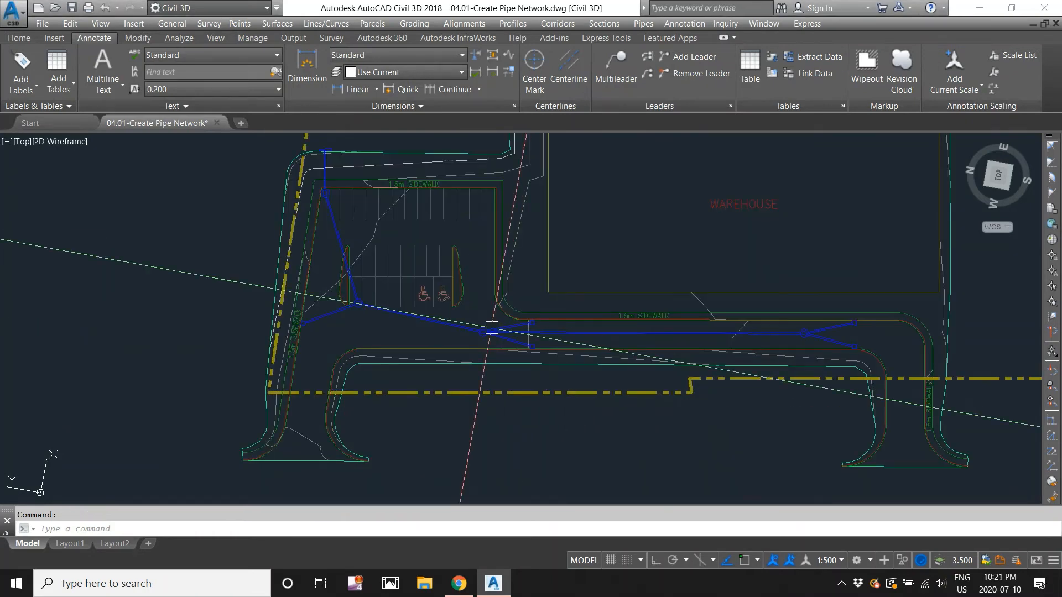
{"action": "scroll", "coordinate": [492, 328], "scroll_direction": "up", "scroll_amount": 4}
{"action": "scroll", "coordinate": [488, 330], "scroll_direction": "down", "scroll_amount": 2}
{"action": "mouse_move", "coordinate": [490, 332]}
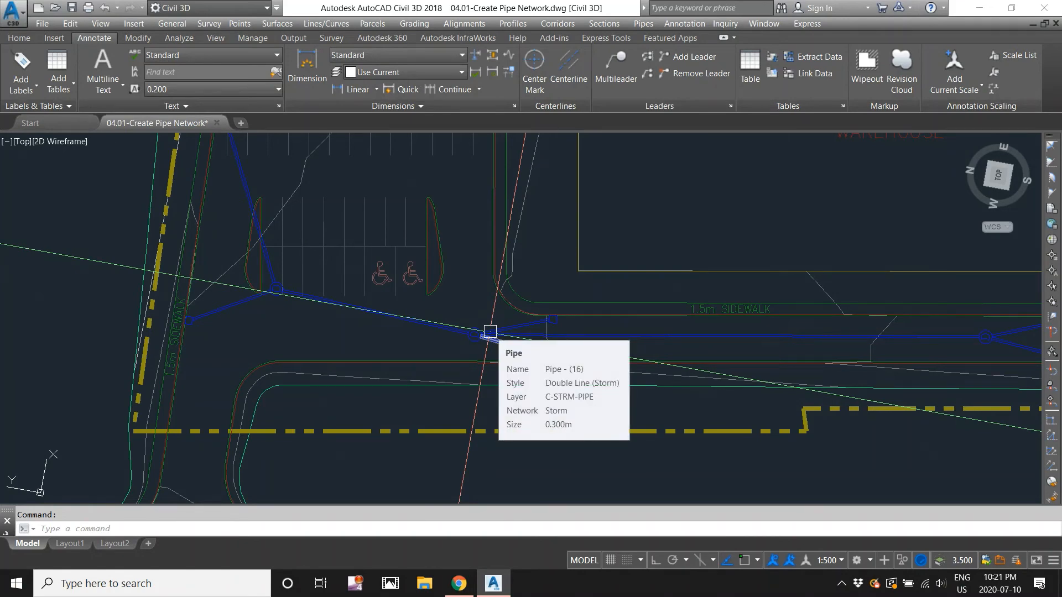
{"action": "scroll", "coordinate": [495, 343], "scroll_direction": "up", "scroll_amount": 5}
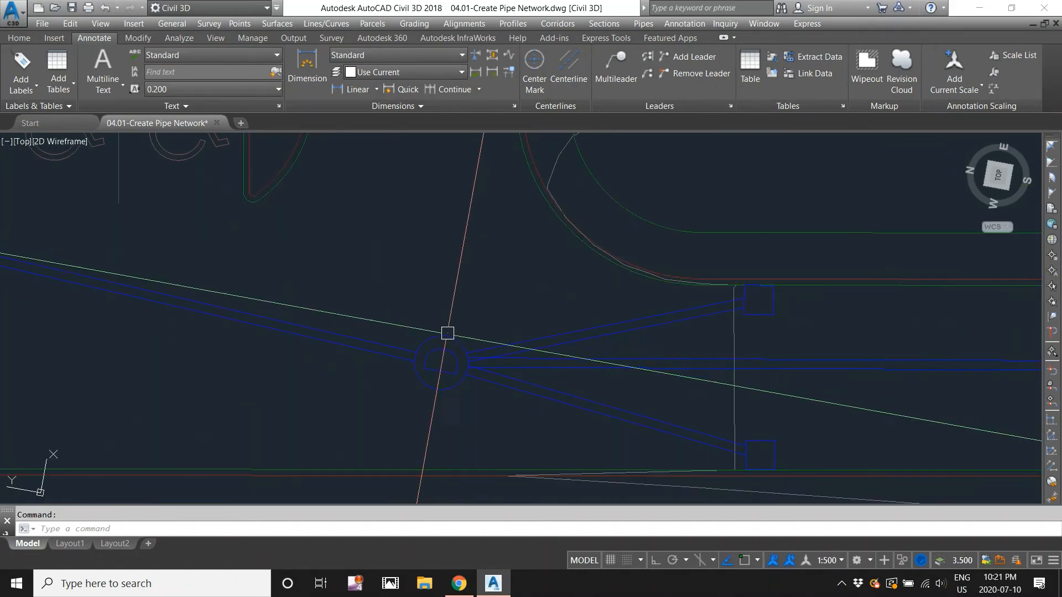
{"action": "left_click", "coordinate": [444, 351]}
{"action": "scroll", "coordinate": [576, 362], "scroll_direction": "down", "scroll_amount": 5}
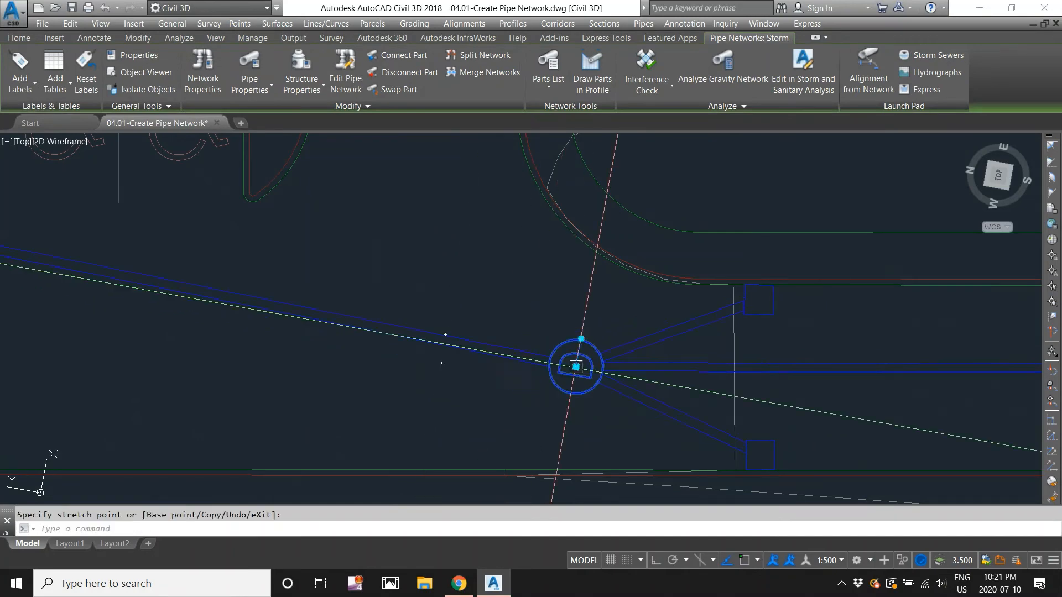
{"action": "key", "text": "Escape"}
{"action": "key", "text": "Escape"}
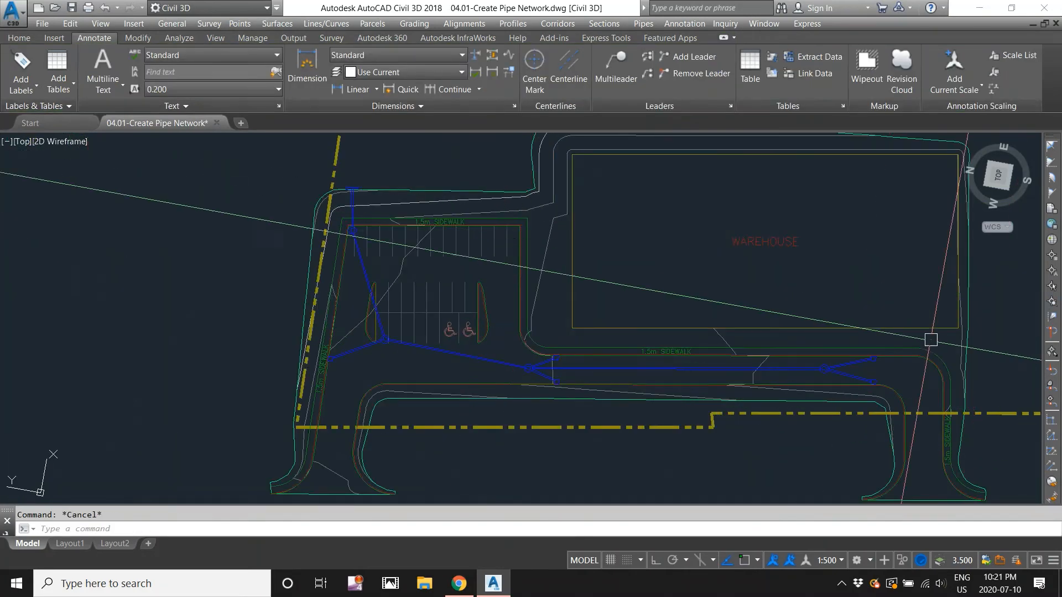
{"action": "middle_click_drag", "start_coordinate": [931, 339], "coordinate": [752, 337]}
{"action": "scroll", "coordinate": [456, 346], "scroll_direction": "up", "scroll_amount": 2}
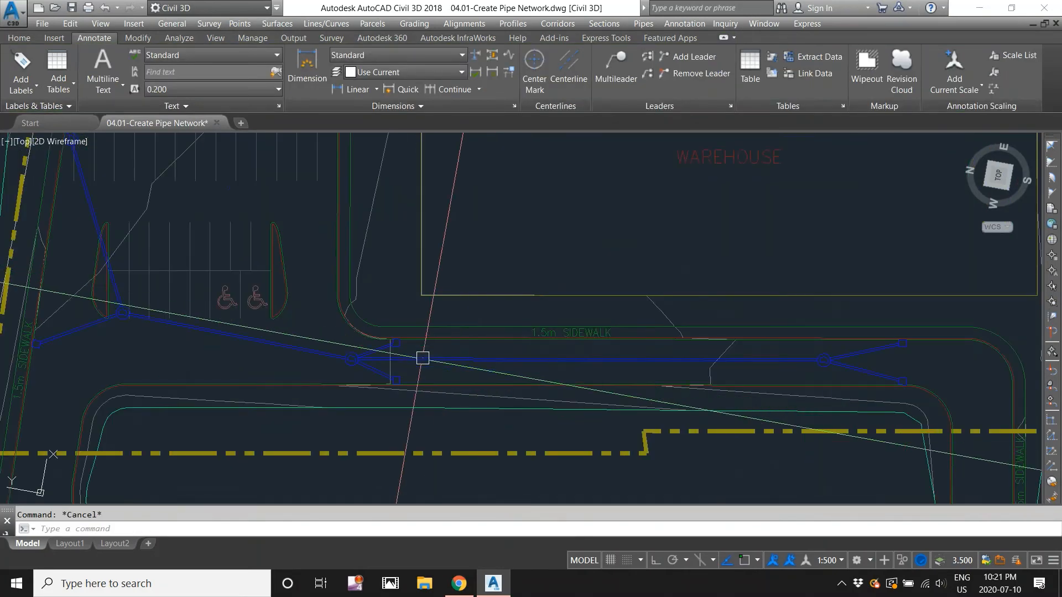
{"action": "middle_click_drag", "start_coordinate": [393, 343], "coordinate": [436, 361]}
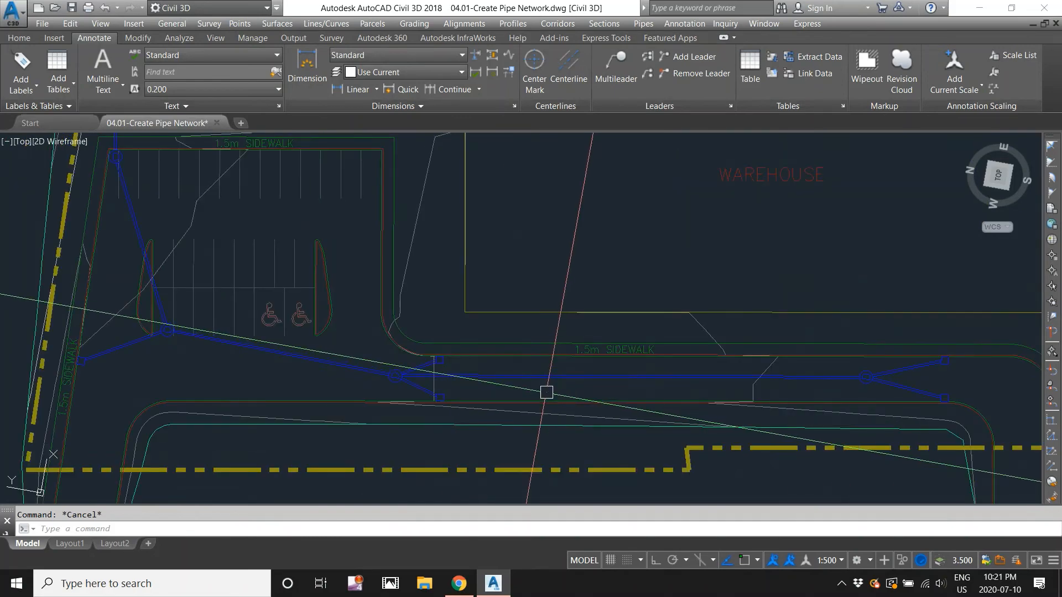
- Inspect the storm pipe layout along the driveway and in the parking area, including its manholes and catch basin branches
{"action": "scroll", "coordinate": [350, 364], "scroll_direction": "down", "scroll_amount": 2}
{"action": "scroll", "coordinate": [724, 347], "scroll_direction": "up", "scroll_amount": 4}
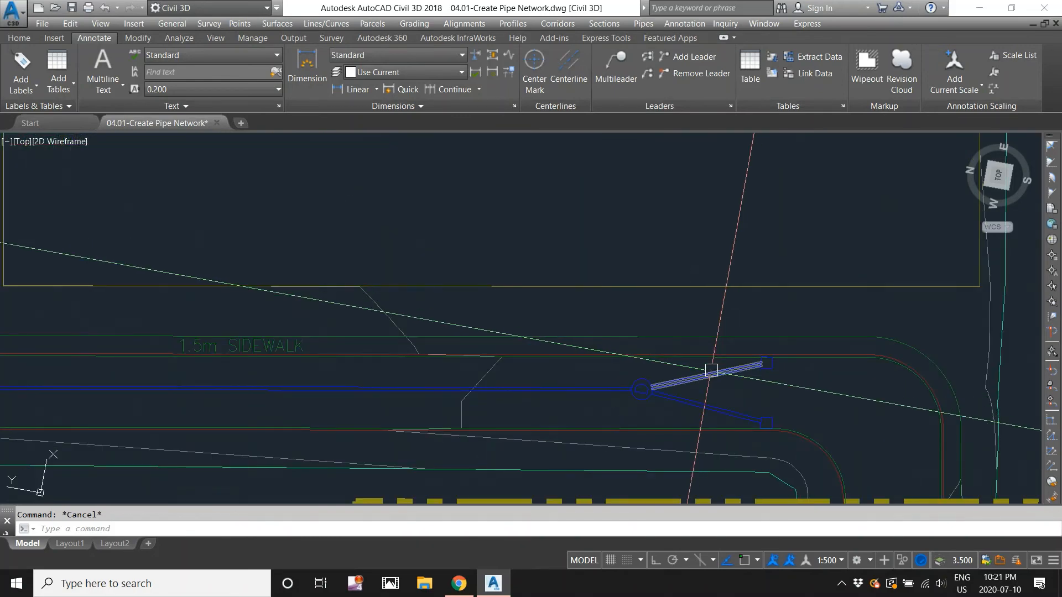
{"action": "scroll", "coordinate": [635, 384], "scroll_direction": "up", "scroll_amount": 3}
{"action": "left_click", "coordinate": [643, 399]}
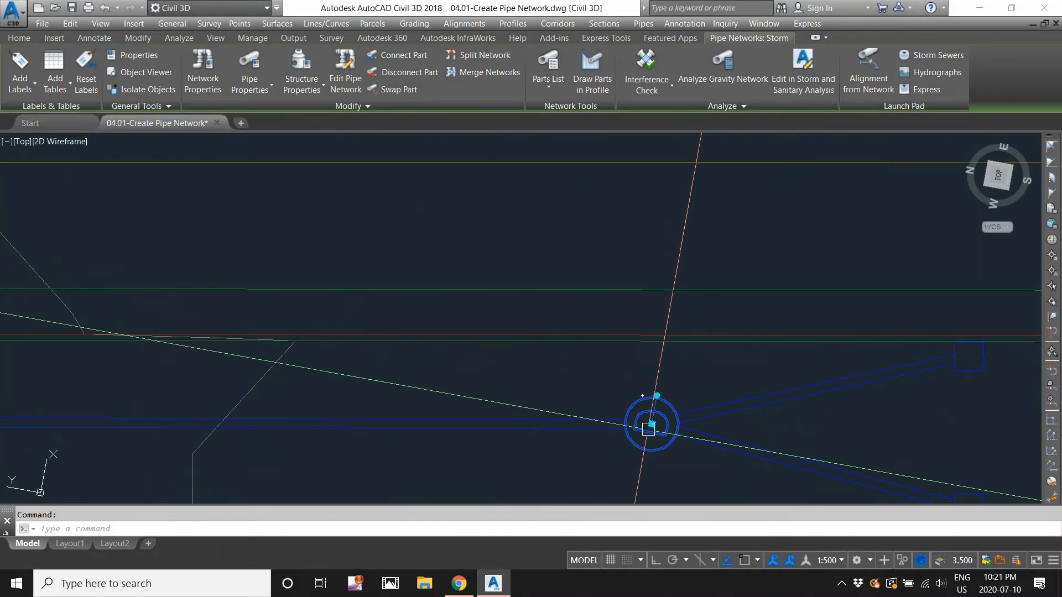
{"action": "scroll", "coordinate": [687, 396], "scroll_direction": "down", "scroll_amount": 3}
{"action": "key", "text": "Escape"}
{"action": "middle_click_drag", "start_coordinate": [621, 415], "coordinate": [724, 373]}
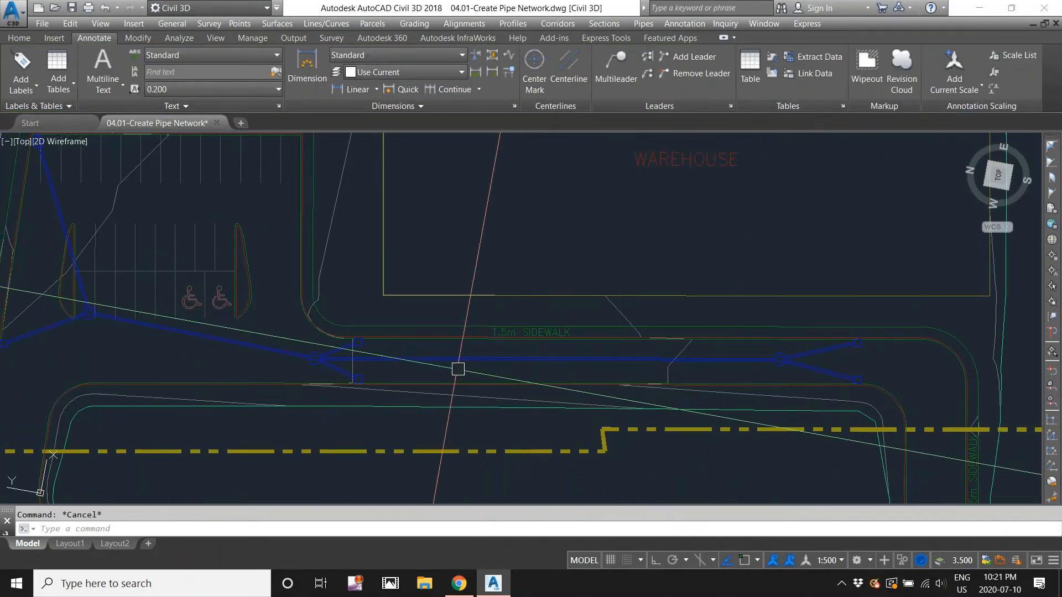
{"action": "middle_click_drag", "start_coordinate": [457, 370], "coordinate": [669, 384]}
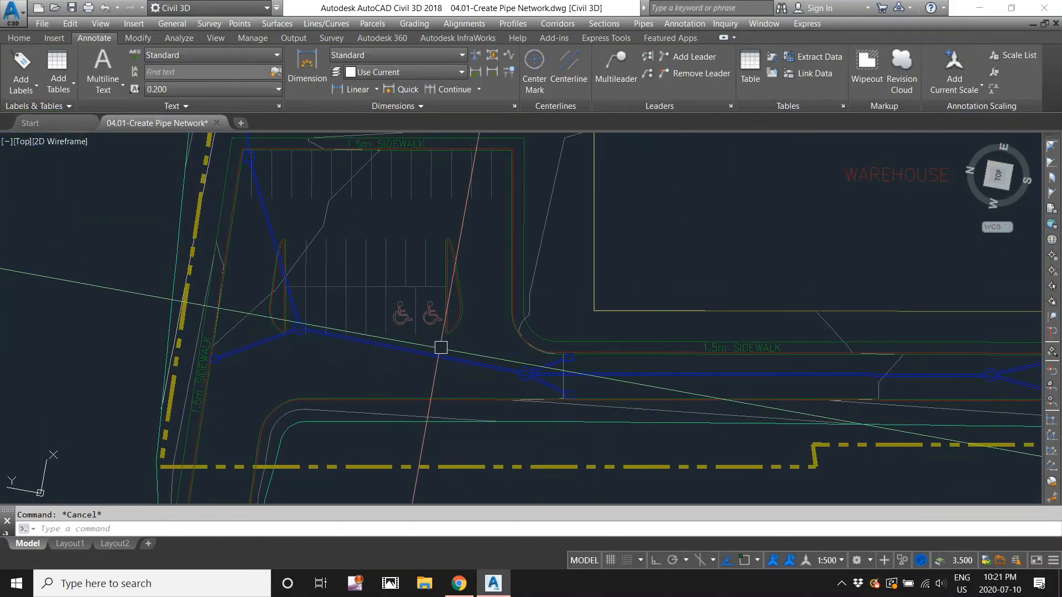
{"action": "scroll", "coordinate": [382, 384], "scroll_direction": "down", "scroll_amount": 2}
{"action": "scroll", "coordinate": [354, 365], "scroll_direction": "down", "scroll_amount": 1}
{"action": "scroll", "coordinate": [562, 375], "scroll_direction": "up", "scroll_amount": 3}
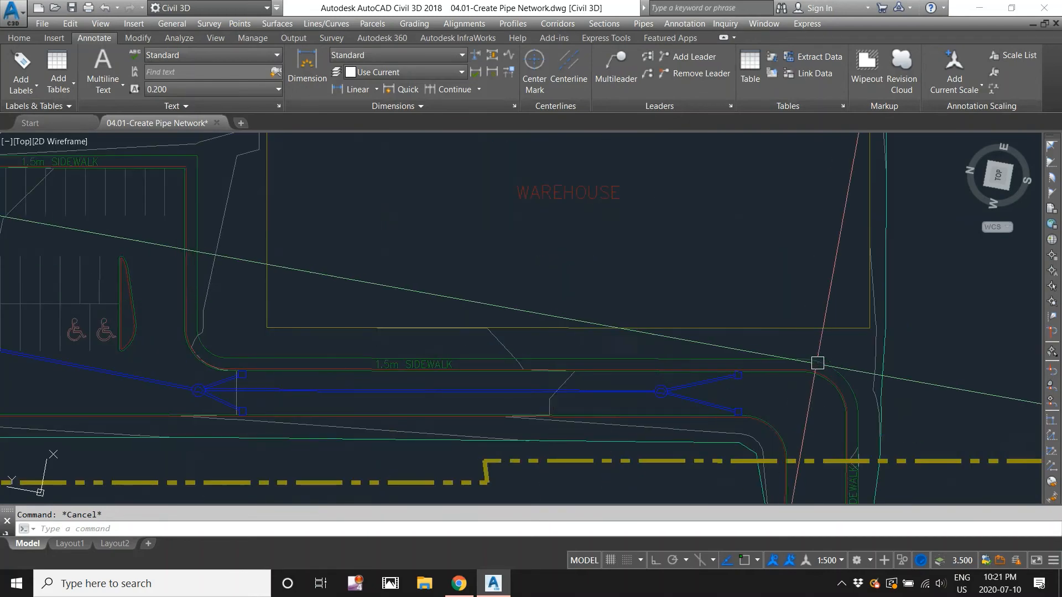
{"action": "scroll", "coordinate": [751, 363], "scroll_direction": "down", "scroll_amount": 2}
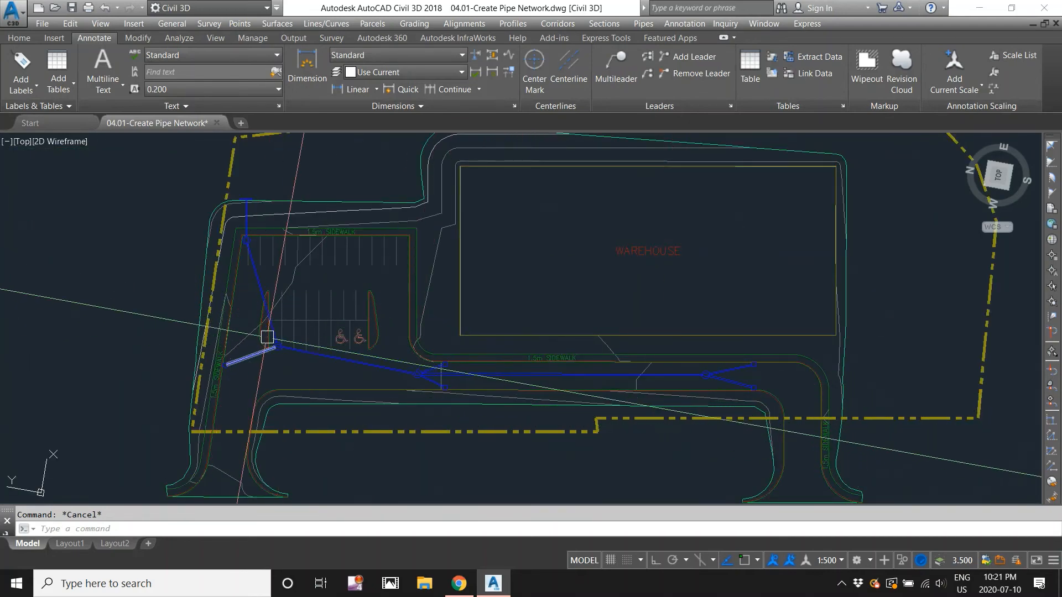
{"action": "middle_click_drag", "start_coordinate": [268, 337], "coordinate": [269, 368]}
{"action": "middle_click_drag", "start_coordinate": [256, 272], "coordinate": [292, 292]}
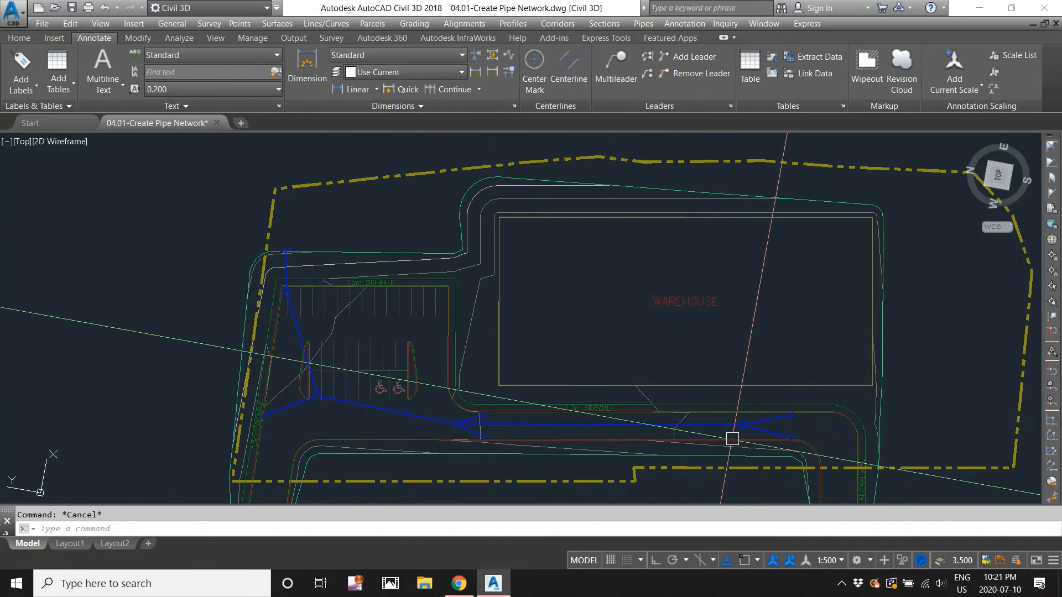
{"action": "scroll", "coordinate": [462, 435], "scroll_direction": "up", "scroll_amount": 2}
{"action": "left_click", "coordinate": [293, 387]}
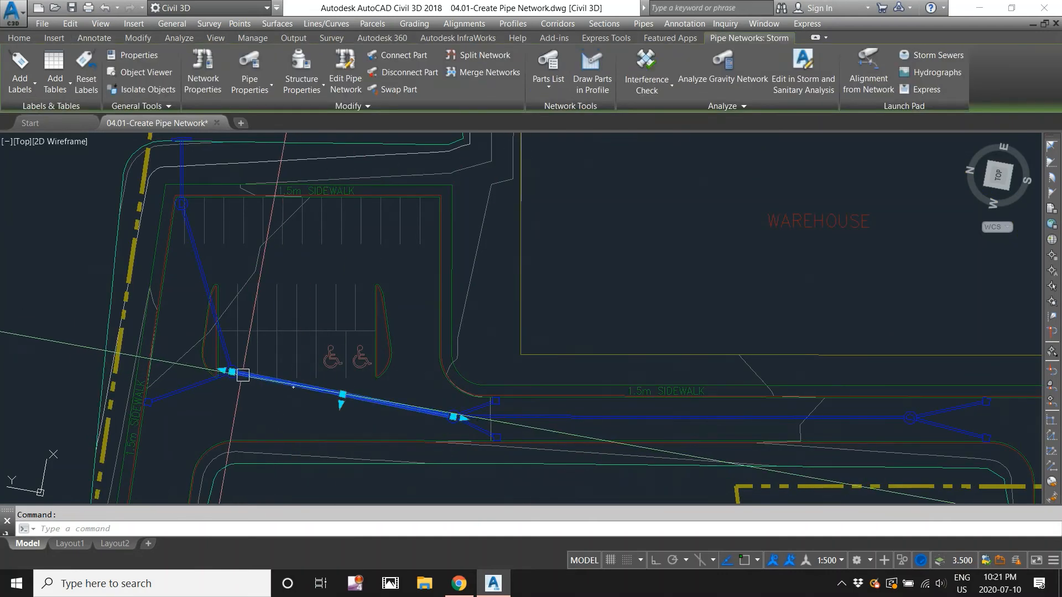
{"action": "scroll", "coordinate": [237, 374], "scroll_direction": "down", "scroll_amount": 4}
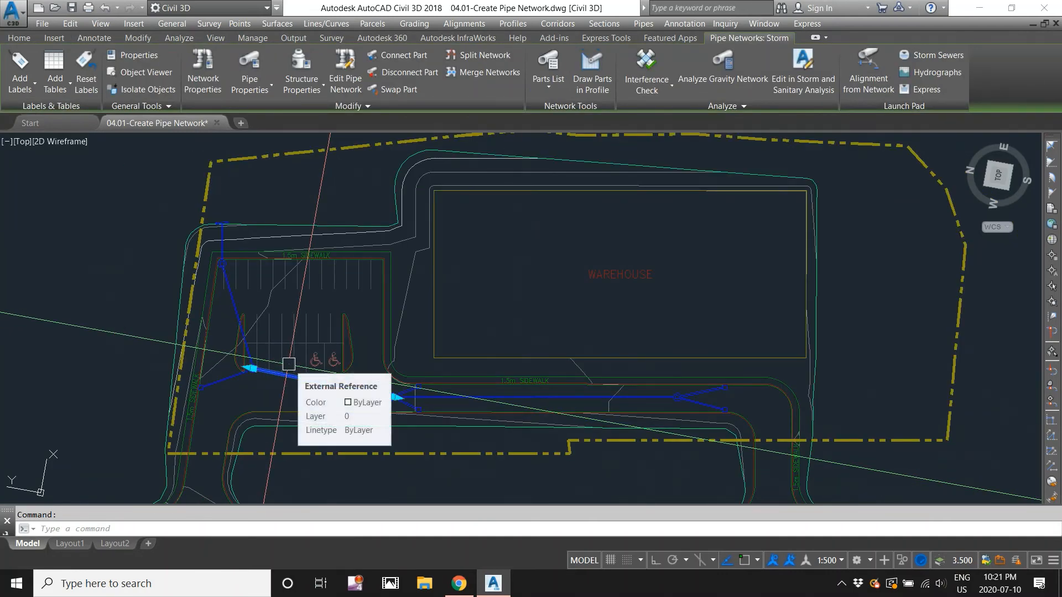
{"action": "scroll", "coordinate": [281, 363], "scroll_direction": "up", "scroll_amount": 6}
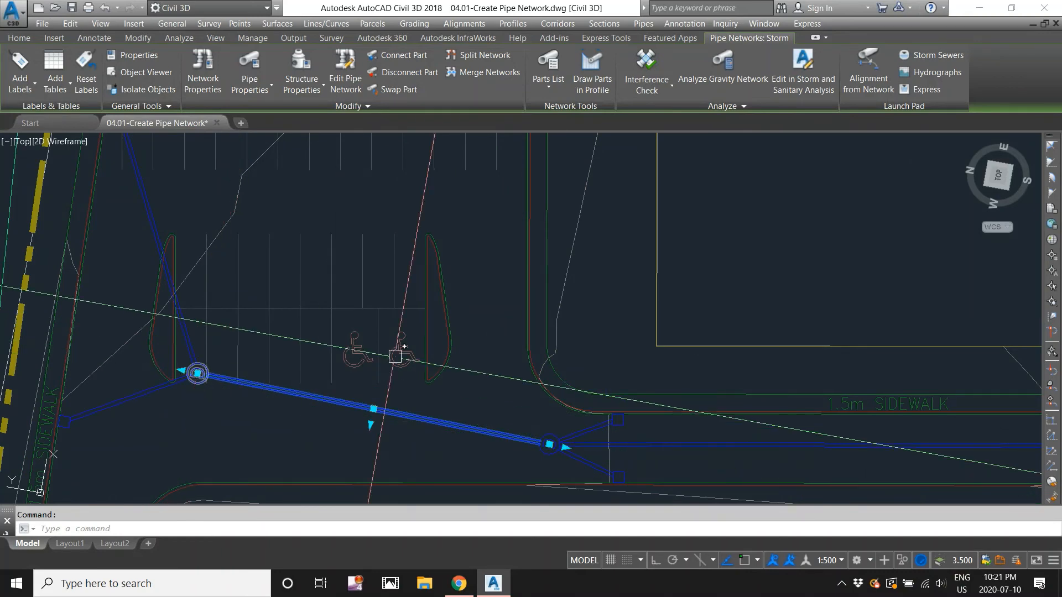
{"action": "scroll", "coordinate": [395, 356], "scroll_direction": "down", "scroll_amount": 2}
{"action": "key", "text": "Escape"}
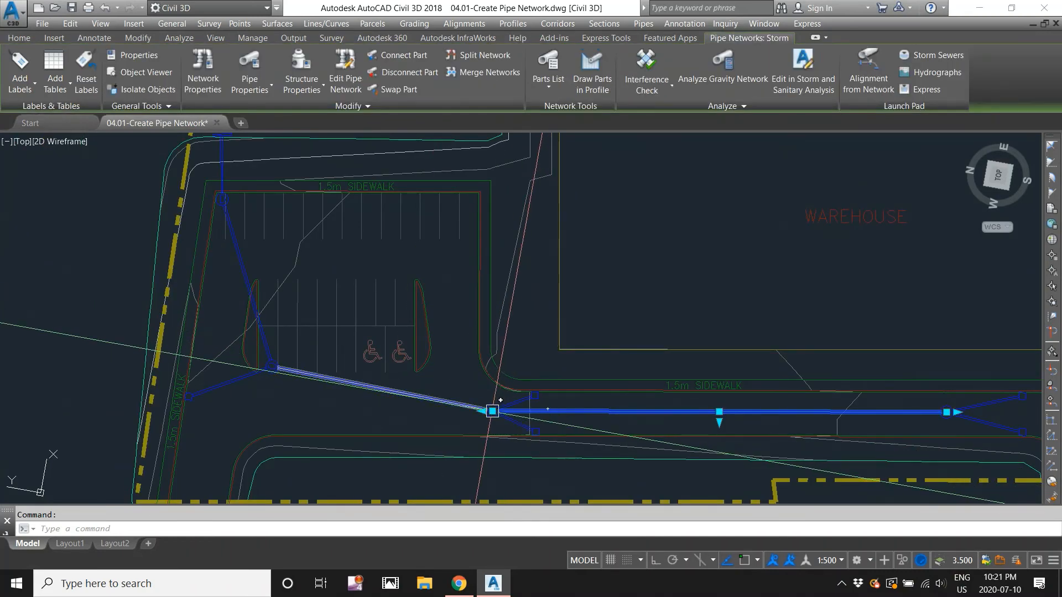
{"action": "left_click", "coordinate": [492, 411]}
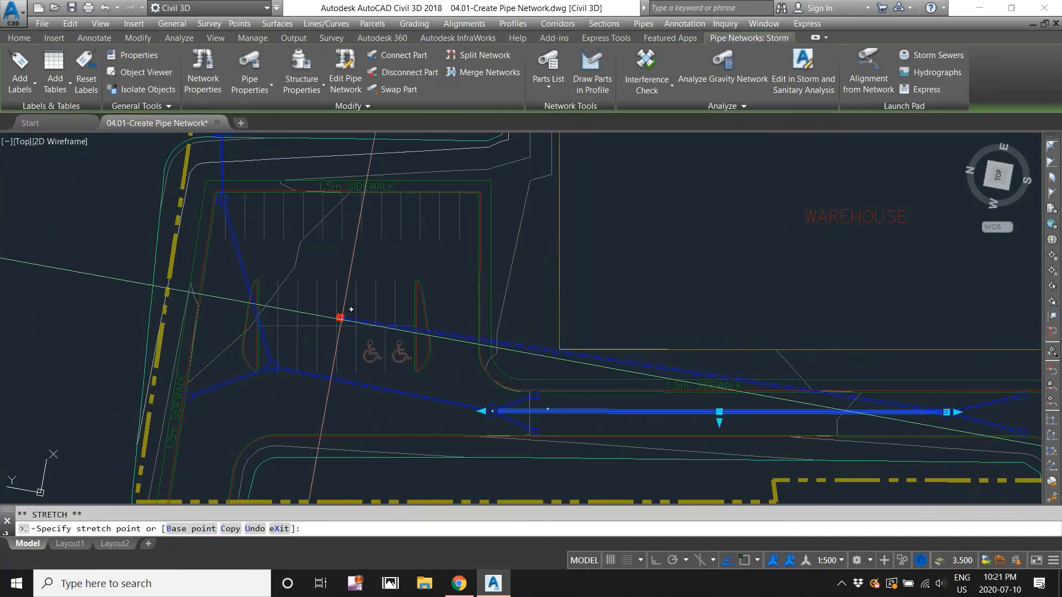
{"action": "key", "text": "Escape"}
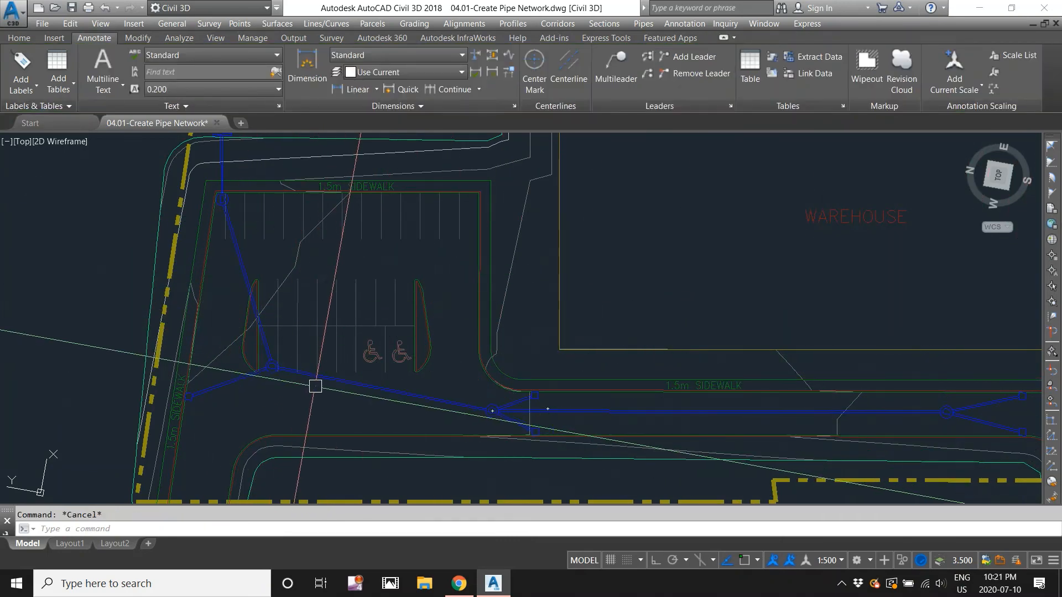
- Reconnect the parking island end of the main pipe from the driveway manhole to the corner manhole at the parking lot
{"action": "left_click", "coordinate": [315, 374]}
{"action": "left_click", "coordinate": [272, 366]}
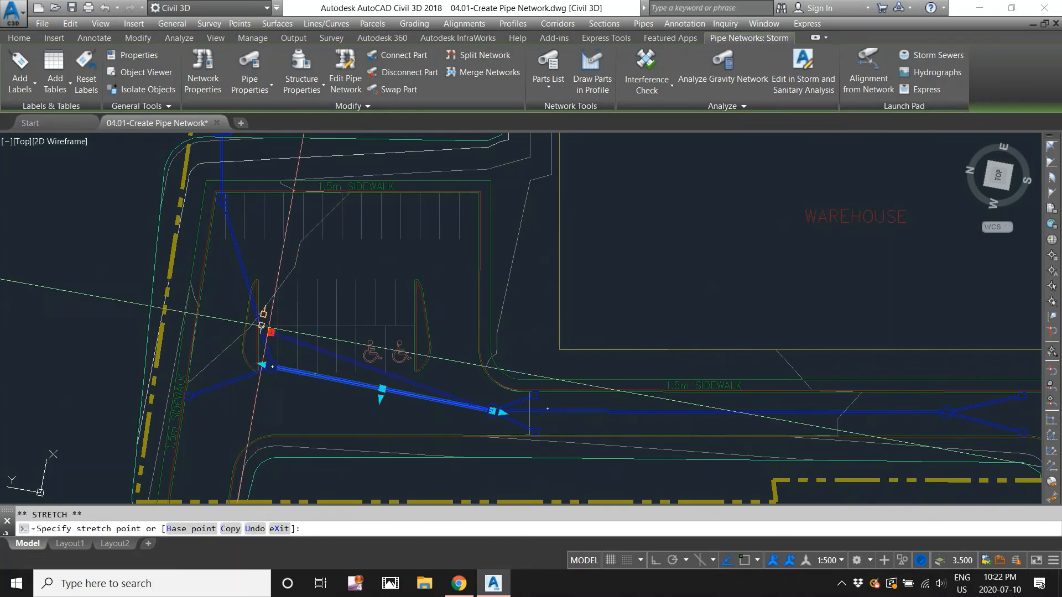
{"action": "scroll", "coordinate": [237, 221], "scroll_direction": "up", "scroll_amount": 4}
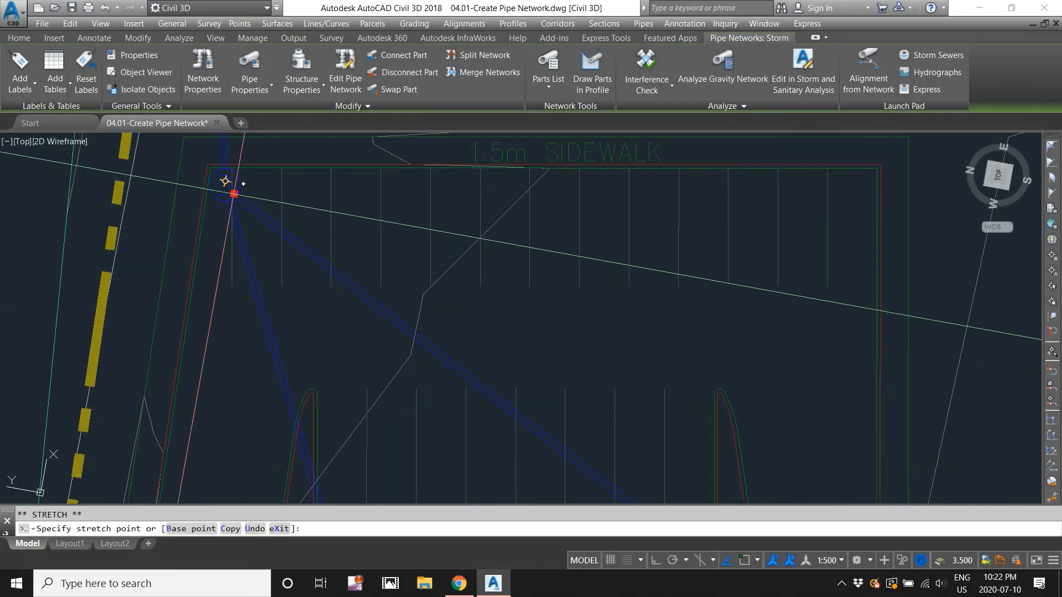
{"action": "left_click", "coordinate": [225, 183]}
{"action": "scroll", "coordinate": [260, 221], "scroll_direction": "down", "scroll_amount": 5}
{"action": "key", "text": "Escape"}
- Delete the pipe between the corner manhole and the parking island manhole, along with the parking island manhole itself
{"action": "left_click", "coordinate": [267, 237]}
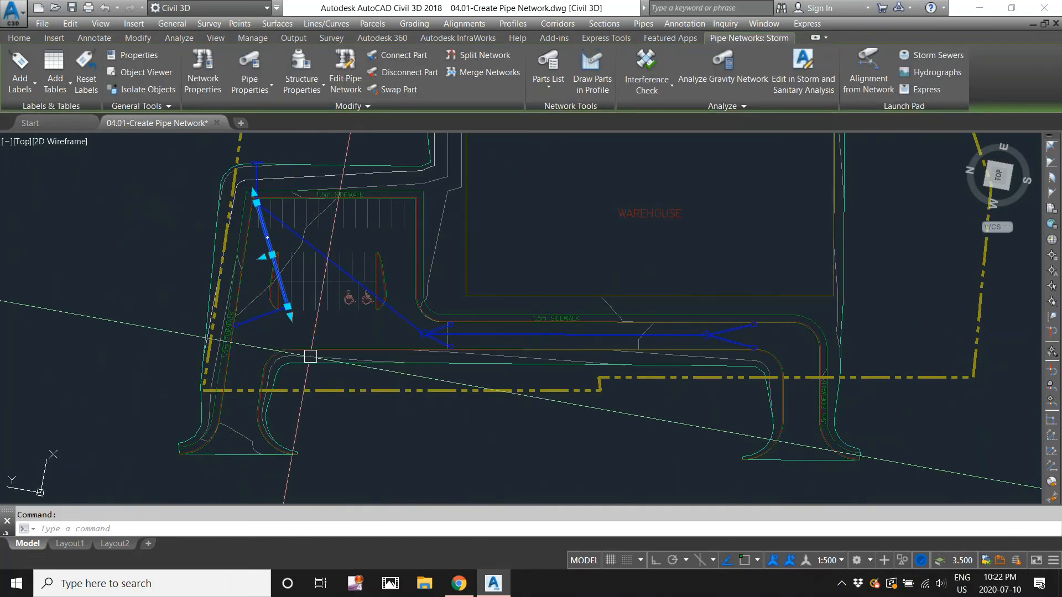
{"action": "key", "text": "Delete"}
{"action": "scroll", "coordinate": [276, 310], "scroll_direction": "up", "scroll_amount": 4}
{"action": "left_click", "coordinate": [310, 300]}
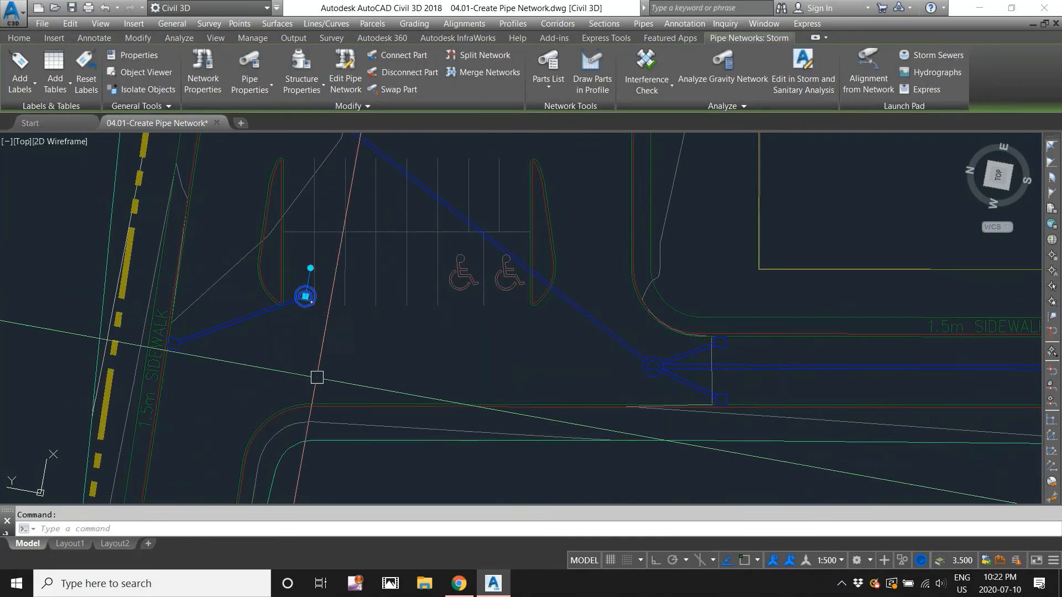
{"action": "key", "text": "Delete"}
- Reconnect the loose end of the sidewalk catch basin's pipe to the corner manhole at the parking lot
{"action": "left_click", "coordinate": [254, 311]}
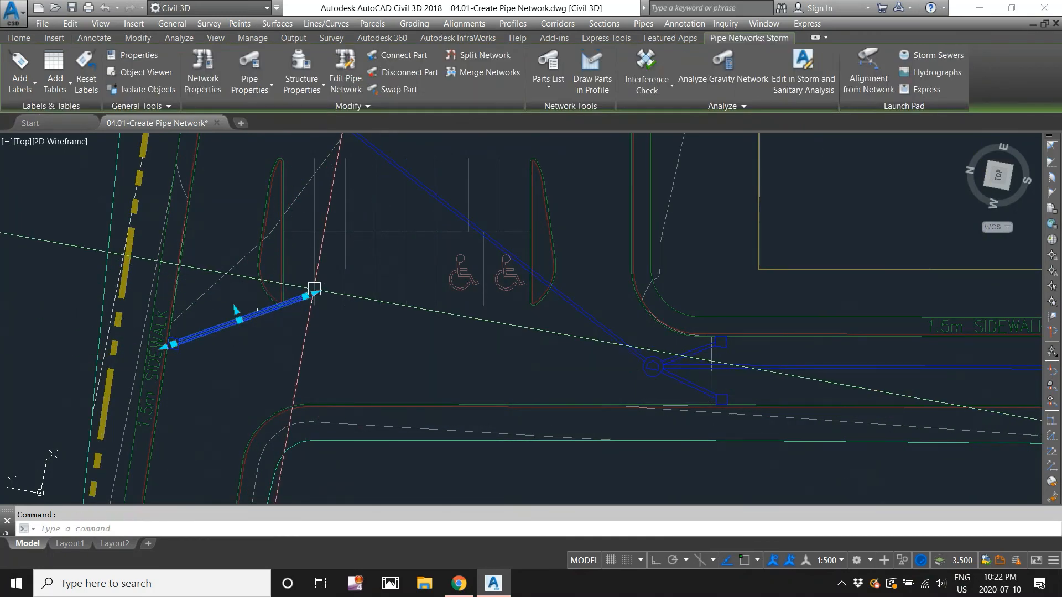
{"action": "left_click", "coordinate": [304, 296]}
{"action": "scroll", "coordinate": [406, 246], "scroll_direction": "down", "scroll_amount": 3}
{"action": "scroll", "coordinate": [384, 181], "scroll_direction": "up", "scroll_amount": 3}
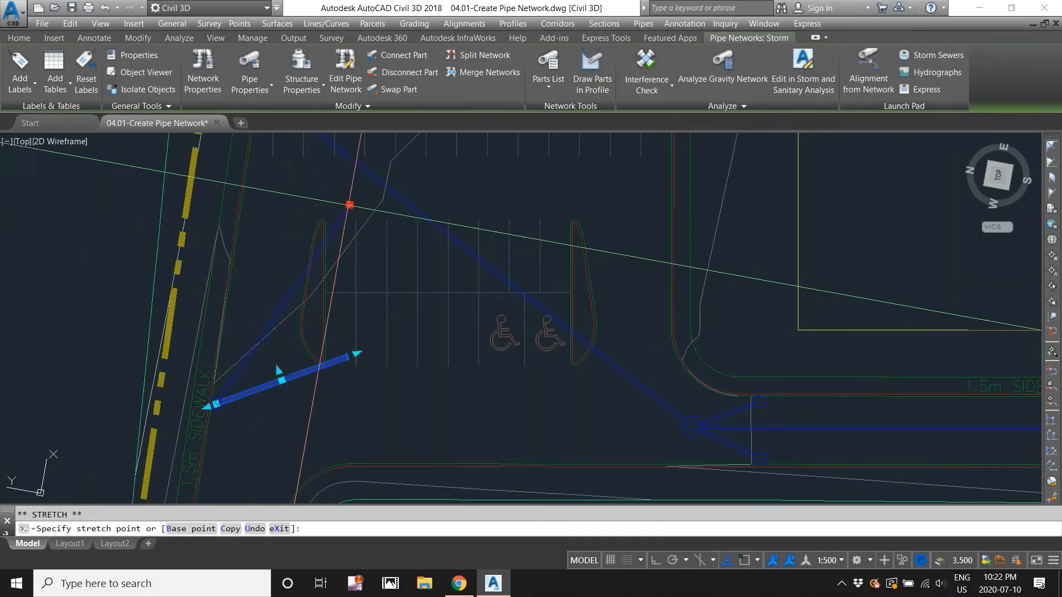
{"action": "middle_click_drag", "start_coordinate": [349, 204], "coordinate": [420, 391]}
{"action": "scroll", "coordinate": [348, 328], "scroll_direction": "up", "scroll_amount": 2}
{"action": "scroll", "coordinate": [327, 271], "scroll_direction": "down", "scroll_amount": 4}
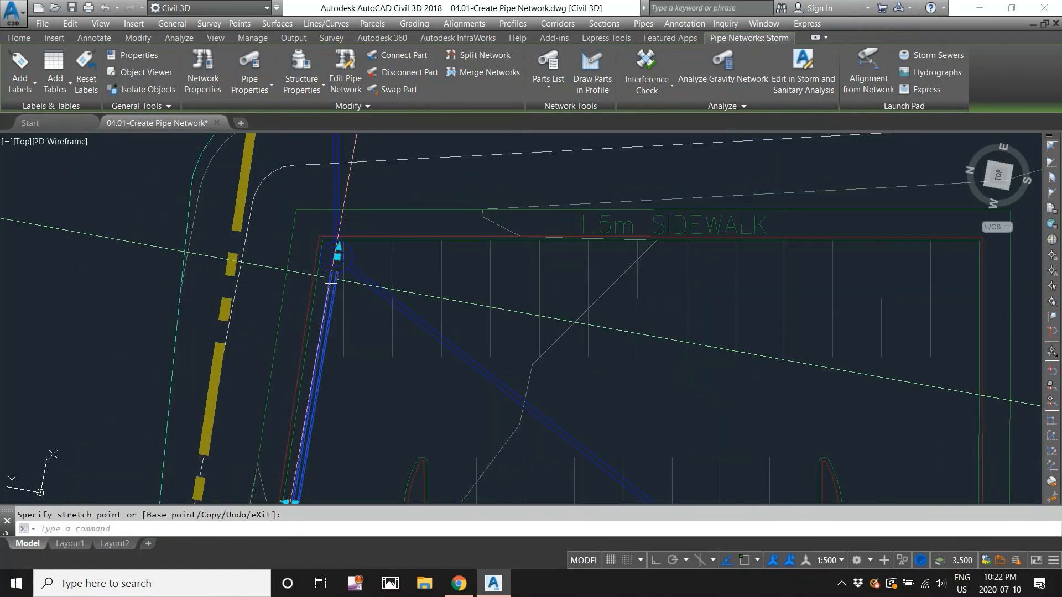
{"action": "key", "text": "Escape"}
- Move the catch basin beside the sidewalk along the curb, closer to the corner manhole
{"action": "scroll", "coordinate": [381, 294], "scroll_direction": "down", "scroll_amount": 3}
{"action": "scroll", "coordinate": [381, 293], "scroll_direction": "up", "scroll_amount": 8}
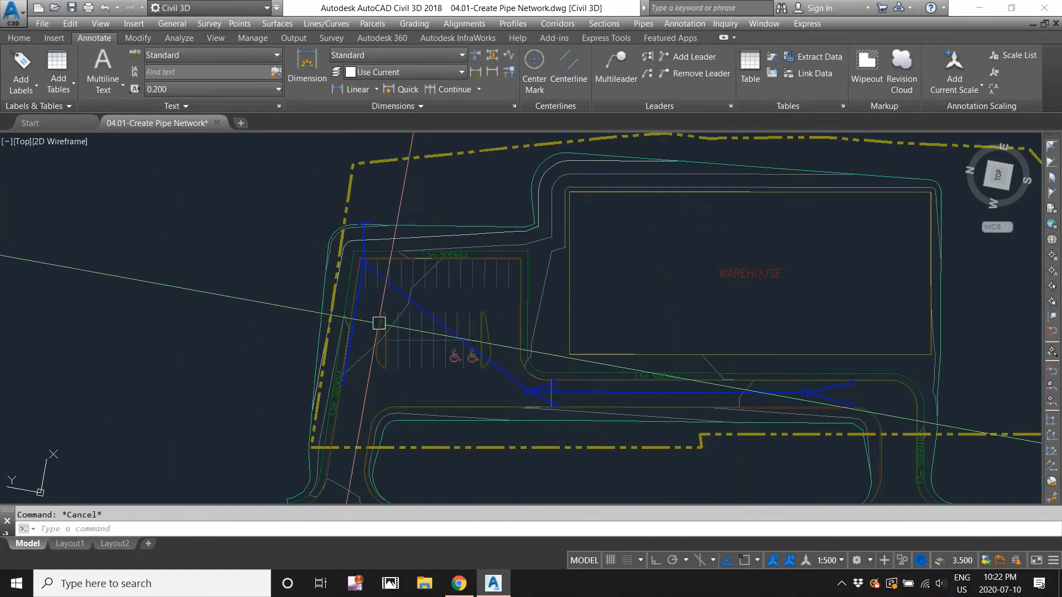
{"action": "left_click", "coordinate": [313, 451]}
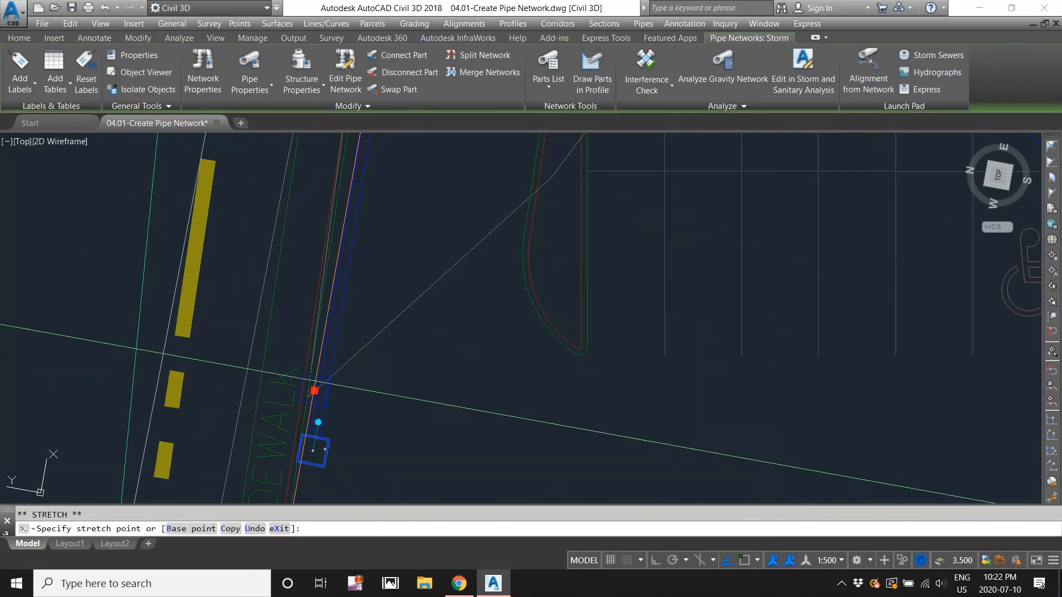
{"action": "scroll", "coordinate": [343, 343], "scroll_direction": "up", "scroll_amount": 5}
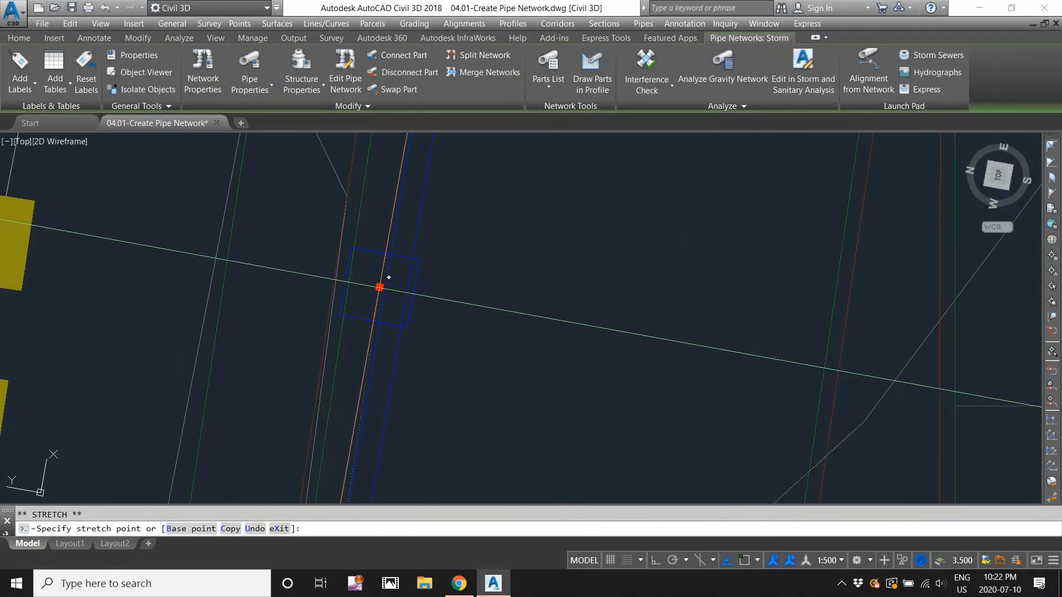
{"action": "key", "text": "Escape"}
{"action": "scroll", "coordinate": [420, 256], "scroll_direction": "down", "scroll_amount": 5}
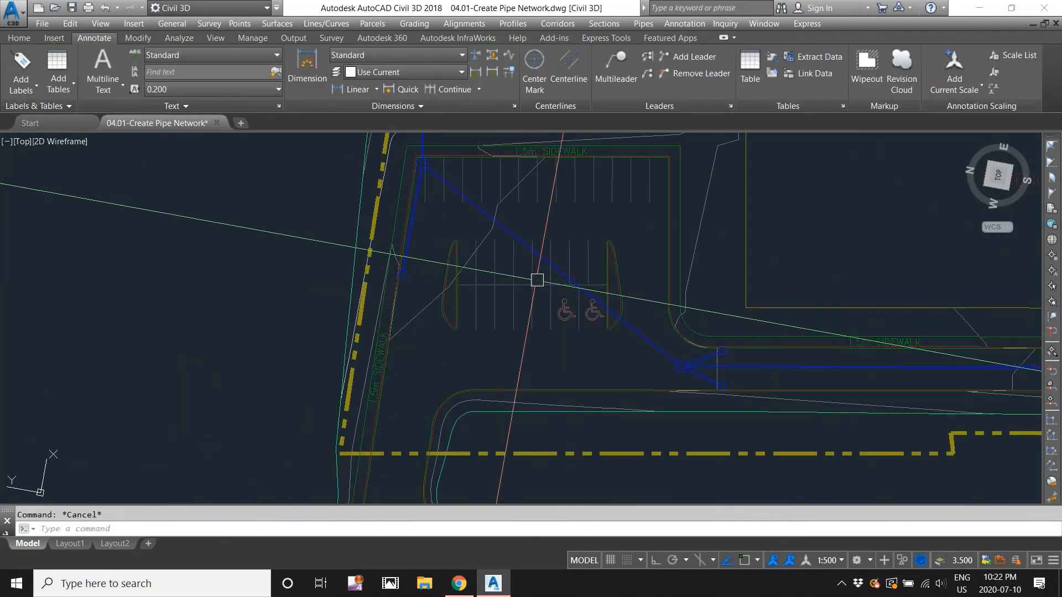
- Inspect the diagonal pipe across the parking lot and the catch basin branches at both driveway manholes
{"action": "left_click", "coordinate": [506, 242]}
{"action": "key", "text": "Escape"}
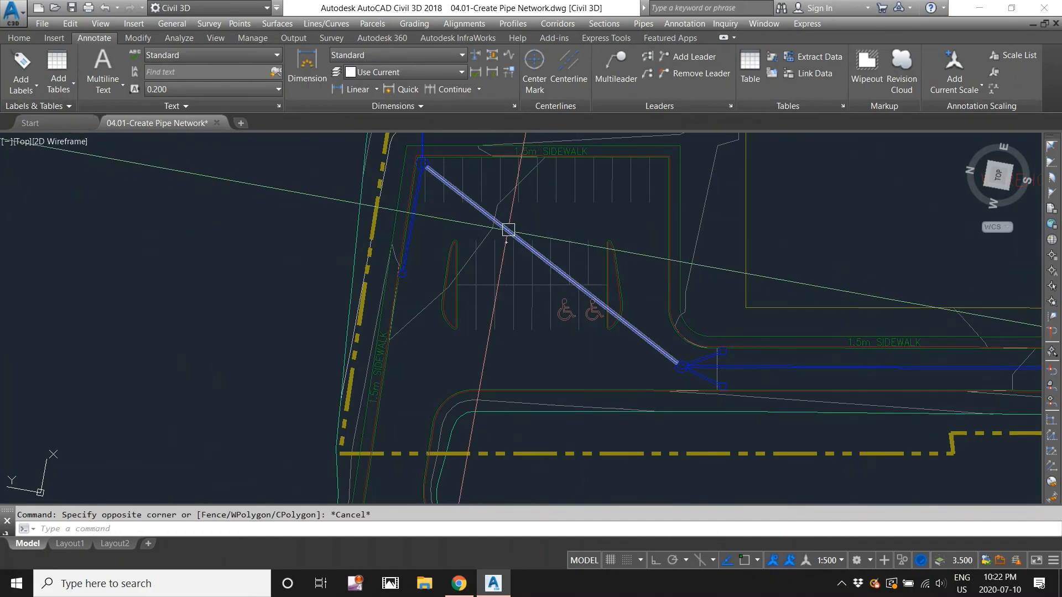
{"action": "left_click", "coordinate": [509, 229]}
{"action": "middle_click_drag", "start_coordinate": [486, 283], "coordinate": [315, 268]}
{"action": "scroll", "coordinate": [334, 285], "scroll_direction": "down", "scroll_amount": 5}
{"action": "scroll", "coordinate": [321, 263], "scroll_direction": "up", "scroll_amount": 5}
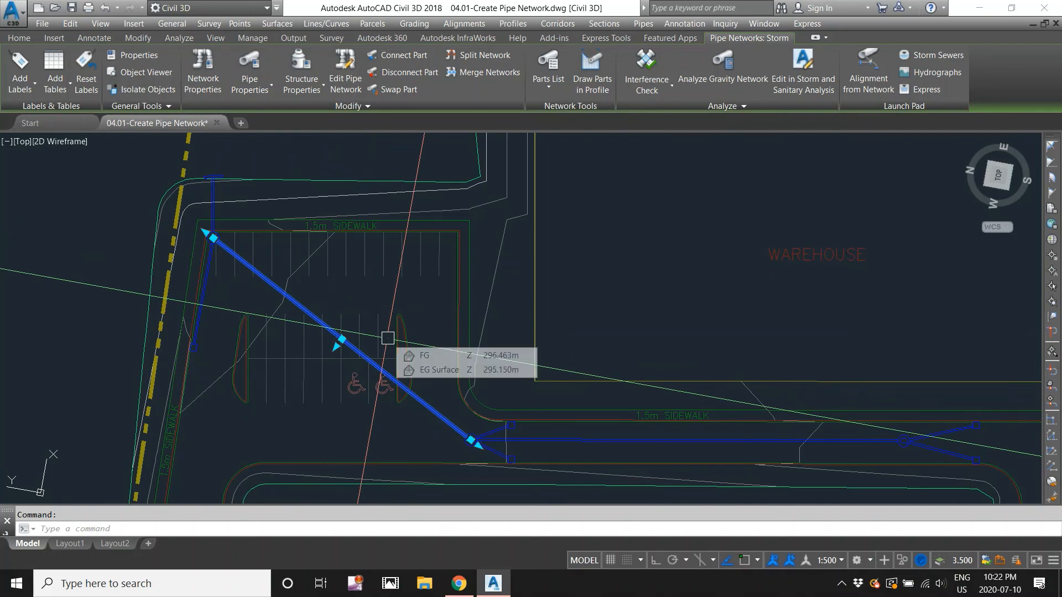
{"action": "key", "text": "Escape"}
{"action": "scroll", "coordinate": [478, 423], "scroll_direction": "up", "scroll_amount": 4}
{"action": "scroll", "coordinate": [498, 432], "scroll_direction": "down", "scroll_amount": 5}
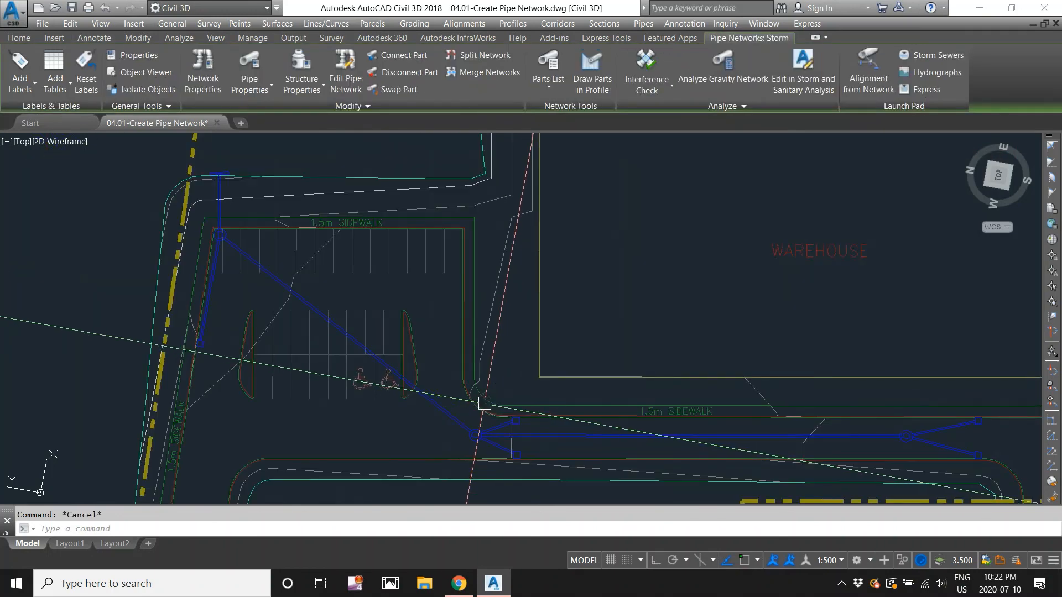
{"action": "key", "text": "Escape"}
{"action": "scroll", "coordinate": [381, 309], "scroll_direction": "up", "scroll_amount": 3}
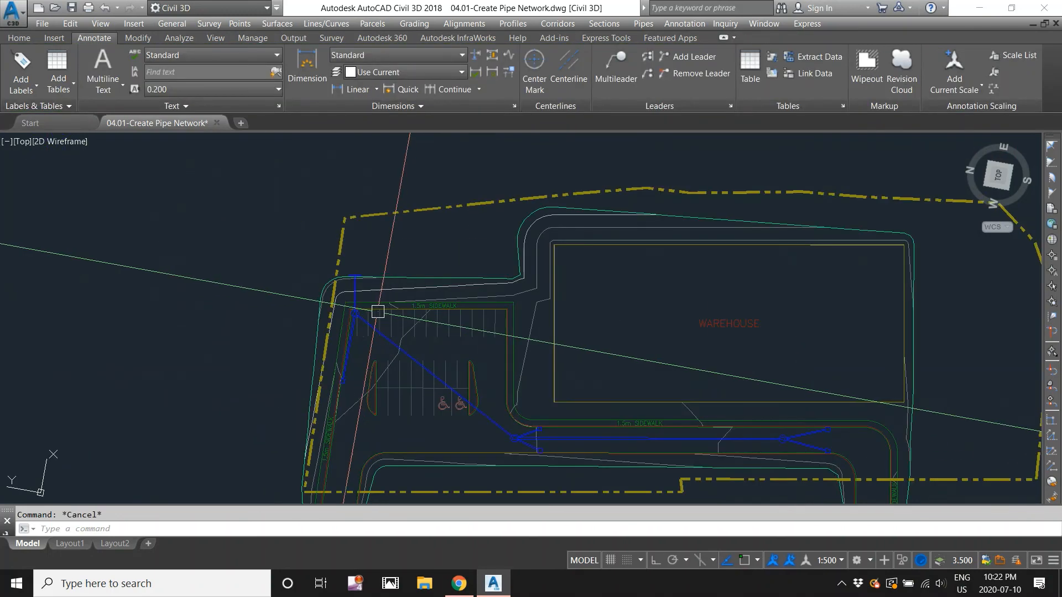
{"action": "scroll", "coordinate": [742, 367], "scroll_direction": "up", "scroll_amount": 5}
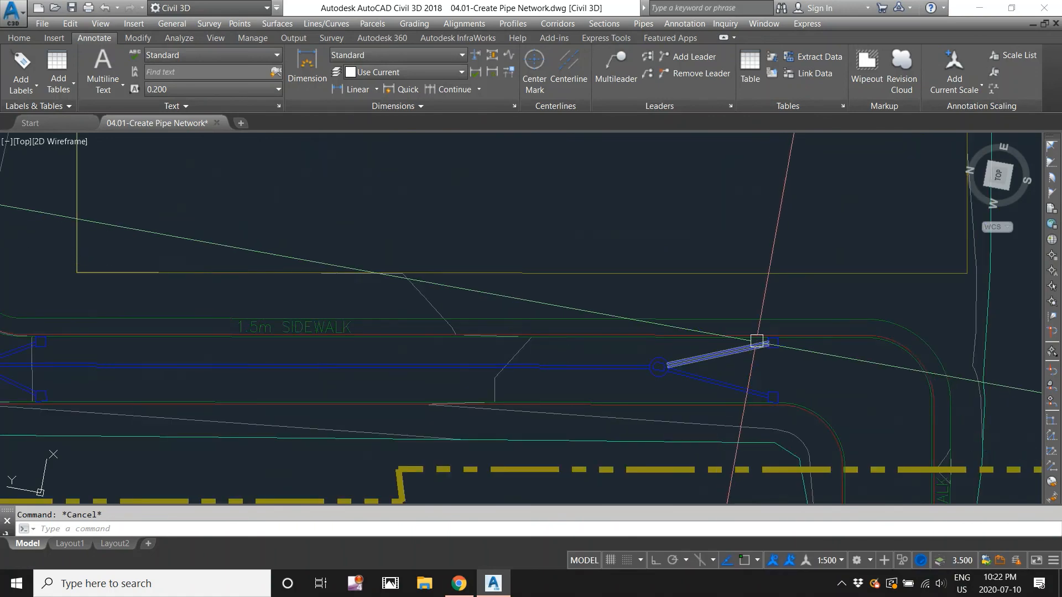
{"action": "scroll", "coordinate": [721, 370], "scroll_direction": "down", "scroll_amount": 5}
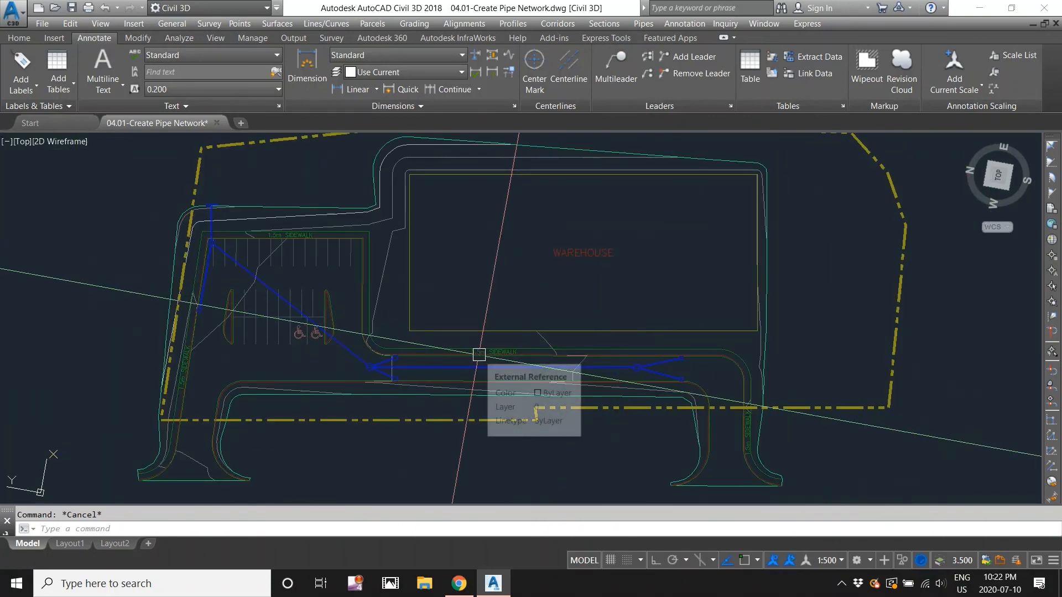
{"action": "scroll", "coordinate": [670, 357], "scroll_direction": "up", "scroll_amount": 4}
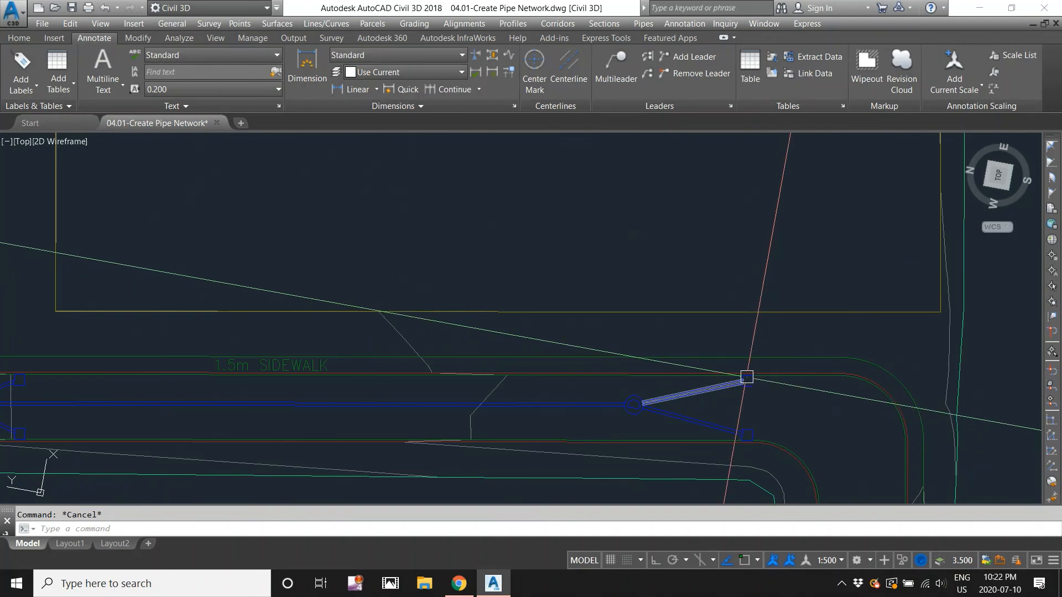
{"action": "scroll", "coordinate": [656, 365], "scroll_direction": "down", "scroll_amount": 5}
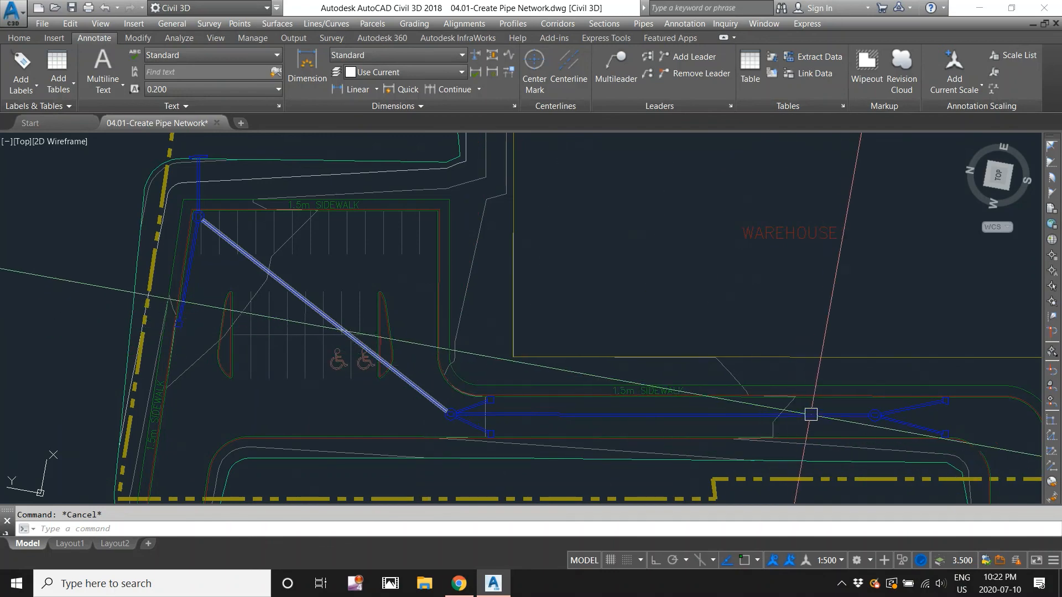
- Move the warehouse-side catch basin at the first driveway manhole around the curb return to the parking lot's edge
{"action": "scroll", "coordinate": [504, 436], "scroll_direction": "up", "scroll_amount": 6}
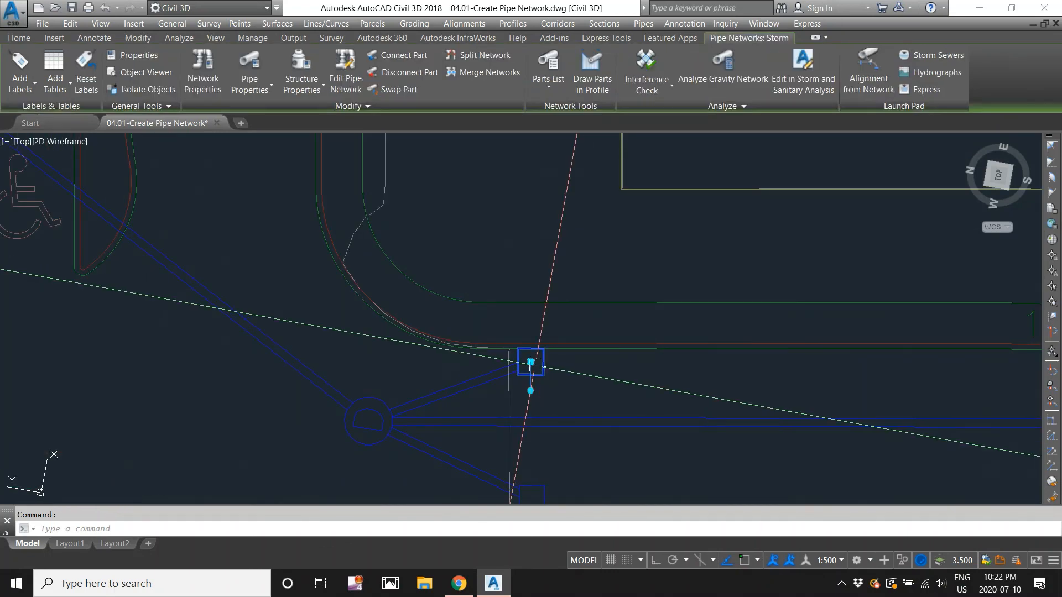
{"action": "left_click", "coordinate": [530, 362]}
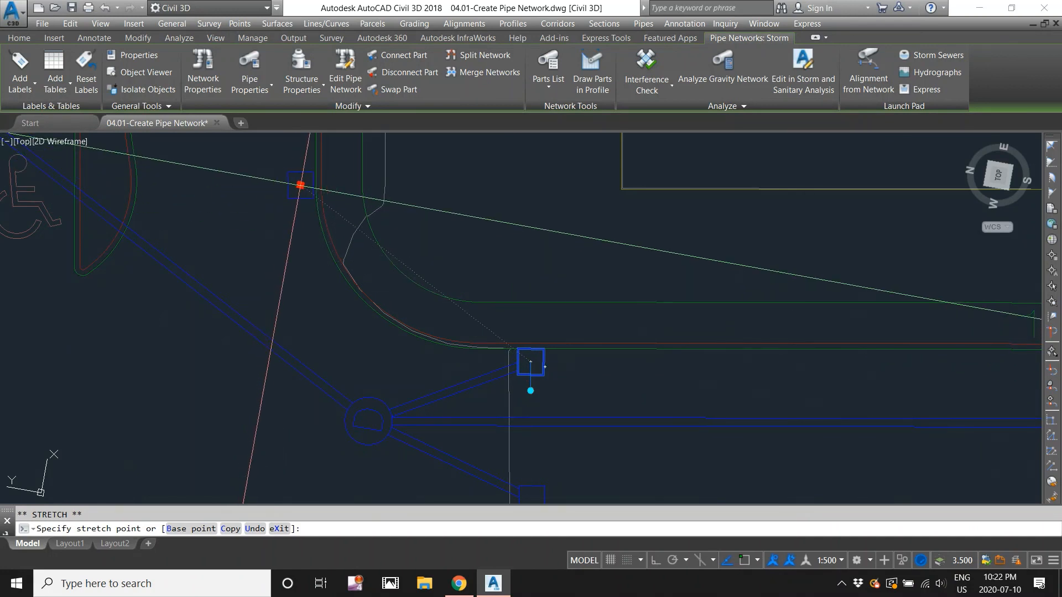
{"action": "left_click", "coordinate": [303, 185]}
{"action": "key", "text": "Escape"}
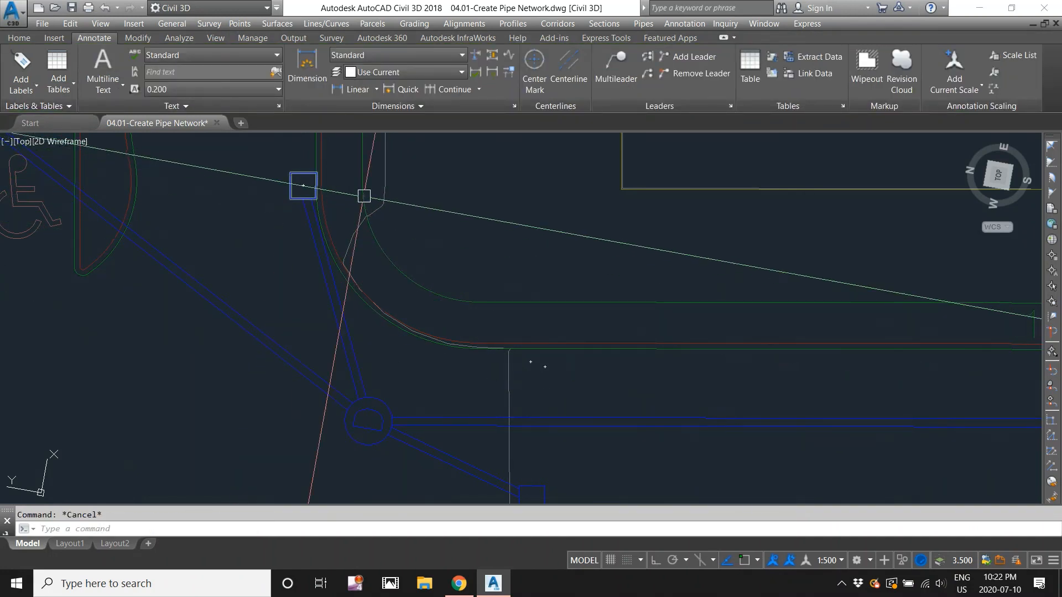
- Trace a two-segment polyline along the catch basin branch pipe to the first driveway manhole and back along the diagonal pipe
{"action": "scroll", "coordinate": [404, 280], "scroll_direction": "down", "scroll_amount": 2}
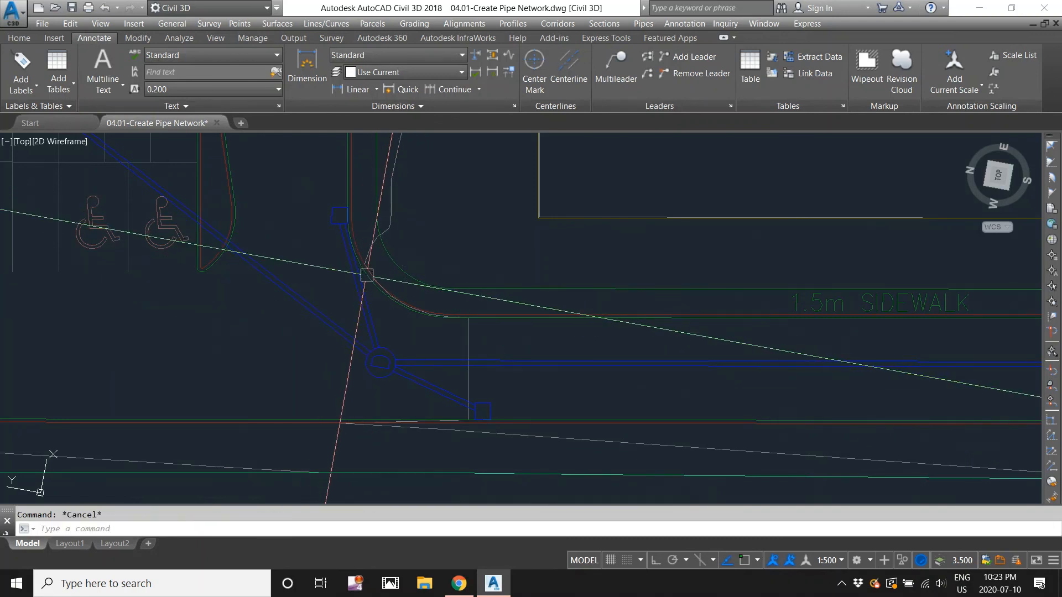
{"action": "type", "text": "pl"}
{"action": "key", "text": "Return"}
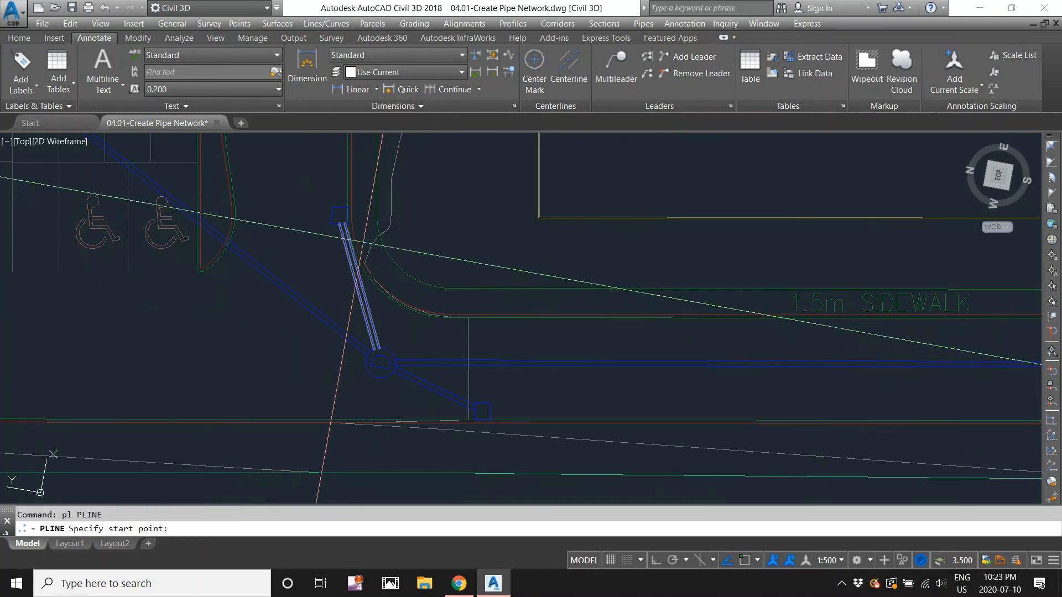
{"action": "left_click", "coordinate": [346, 241]}
{"action": "left_click", "coordinate": [283, 284]}
{"action": "key", "text": "Escape"}
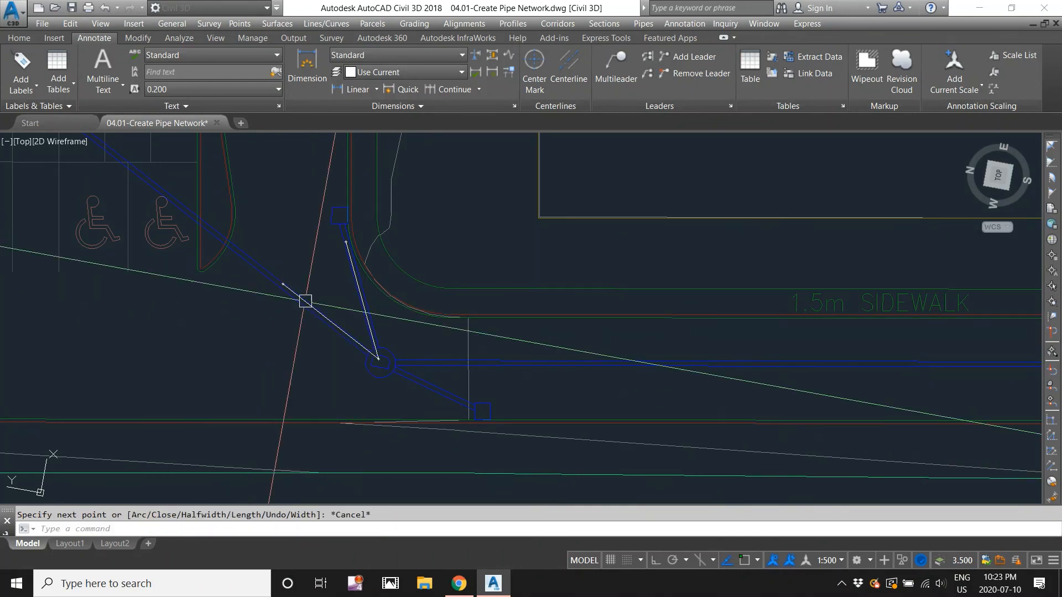
- Move the first driveway manhole away from the curb return, just below the accessible parking stalls' island
{"action": "scroll", "coordinate": [379, 349], "scroll_direction": "up", "scroll_amount": 2}
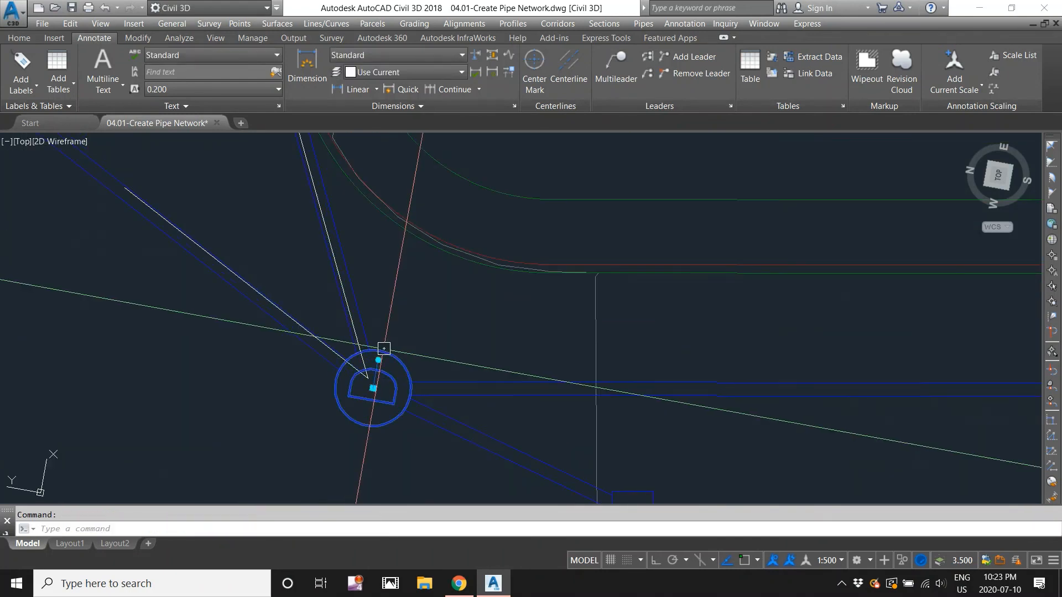
{"action": "left_click", "coordinate": [375, 362]}
{"action": "left_click", "coordinate": [372, 361]}
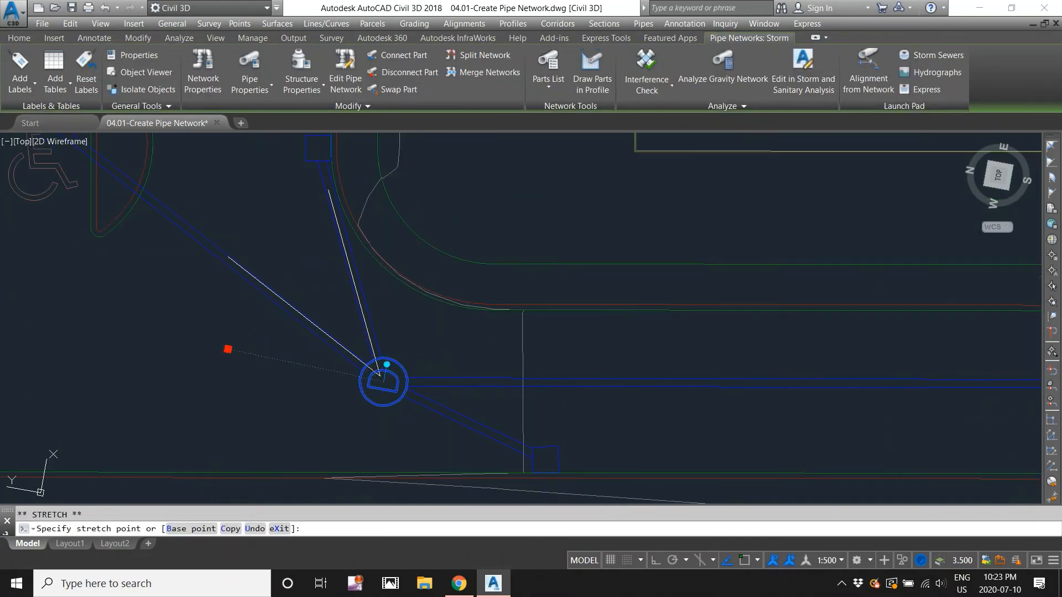
{"action": "left_click", "coordinate": [227, 348]}
{"action": "key", "text": "Escape"}
- Delete the polyline that traces the branch pipe and diagonal pipe angle
{"action": "left_click", "coordinate": [303, 316]}
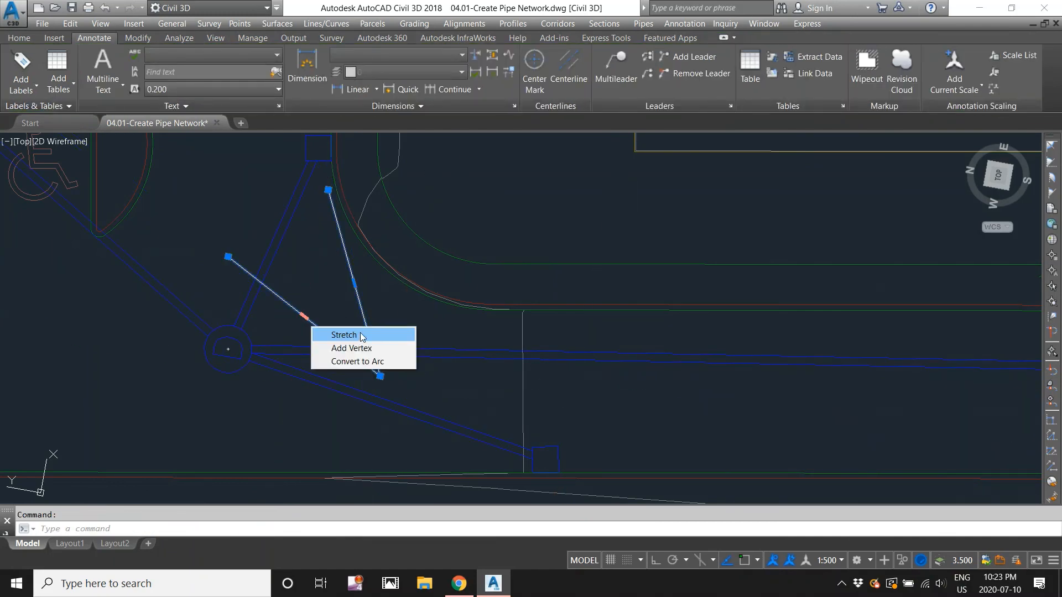
{"action": "key", "text": "Delete"}
{"action": "middle_click_drag", "start_coordinate": [289, 182], "coordinate": [308, 289]}
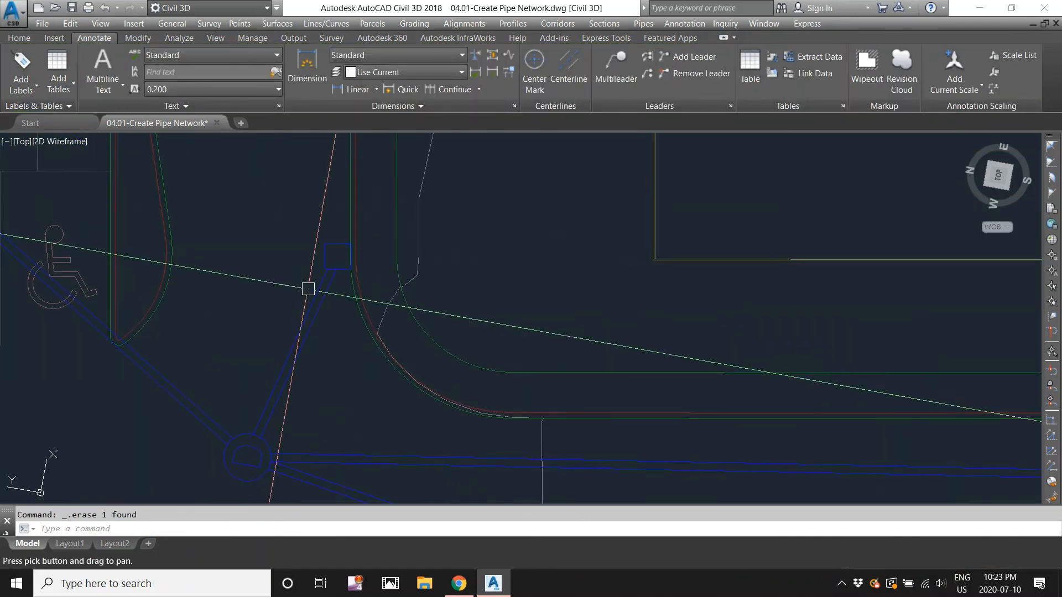
{"action": "key", "text": "Escape"}
- Sketch a two-segment polyline beside the relocated manhole, bending from the parking lot side toward the driveway along the sidewalk
{"action": "left_click", "coordinate": [327, 255]}
{"action": "mouse_move", "coordinate": [340, 179]}
{"action": "middle_mouse_down"}
{"action": "mouse_move", "coordinate": [358, 230]}
{"action": "mouse_move", "coordinate": [395, 246]}
{"action": "mouse_move", "coordinate": [351, 284]}
{"action": "mouse_move", "coordinate": [514, 353]}
{"action": "mouse_move", "coordinate": [419, 370]}
{"action": "middle_mouse_up"}
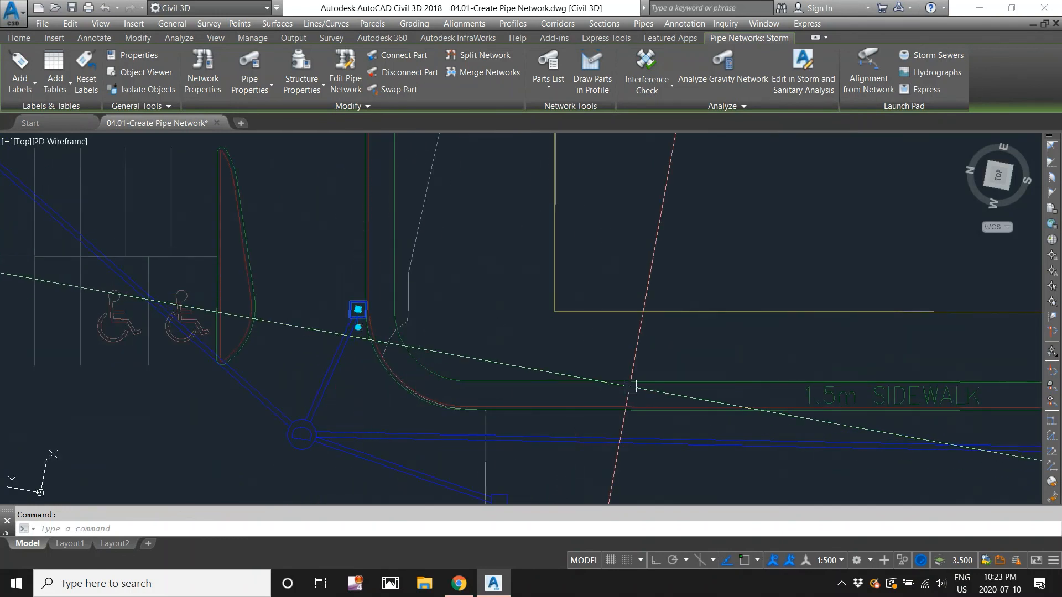
{"action": "type", "text": "pl"}
{"action": "key", "text": "Return"}
{"action": "left_click", "coordinate": [288, 344]}
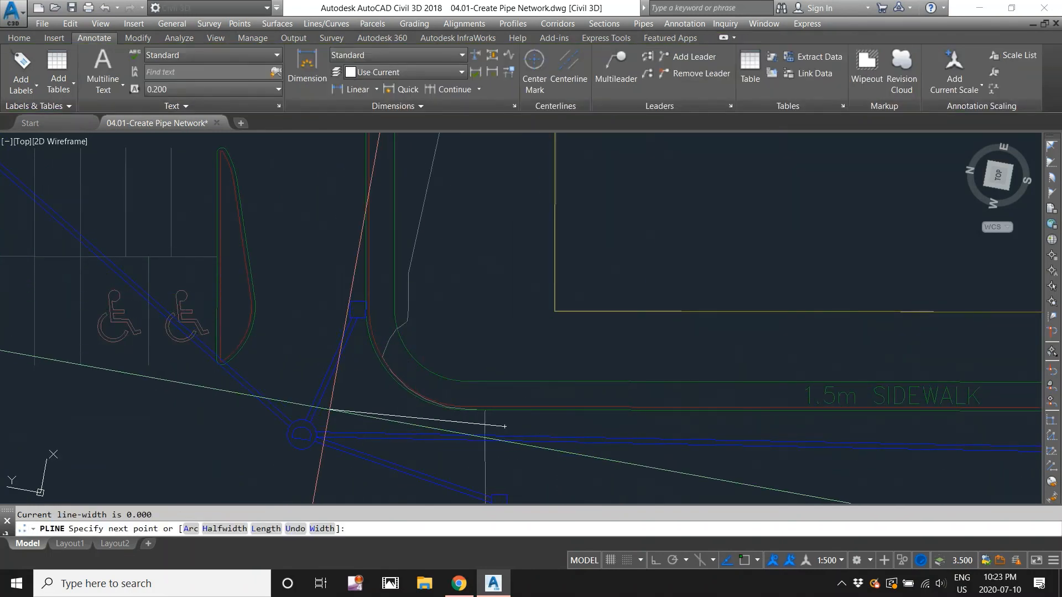
{"action": "left_click", "coordinate": [330, 409]}
{"action": "left_click", "coordinate": [504, 427]}
{"action": "key", "text": "Return"}
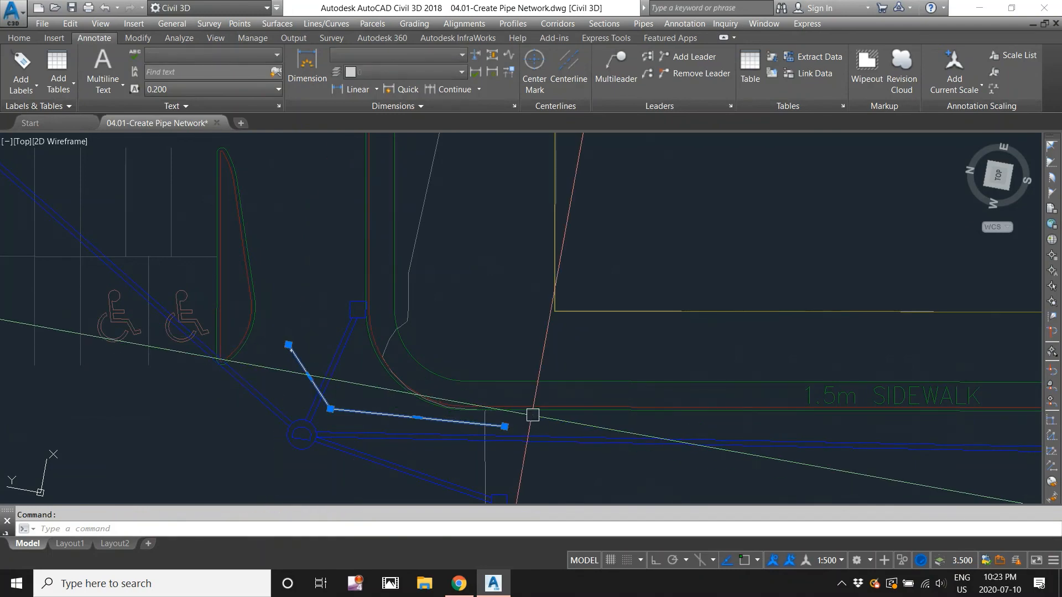
{"action": "scroll", "coordinate": [533, 412], "scroll_direction": "down", "scroll_amount": 6}
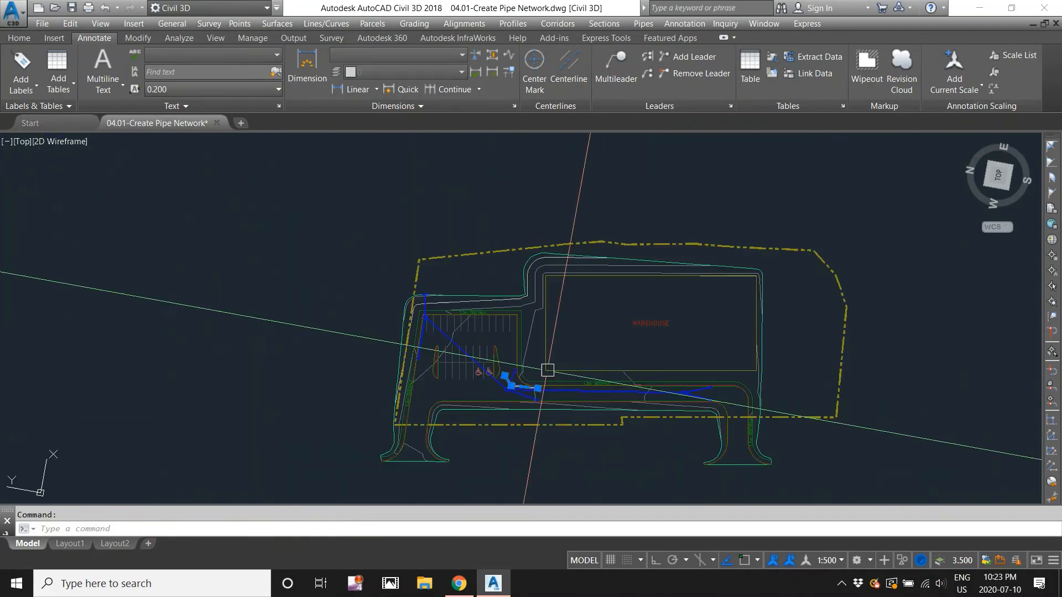
{"action": "key", "text": "Escape"}
{"action": "scroll", "coordinate": [535, 379], "scroll_direction": "up", "scroll_amount": 2}
{"action": "middle_click_drag", "start_coordinate": [544, 363], "coordinate": [498, 367]}
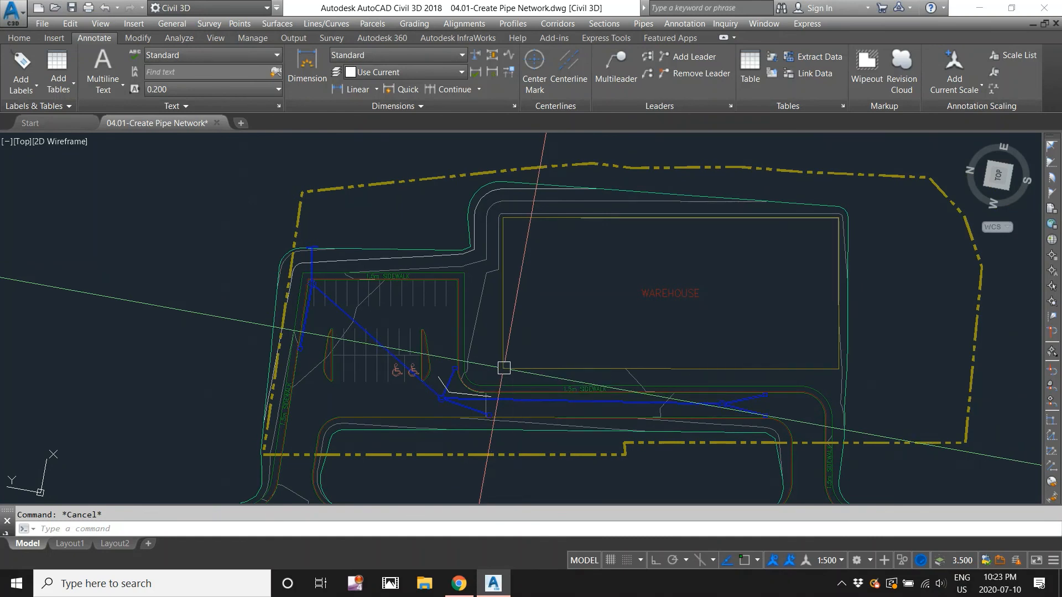